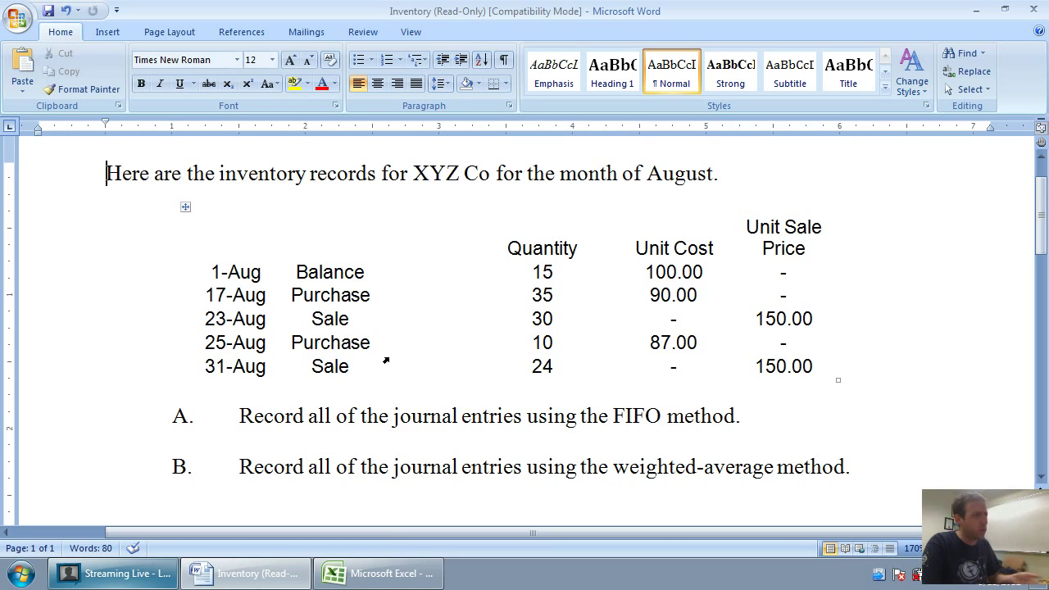
# Switch to the Excel inventory template and fill the Purchases columns B to D with light red.
pyautogui.click(385, 573)
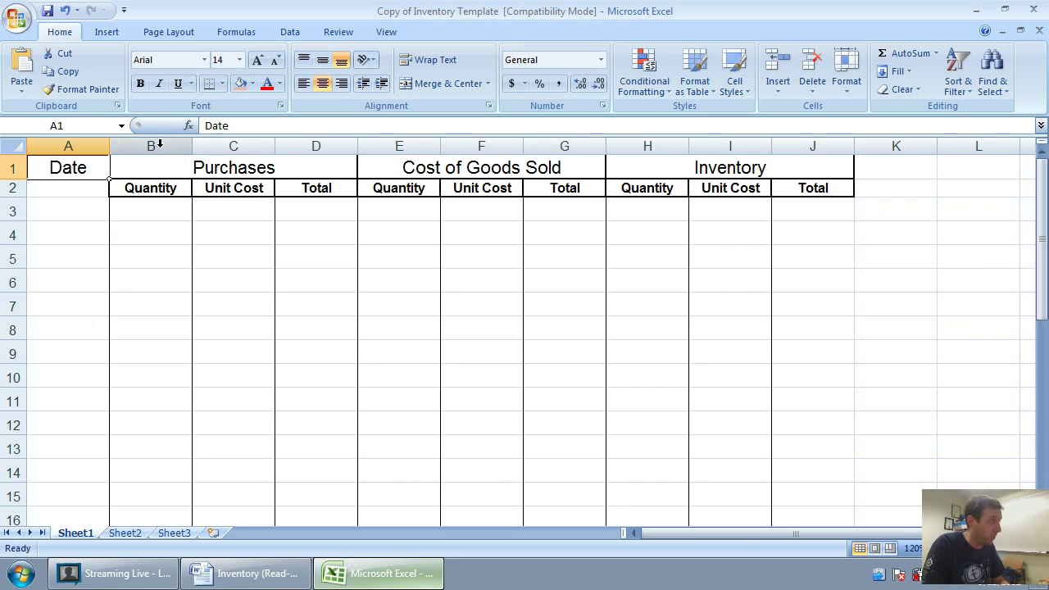
pyautogui.moveTo(160, 144)
pyautogui.mouseDown()
pyautogui.moveTo(343, 150)
pyautogui.moveTo(331, 151)
pyautogui.mouseUp()
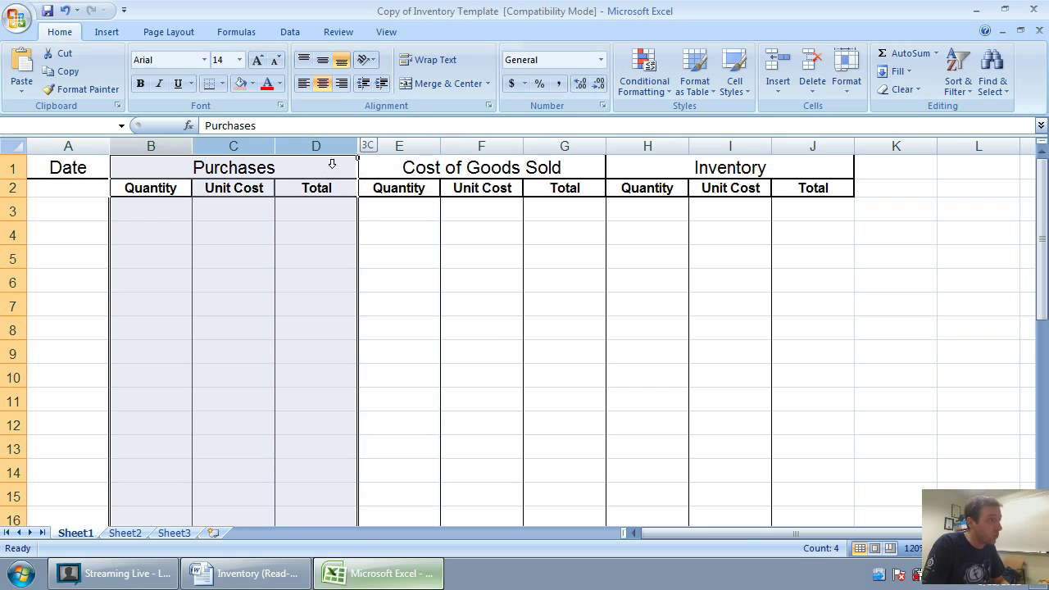
pyautogui.click(239, 85)
pyautogui.click(325, 330)
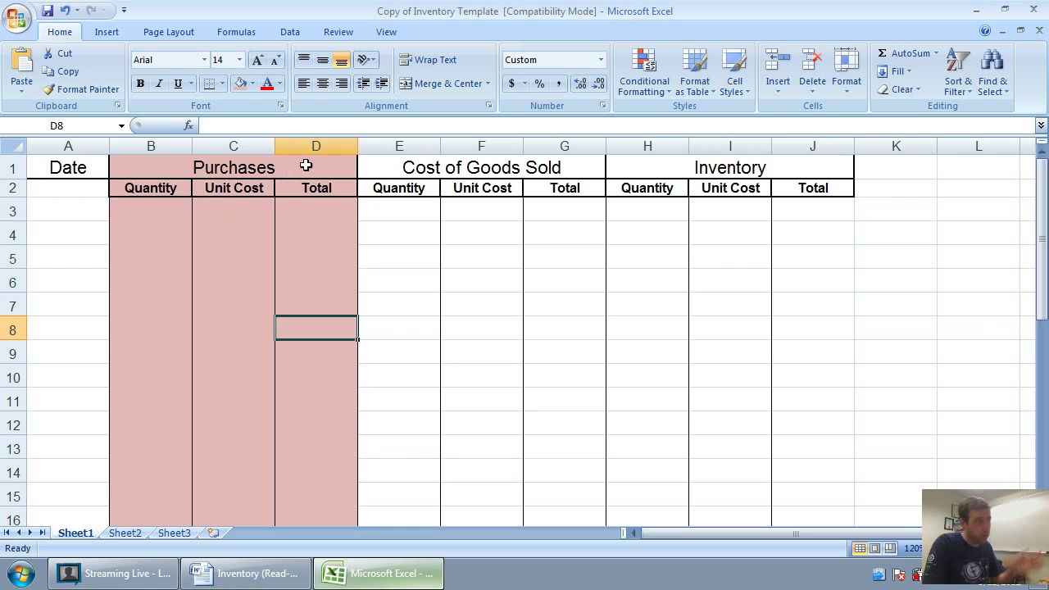
# Fill the Cost of Goods Sold columns E to G with yellow.
pyautogui.moveTo(429, 146); pyautogui.dragTo(565, 146)
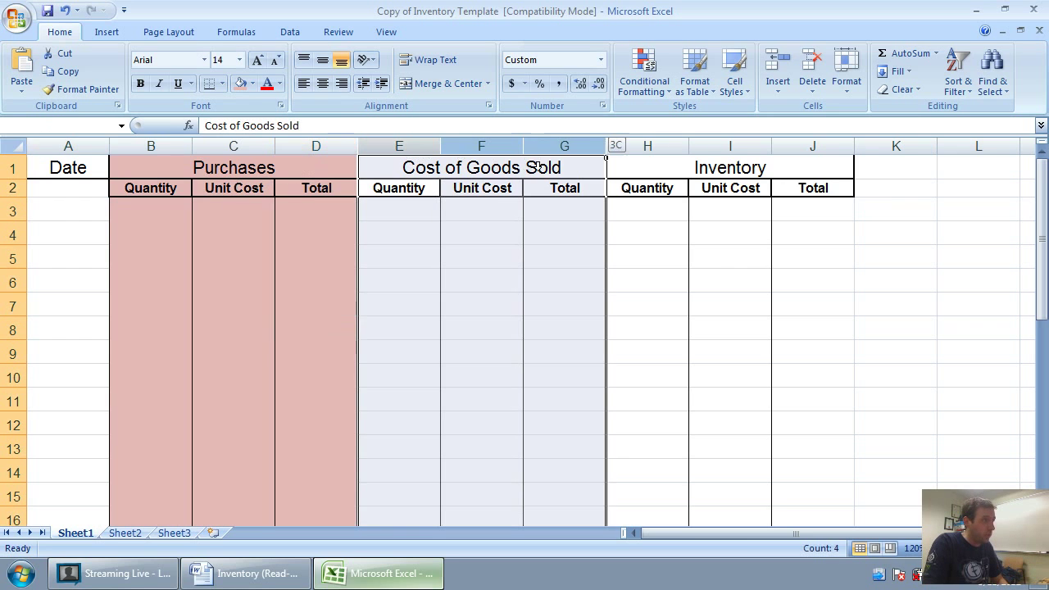
pyautogui.click(253, 83)
pyautogui.click(263, 205)
pyautogui.click(481, 257)
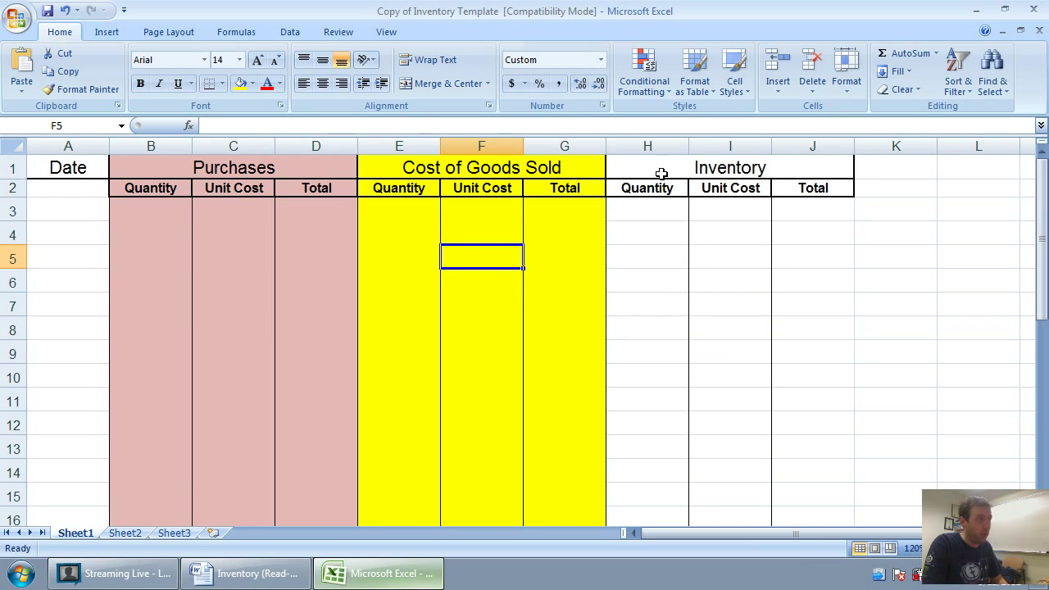
# Fill the Inventory columns H to J with light orange.
pyautogui.moveTo(643, 146); pyautogui.dragTo(812, 146)
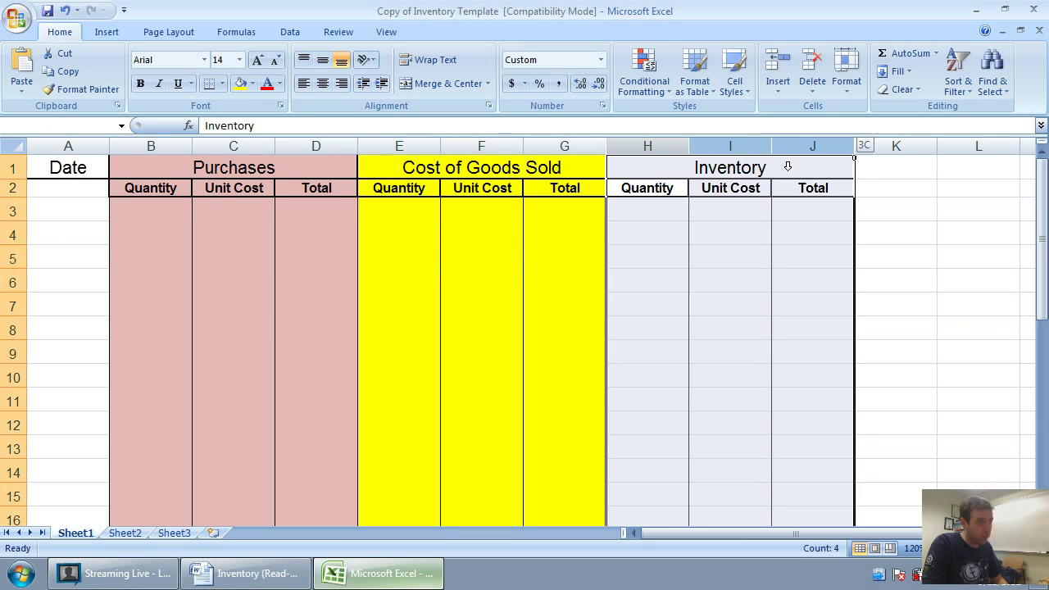
pyautogui.click(253, 82)
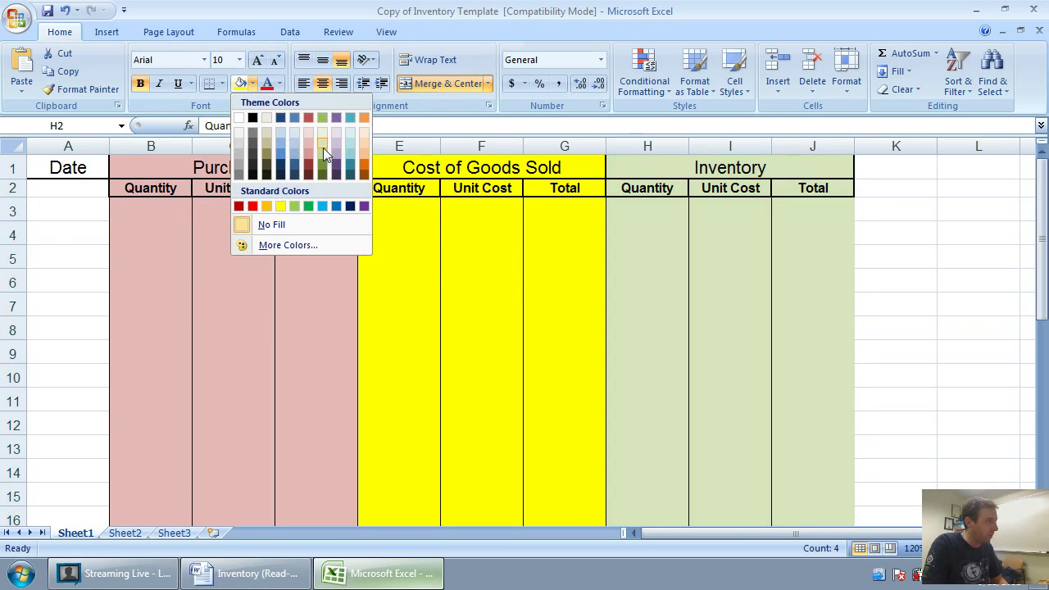
pyautogui.click(364, 139)
pyautogui.click(679, 334)
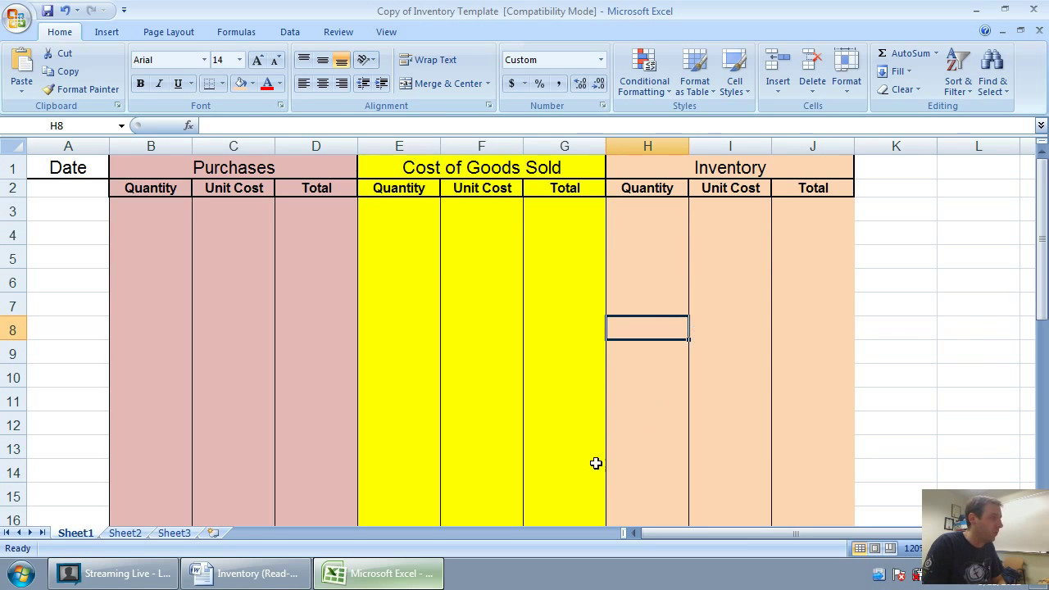
# Check the inventory records in Word, then enter Aug 1 as the first date in cell A3 of the Excel template.
pyautogui.click(246, 574)
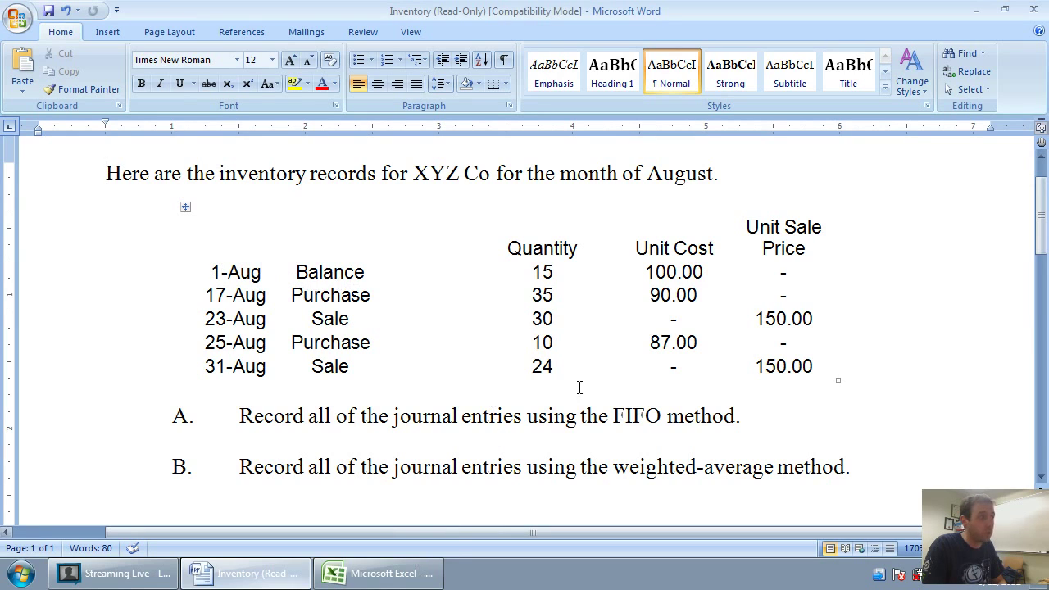
pyautogui.click(279, 578)
pyautogui.click(67, 211)
pyautogui.click(167, 208)
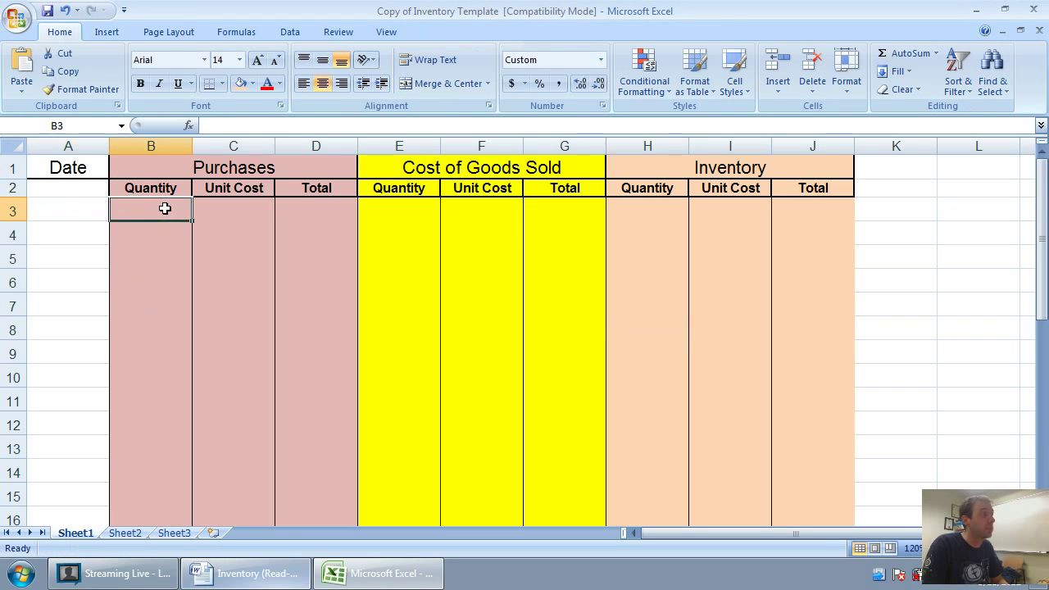
pyautogui.click(87, 212)
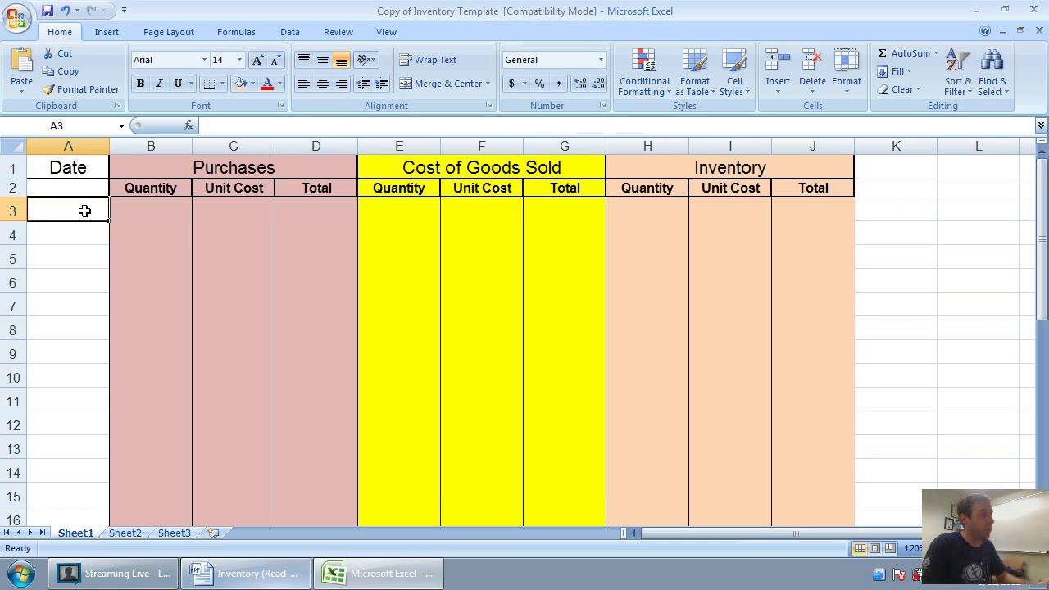
pyautogui.write('Aug 1')
pyautogui.press('Return')
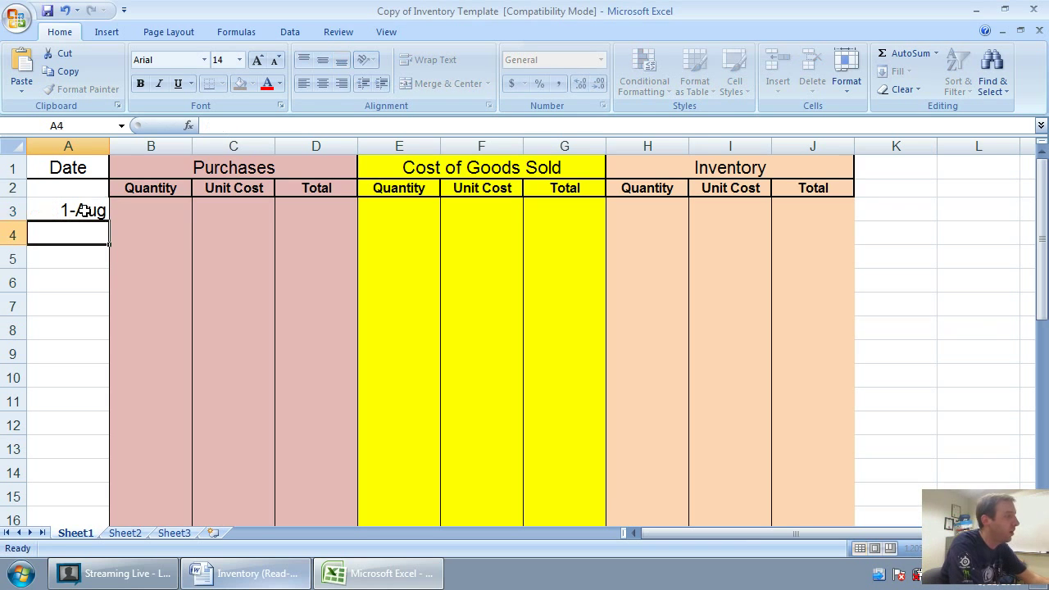
# Enter the Aug 1 opening inventory in row 3: quantity 15, unit cost 100 and total 1500.
pyautogui.press('Up')
pyautogui.press('Right')
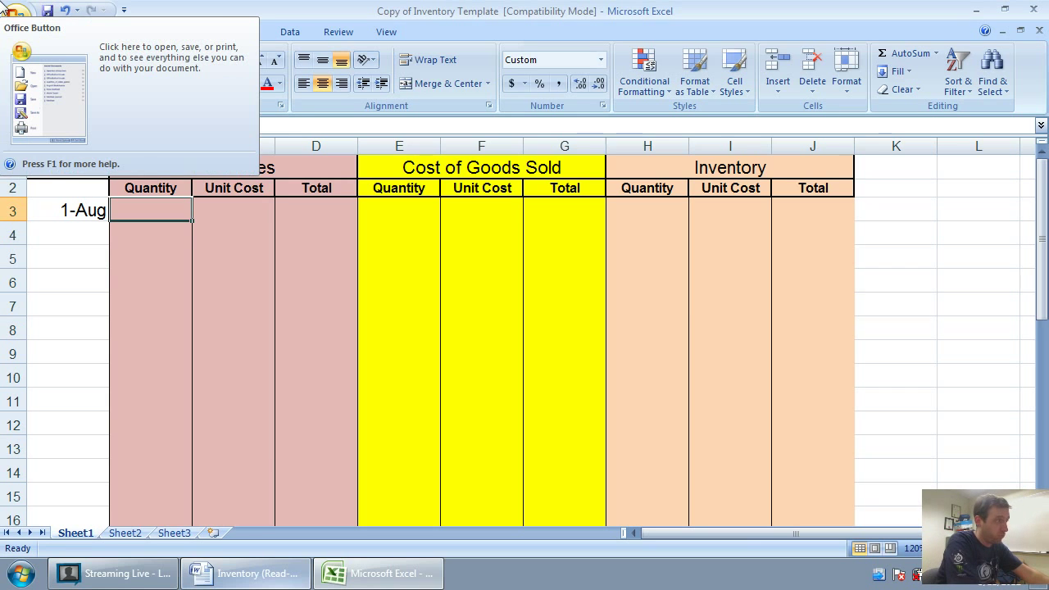
pyautogui.press('Right')
pyautogui.press('Right')
pyautogui.press('Right')
pyautogui.press('Right')
pyautogui.press('Right')
pyautogui.press('Right')
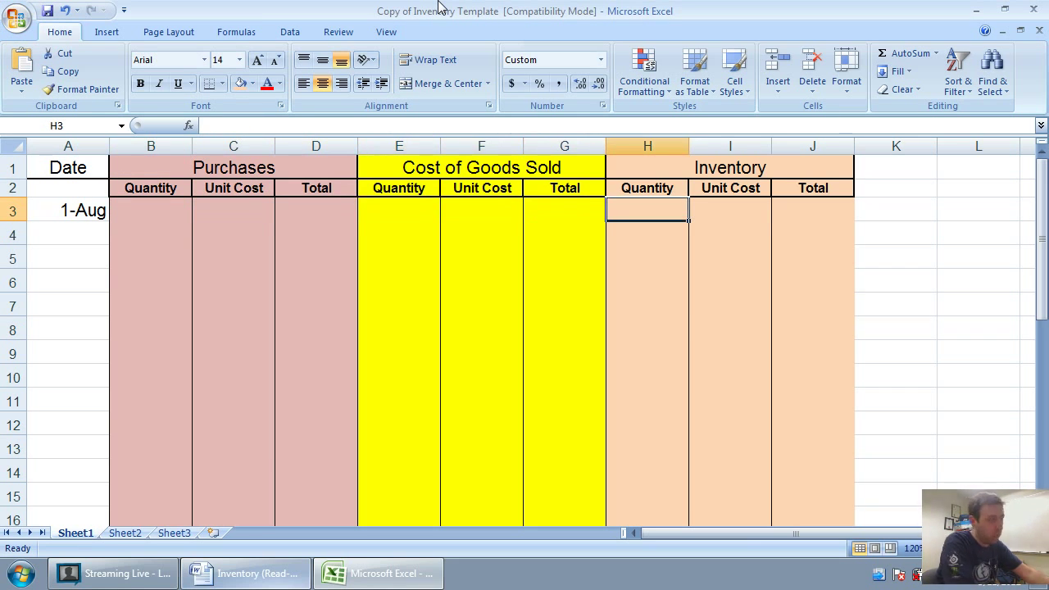
pyautogui.write('15')
pyautogui.press('Tab')
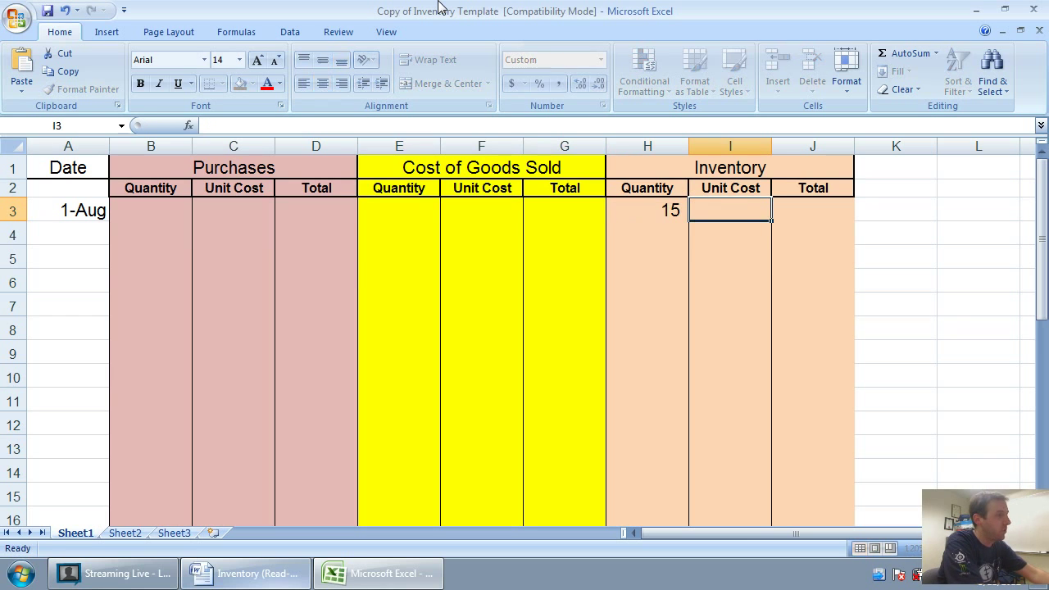
pyautogui.write('100')
pyautogui.press('Tab')
pyautogui.write('1500')
pyautogui.press('Return')
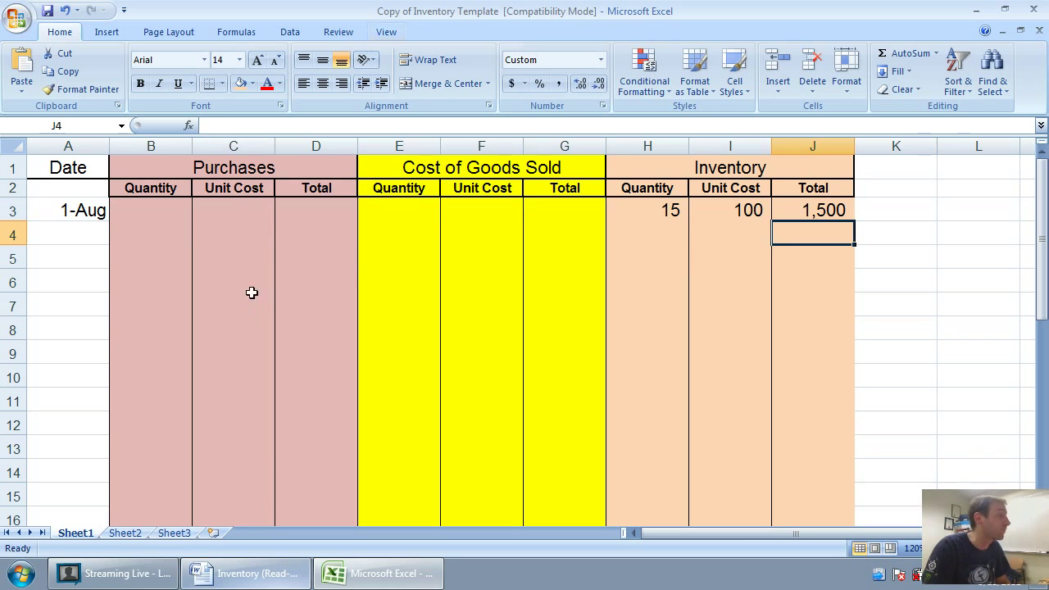
# Consult the Word records and enter the Aug 17 purchase in row 4 of the Excel sheet, with quantity 35 and unit cost 90.
pyautogui.click(246, 573)
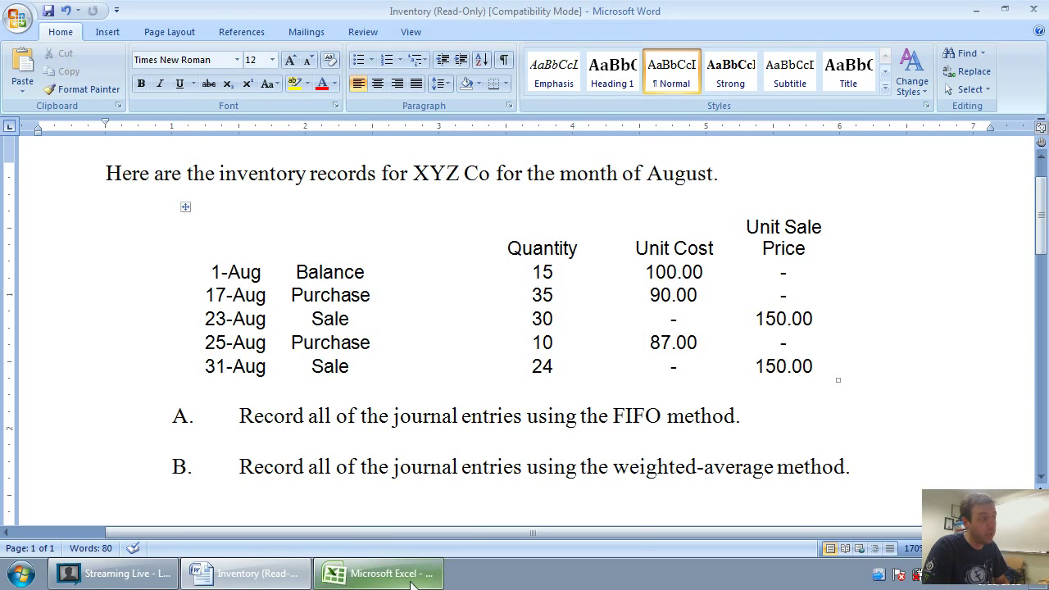
pyautogui.click(379, 574)
pyautogui.click(88, 229)
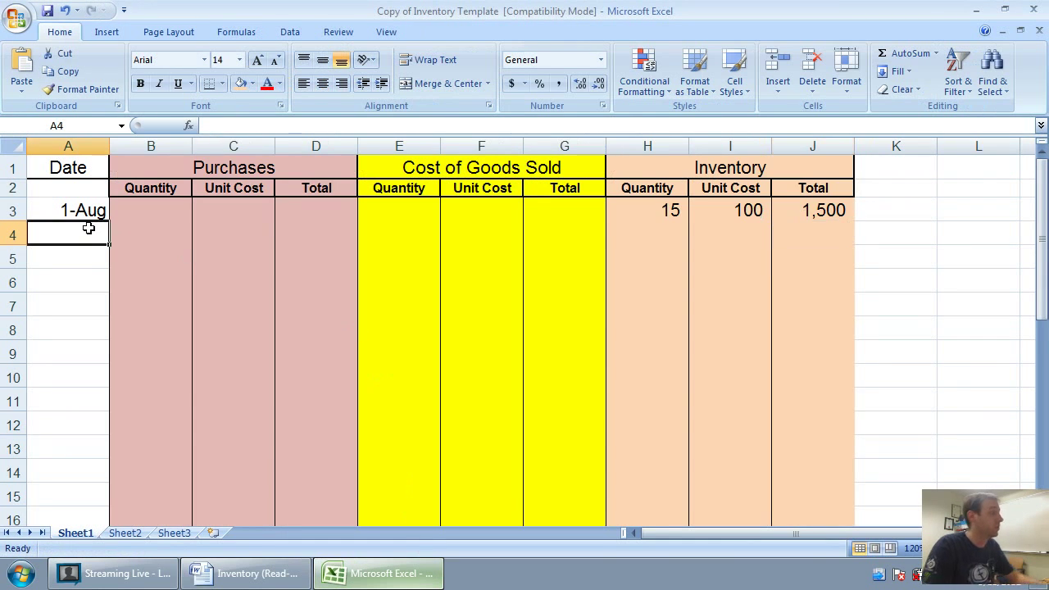
pyautogui.write('Aug 17')
pyautogui.press('Tab')
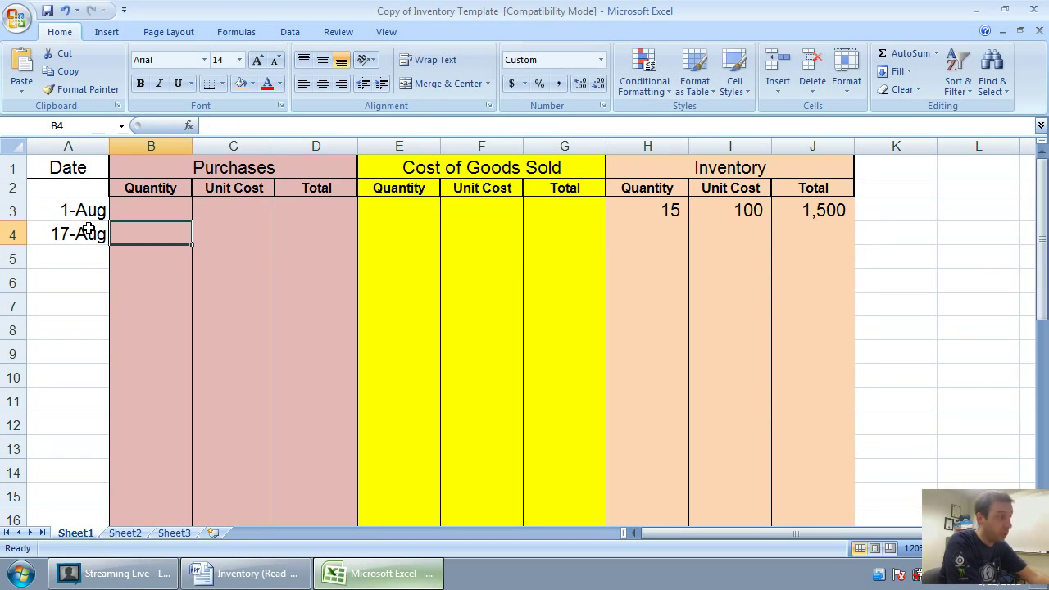
pyautogui.write('35')
pyautogui.press('Tab')
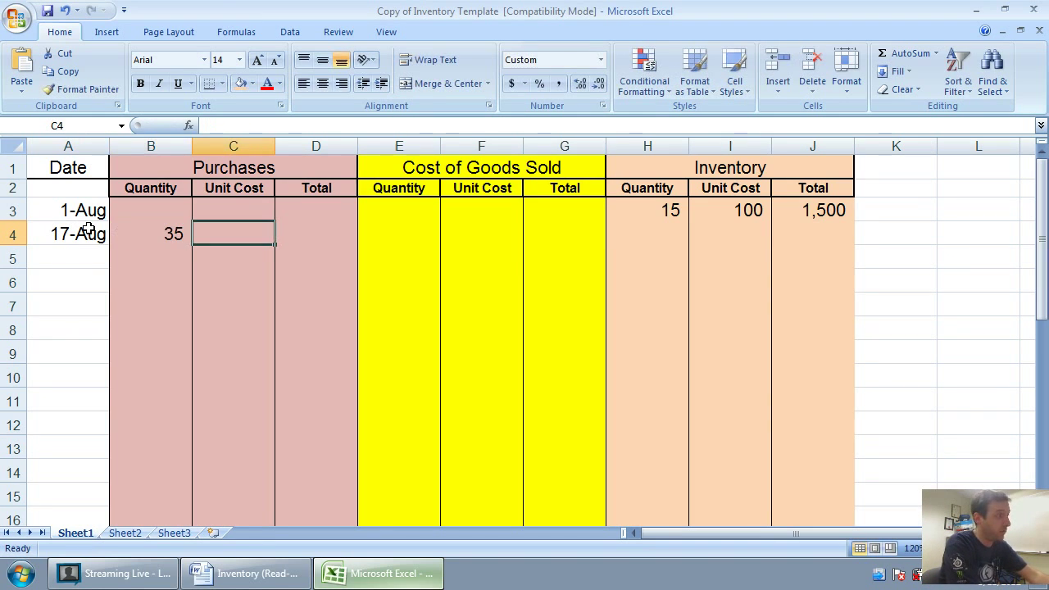
pyautogui.write('90')
pyautogui.press('Tab')
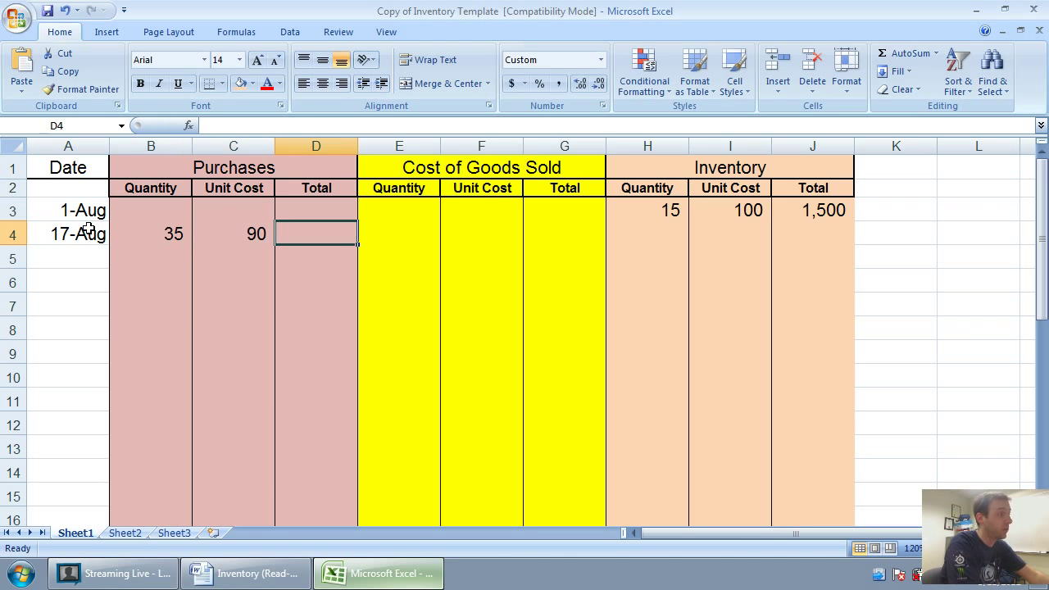
# Calculate the Aug 17 purchase total in D4 with the formula =35*90.
pyautogui.write('35')
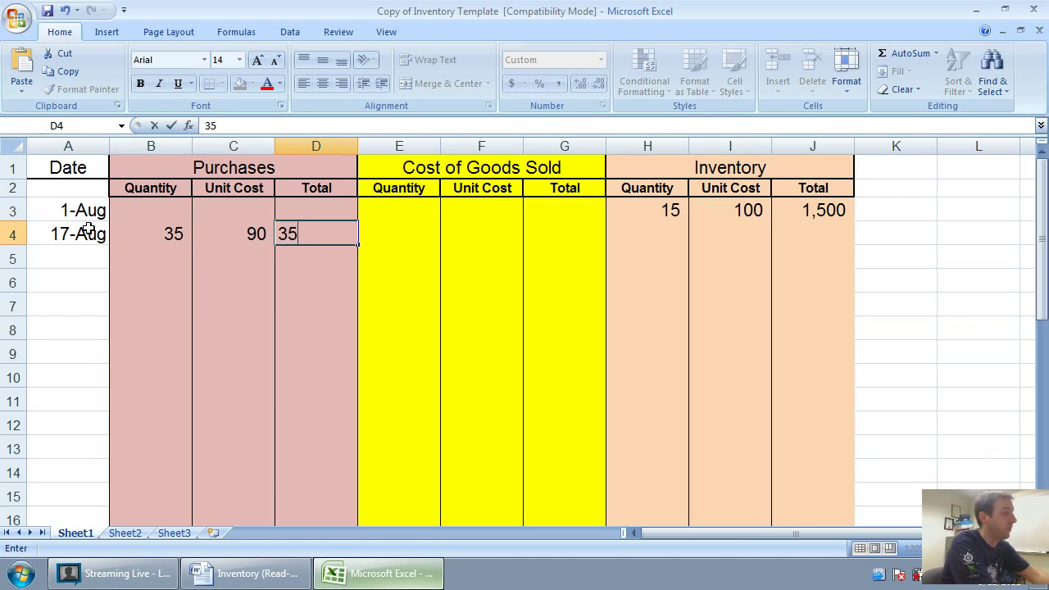
pyautogui.press('BackSpace')
pyautogui.press('BackSpace')
pyautogui.write('=3')
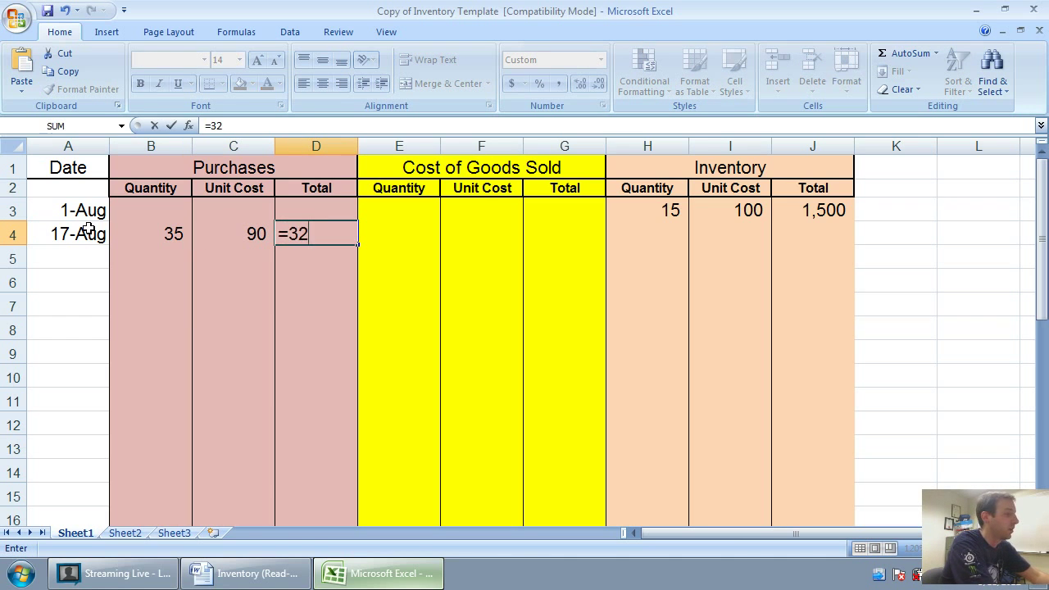
pyautogui.write('5')
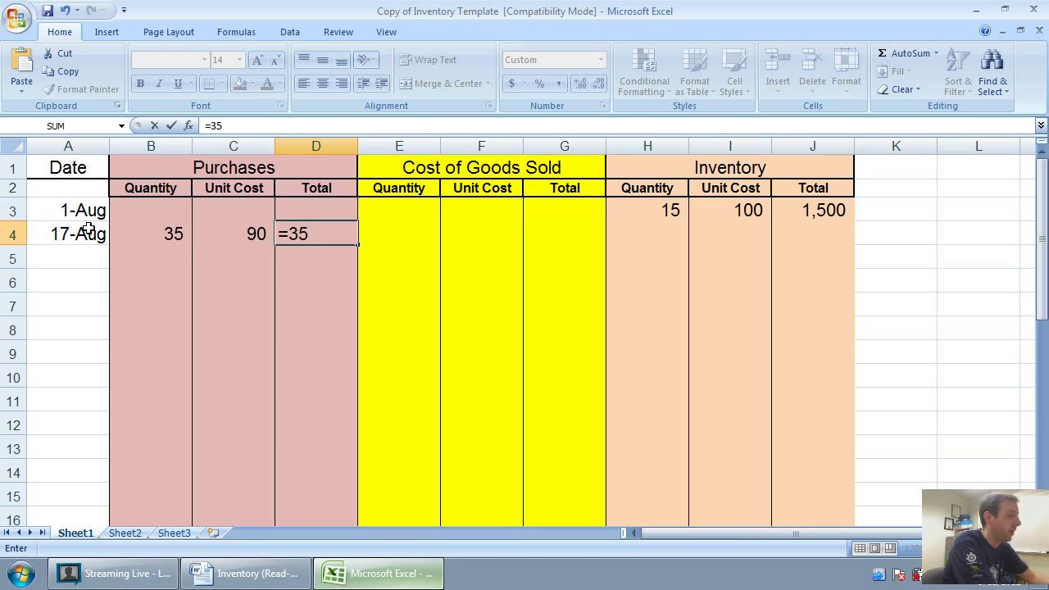
pyautogui.write('*90')
pyautogui.press('Return')
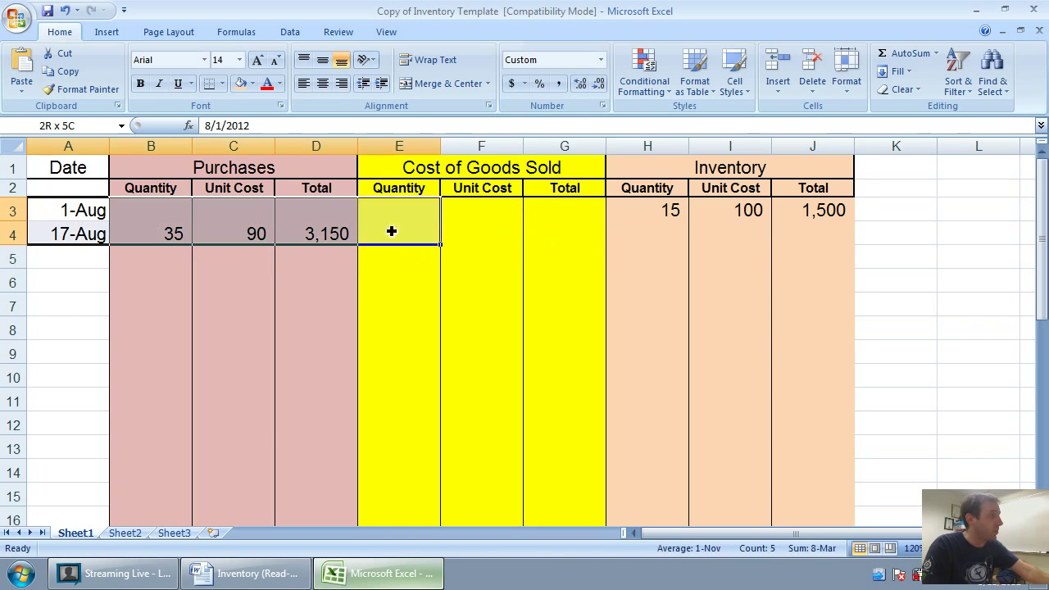
# Add a bottom border under the Aug 1 row from the Date column through the Inventory Total column.
pyautogui.moveTo(449, 229); pyautogui.dragTo(785, 206)
pyautogui.click(210, 84)
pyautogui.click(349, 284)
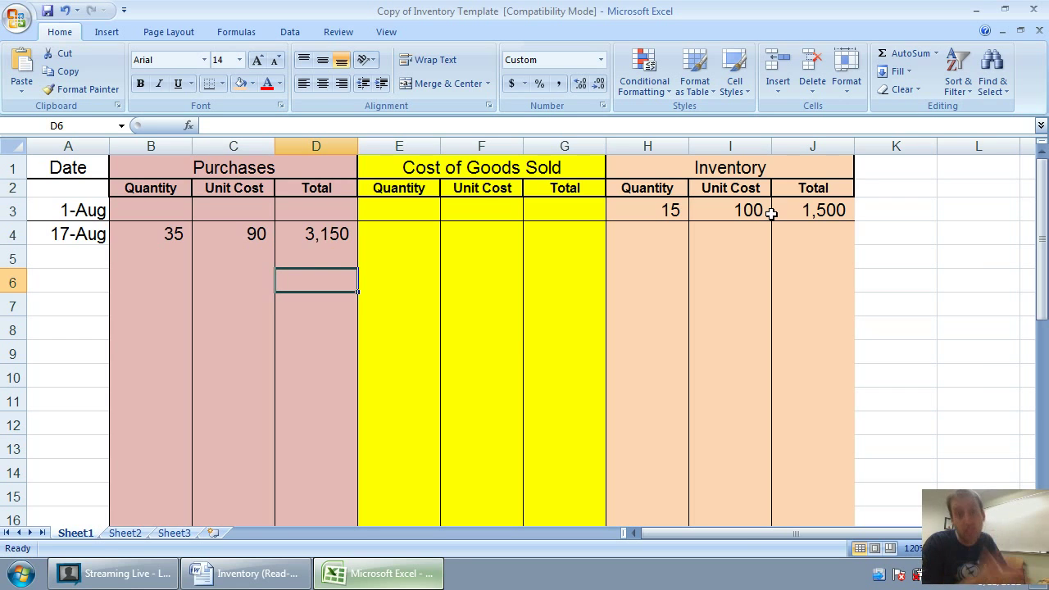
# Carry the opening layer into the Aug 17 inventory in row 4: quantity 15, unit cost 100 and total 1500.
pyautogui.click(642, 234)
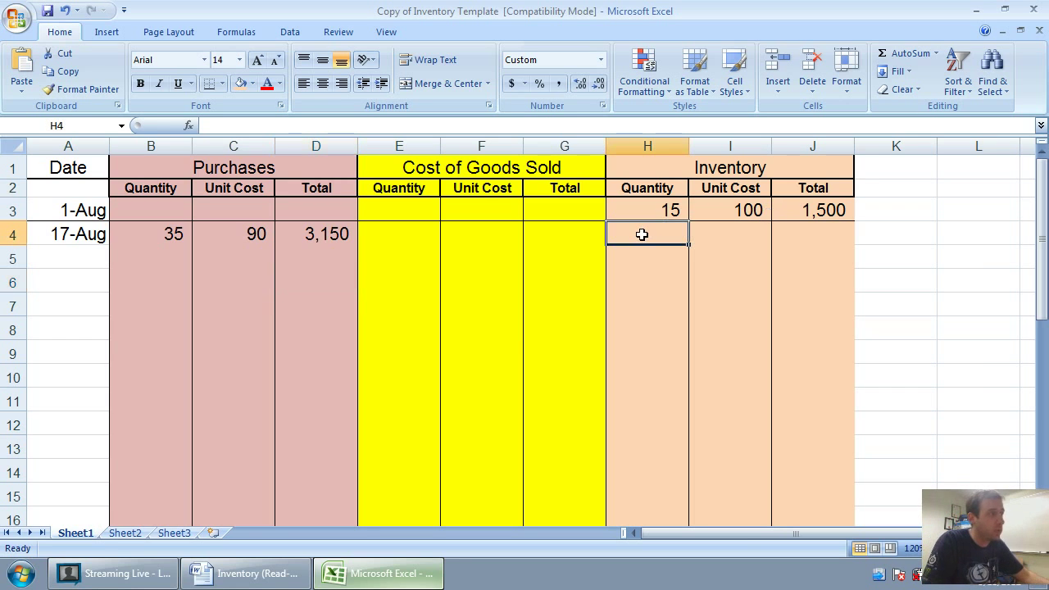
pyautogui.write('15')
pyautogui.press('Tab')
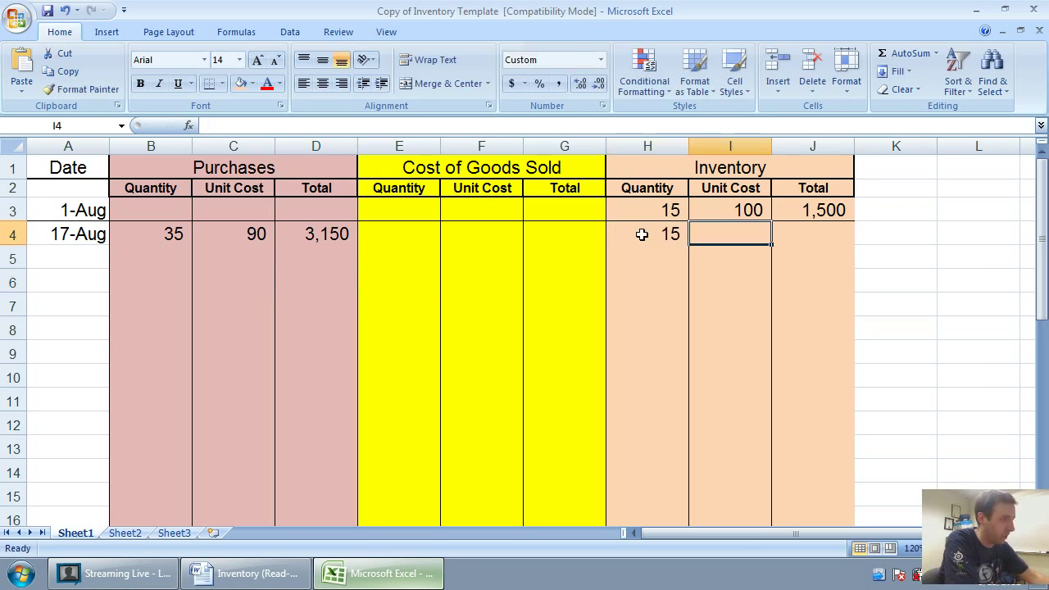
pyautogui.write('1500')
pyautogui.press('Tab')
pyautogui.write('1500')
pyautogui.press('Return')
pyautogui.press('Left')
pyautogui.press('Left')
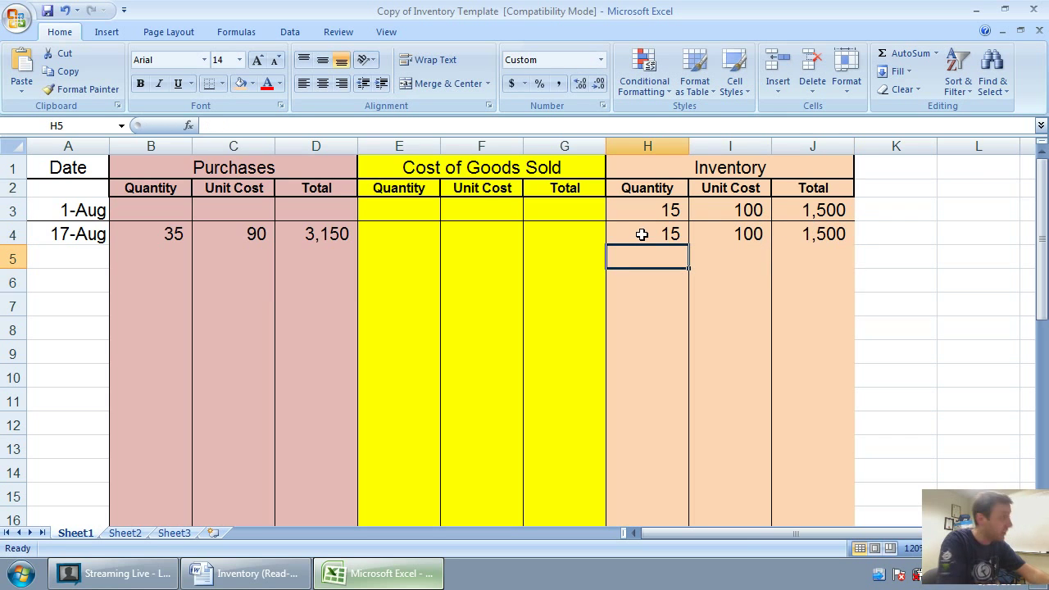
# Add the purchased layer to the inventory in row 5: quantity 35, unit cost 90 and total 3150.
pyautogui.write('35')
pyautogui.press('Tab')
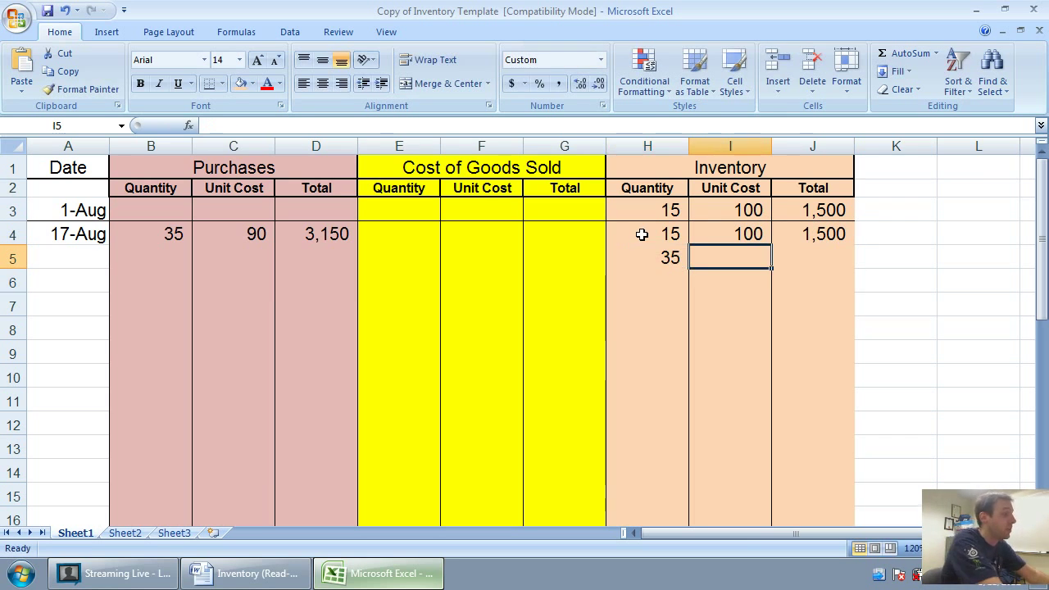
pyautogui.write('90')
pyautogui.press('Tab')
pyautogui.write('3150')
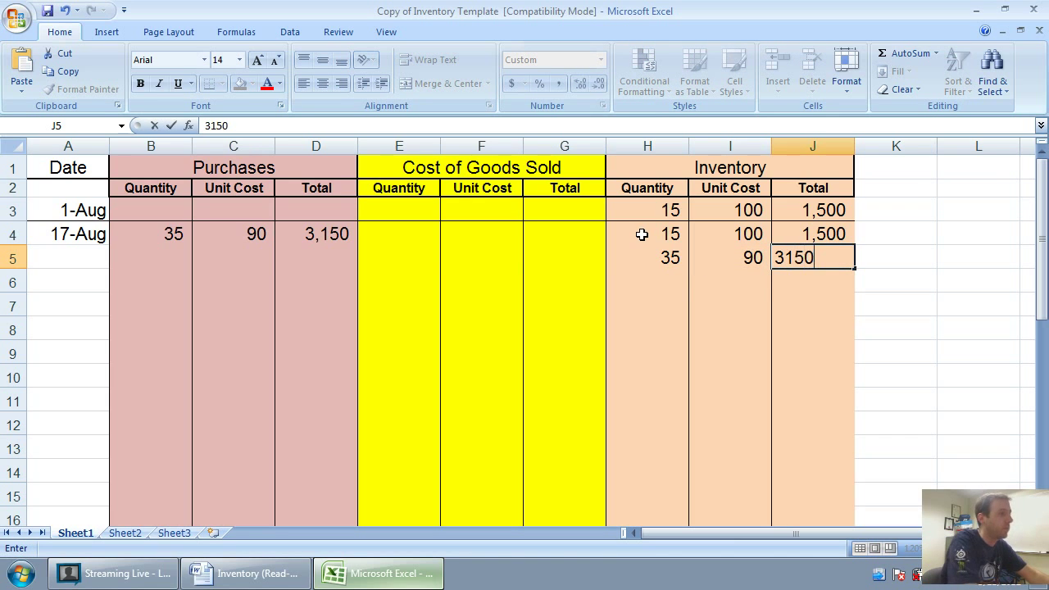
pyautogui.press('Return')
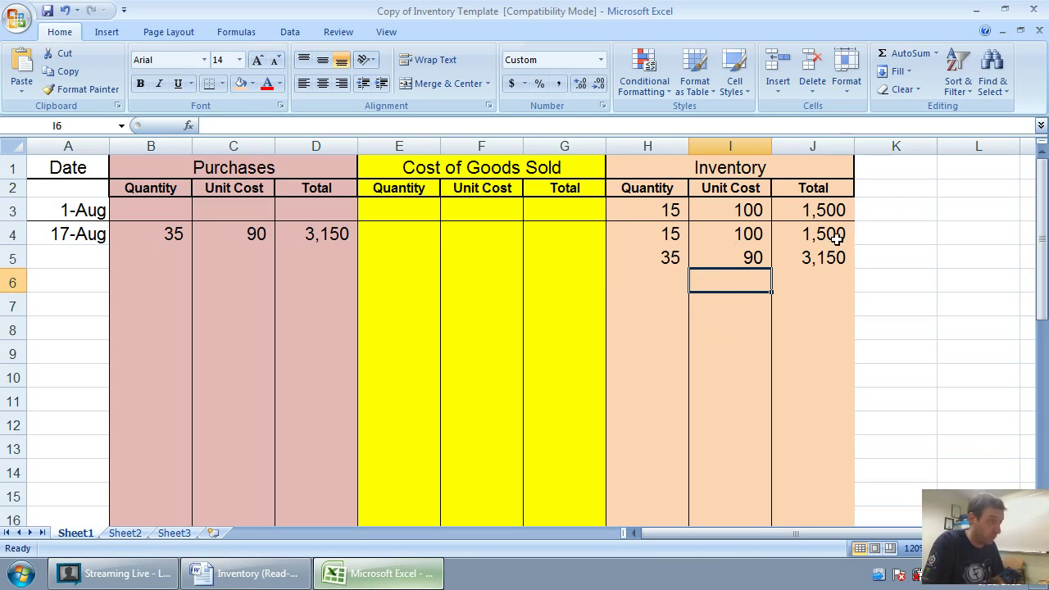
# Add a bottom border under row 5 from column A to J, then return to the inventory records in Word.
pyautogui.moveTo(828, 252); pyautogui.dragTo(77, 263)
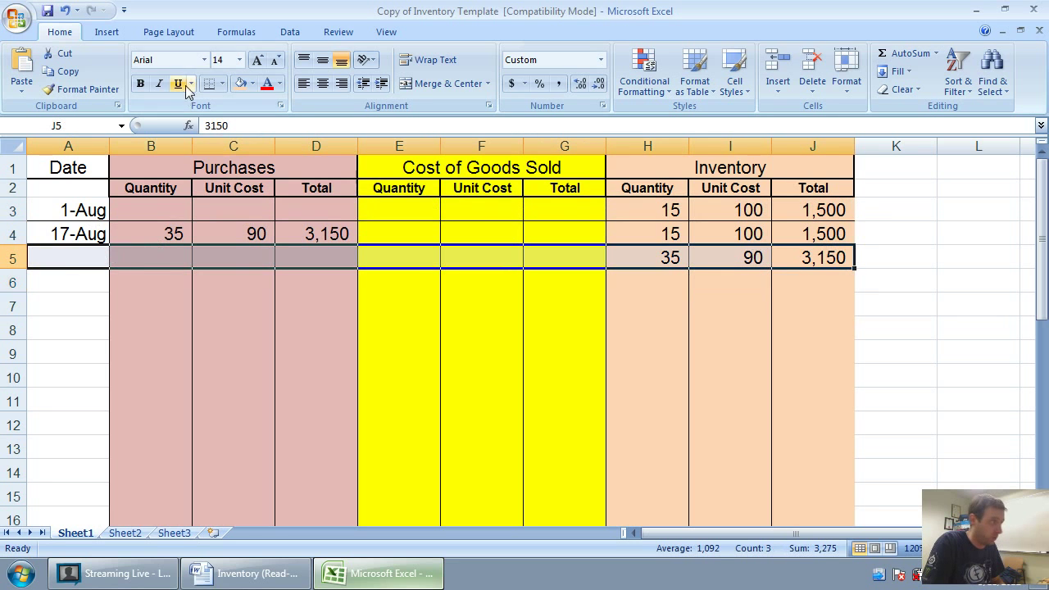
pyautogui.click(77, 276)
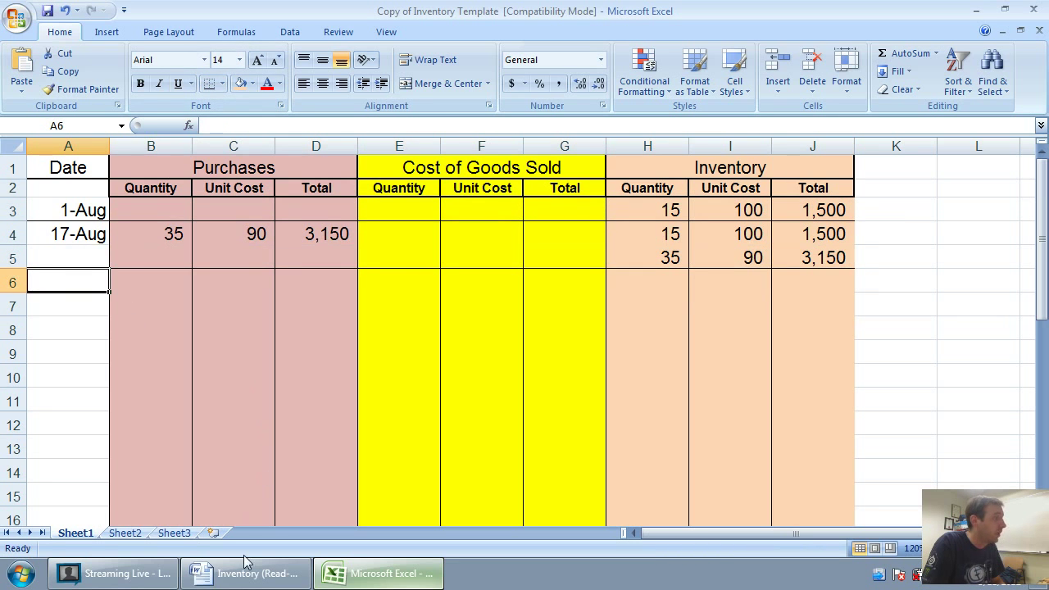
pyautogui.click(292, 587)
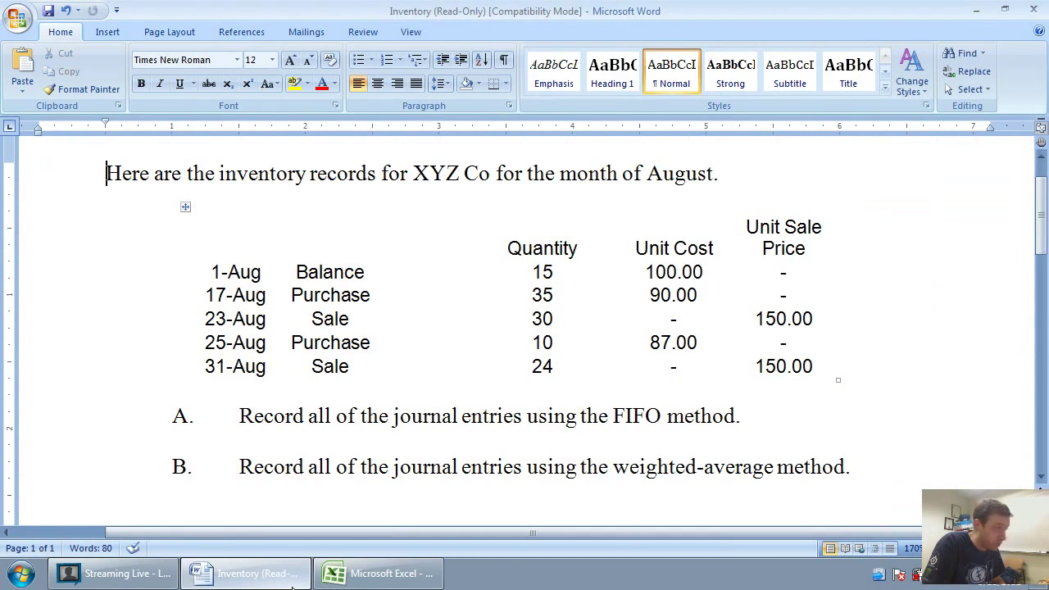
# Switch to the Excel inventory template and enter August 23 in the Date column at row 6.
pyautogui.click(292, 587)
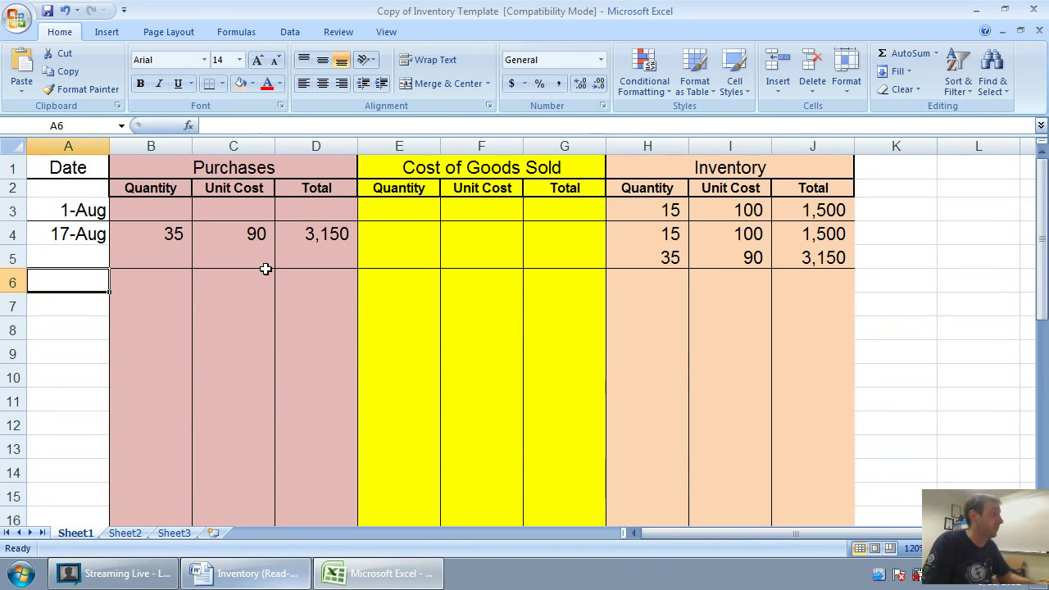
pyautogui.write('Augus')
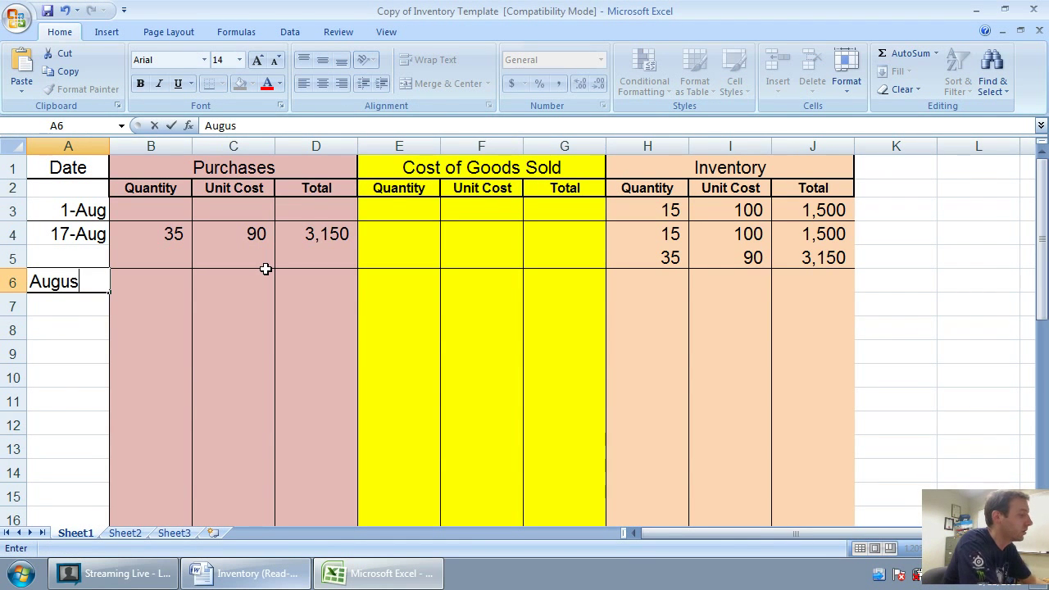
pyautogui.write('t 23')
pyautogui.press('Return')
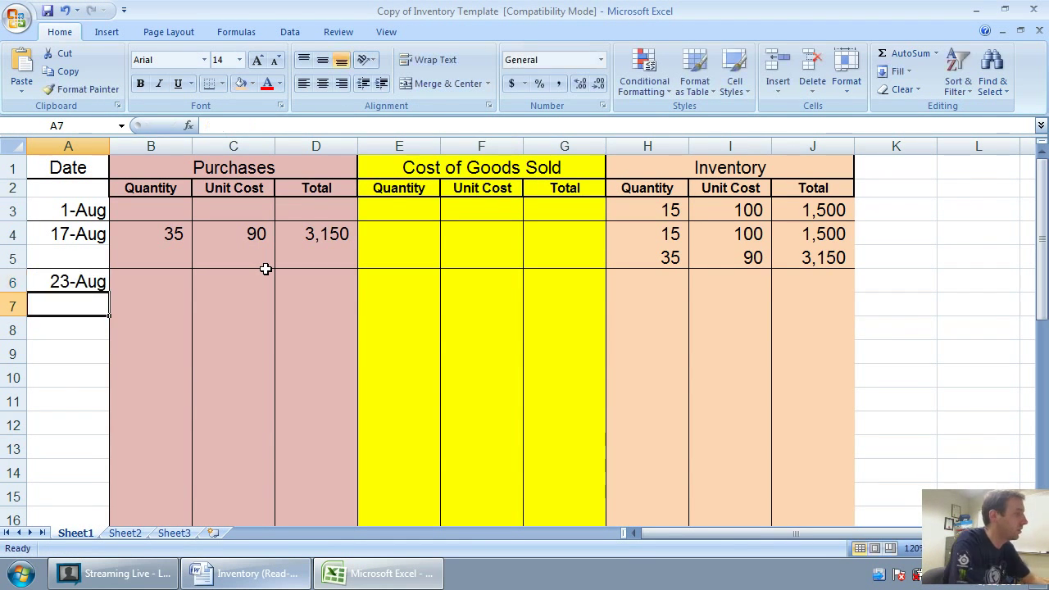
# Check the August 23 sale in the Word inventory records, then review the Cost of Goods Sold columns and August 17 inventory layers in Excel.
pyautogui.press('Up')
pyautogui.press('Right')
pyautogui.press('Right')
pyautogui.press('Right')
pyautogui.press('Right')
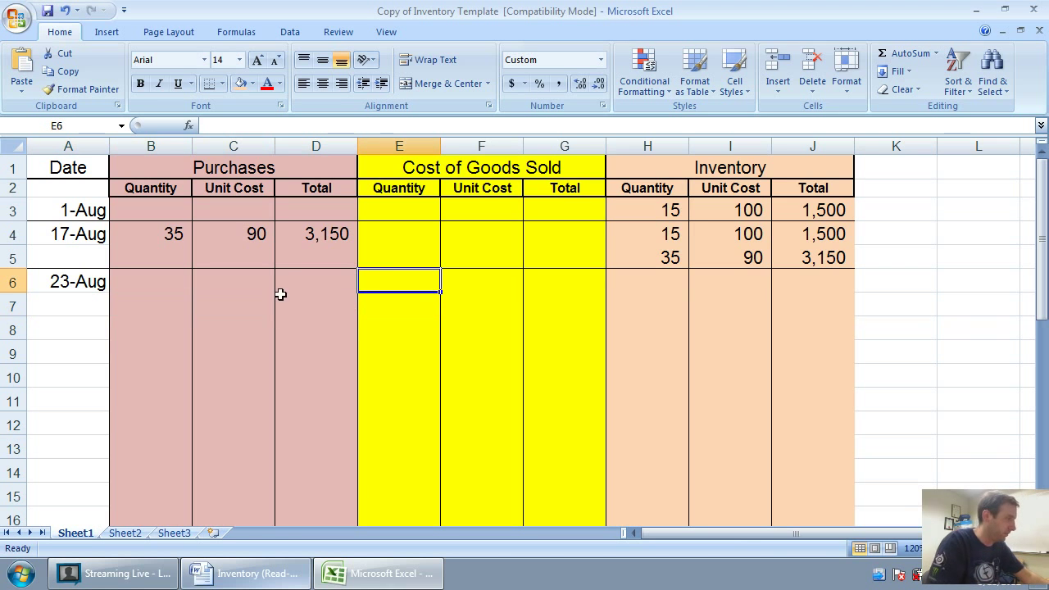
pyautogui.click(367, 582)
pyautogui.click(369, 576)
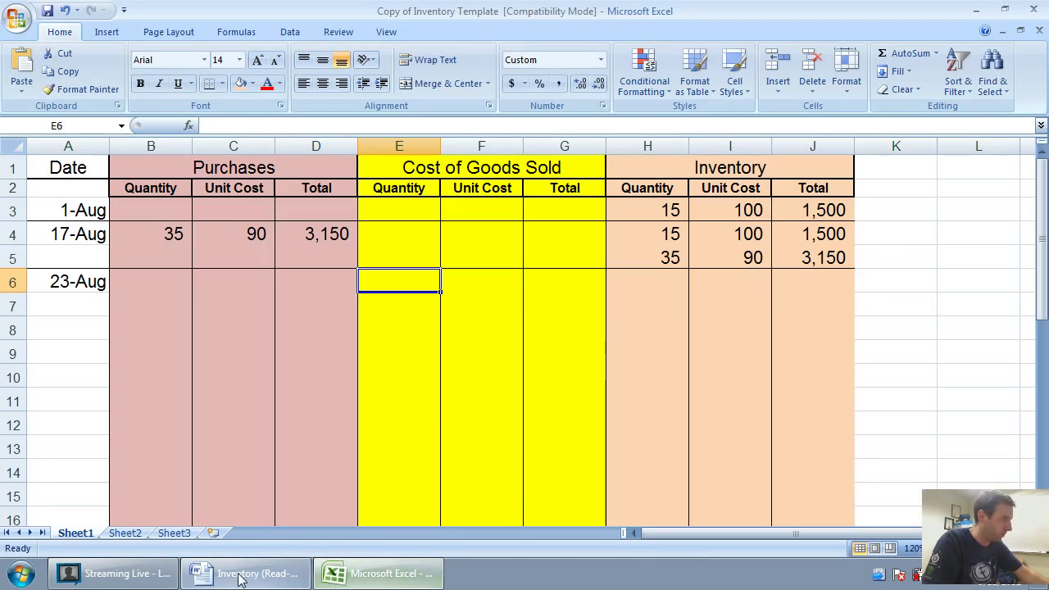
pyautogui.click(229, 578)
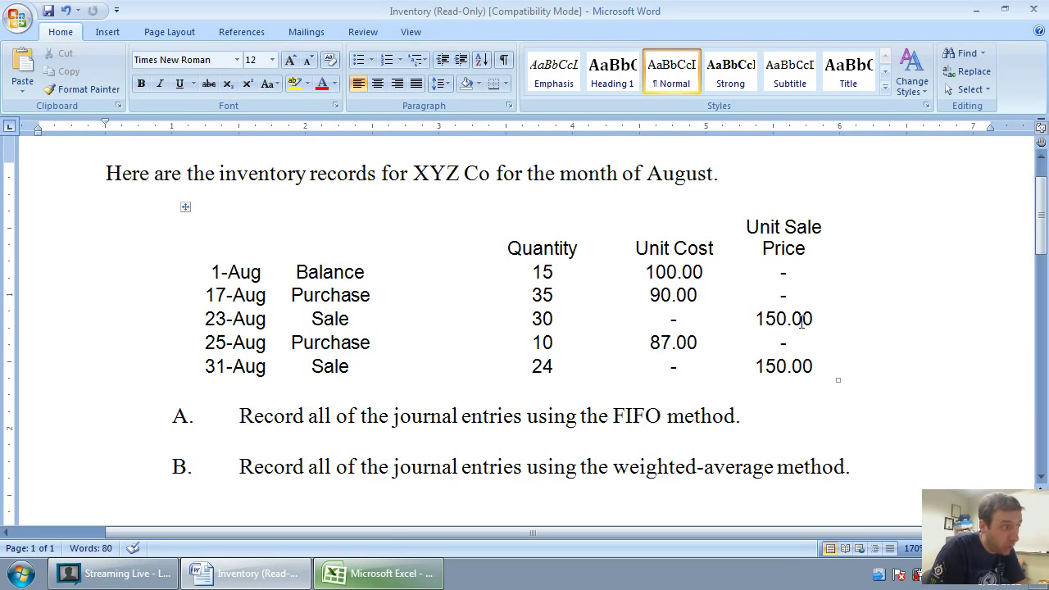
pyautogui.click(364, 576)
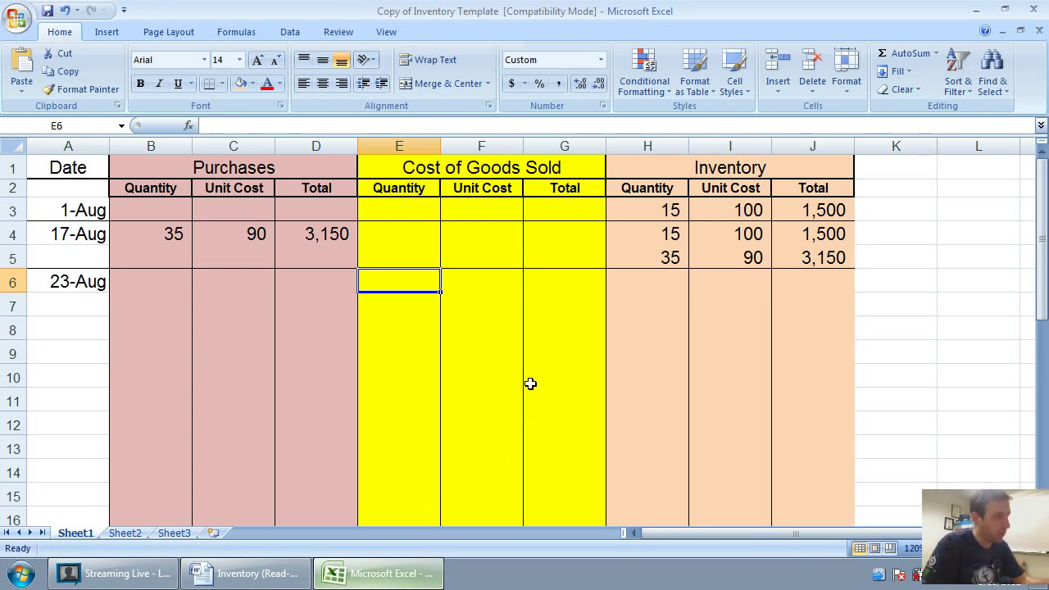
pyautogui.moveTo(470, 172); pyautogui.dragTo(508, 410)
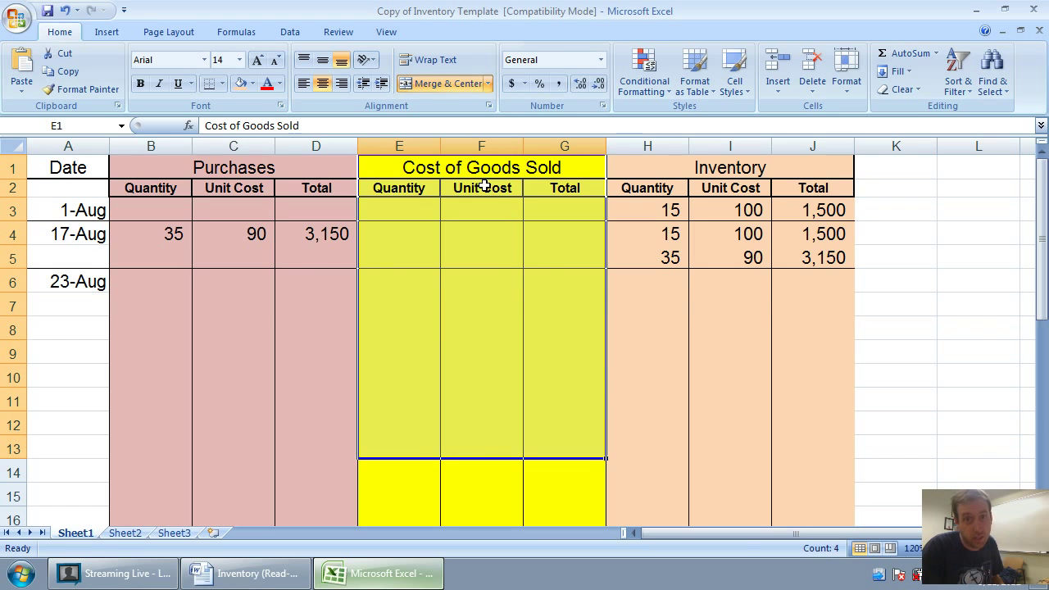
pyautogui.click(418, 279)
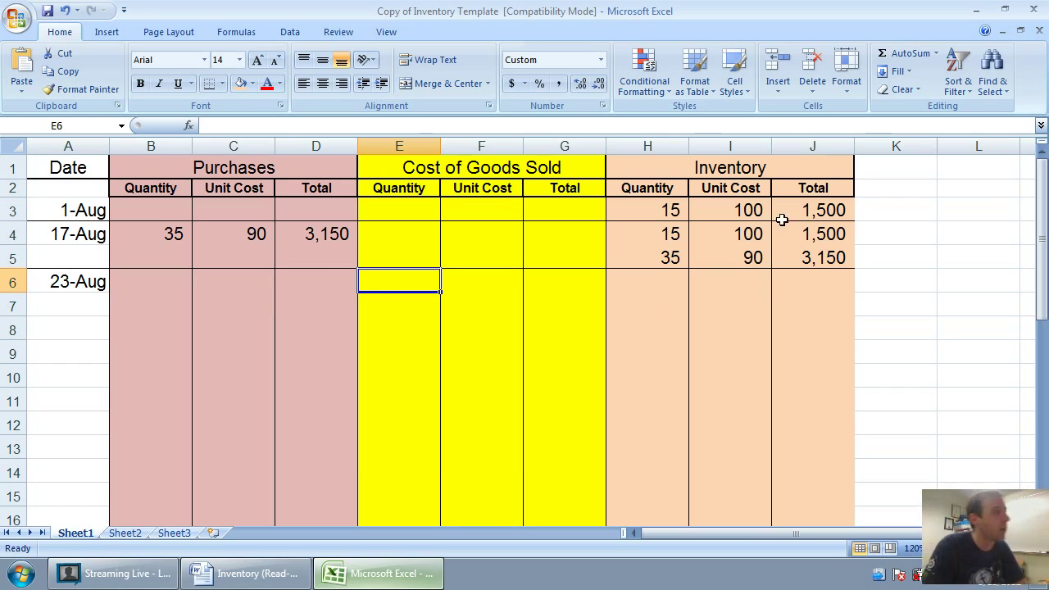
pyautogui.moveTo(660, 233); pyautogui.dragTo(812, 246)
pyautogui.click(810, 251)
# Record the sale's first FIFO layer under Cost of Goods Sold in row 6: quantity 15, unit cost 100 and total 1500.
pyautogui.click(393, 272)
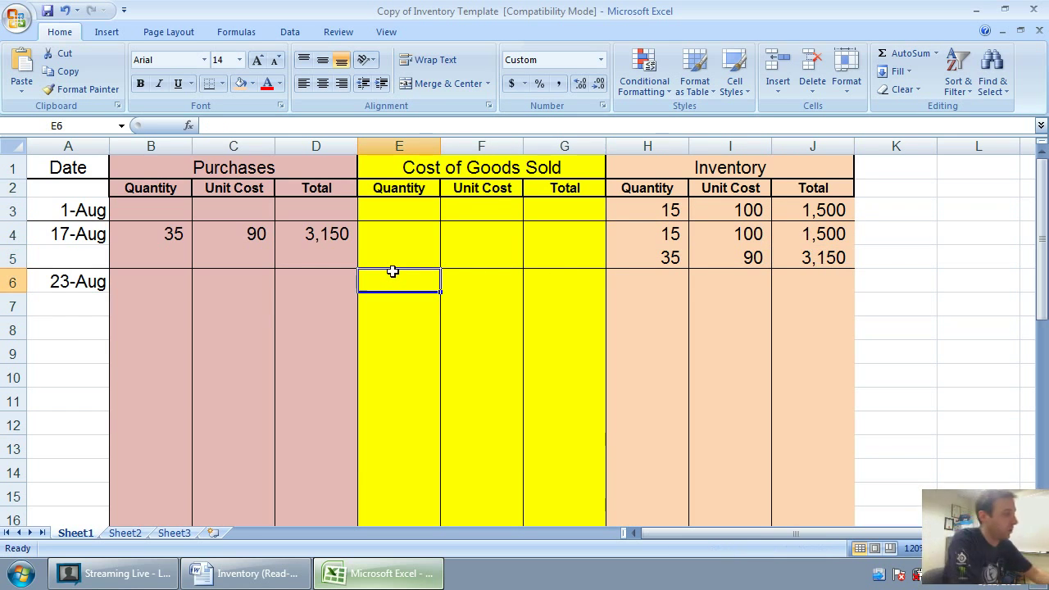
pyautogui.write('15')
pyautogui.press('Tab')
pyautogui.write('1500')
pyautogui.press('Tab')
pyautogui.write('1500')
pyautogui.press('Down')
# Record the second cost of goods sold layer in row 7: quantity 15, unit cost 90 and the total as =E7*F7.
pyautogui.press('Left')
pyautogui.press('Left')
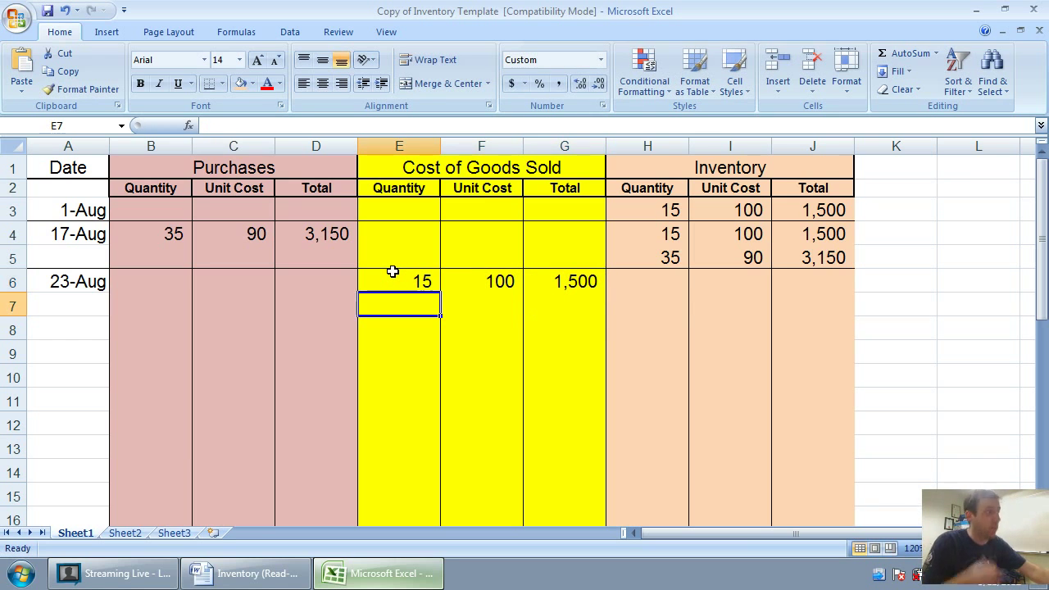
pyautogui.write('15')
pyautogui.press('Tab')
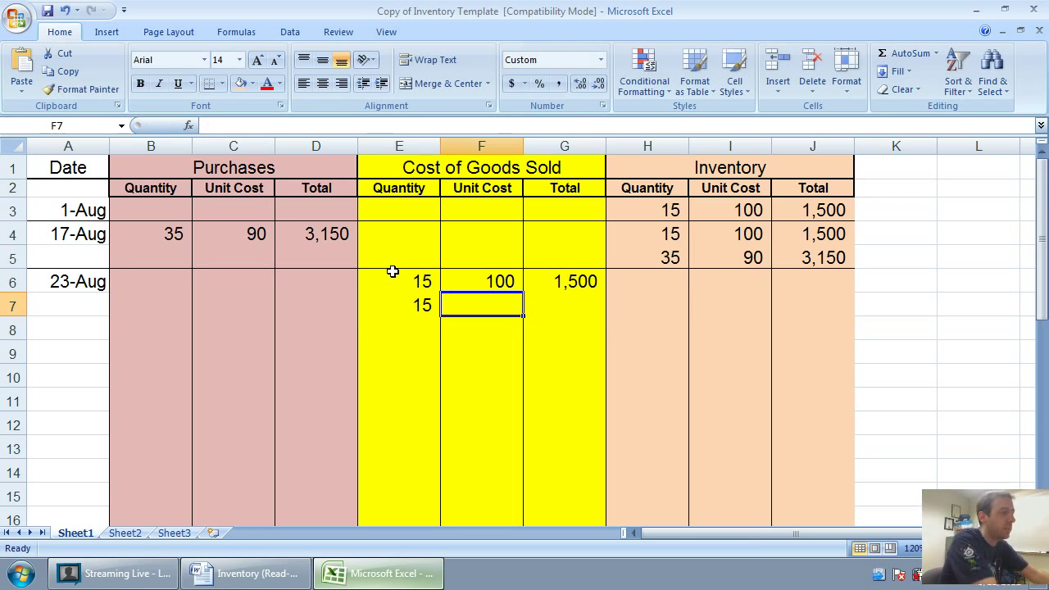
pyautogui.write('90')
pyautogui.press('Tab')
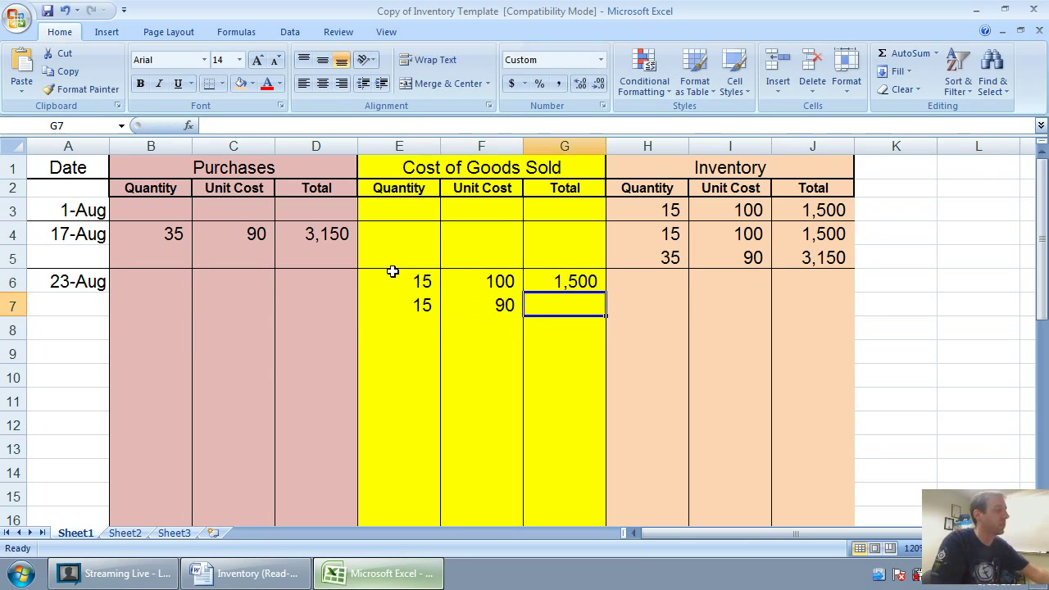
pyautogui.write('=')
pyautogui.click(421, 305)
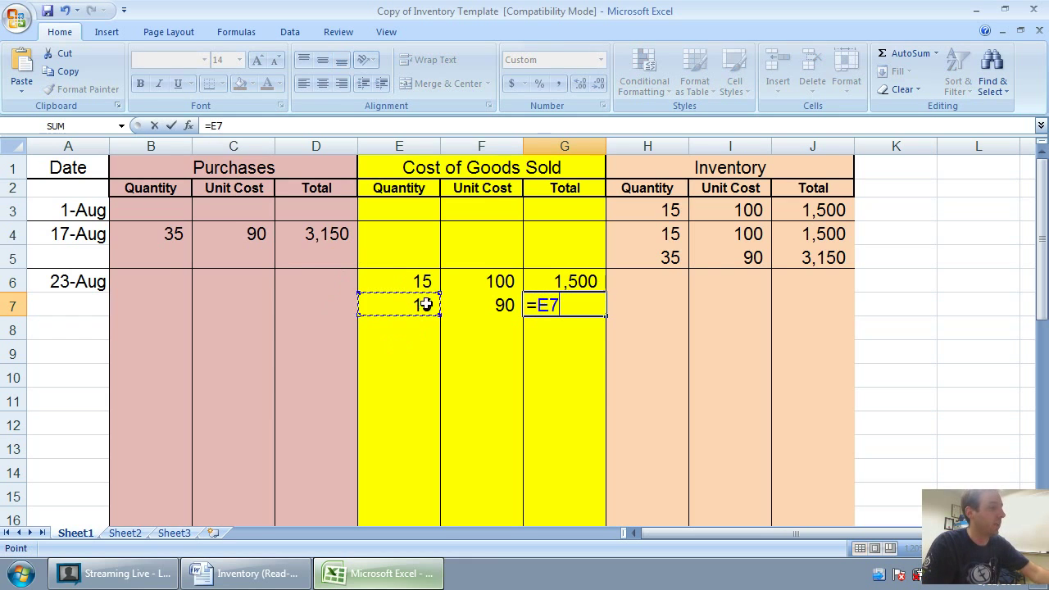
pyautogui.write('*')
pyautogui.click(504, 305)
pyautogui.press('Return')
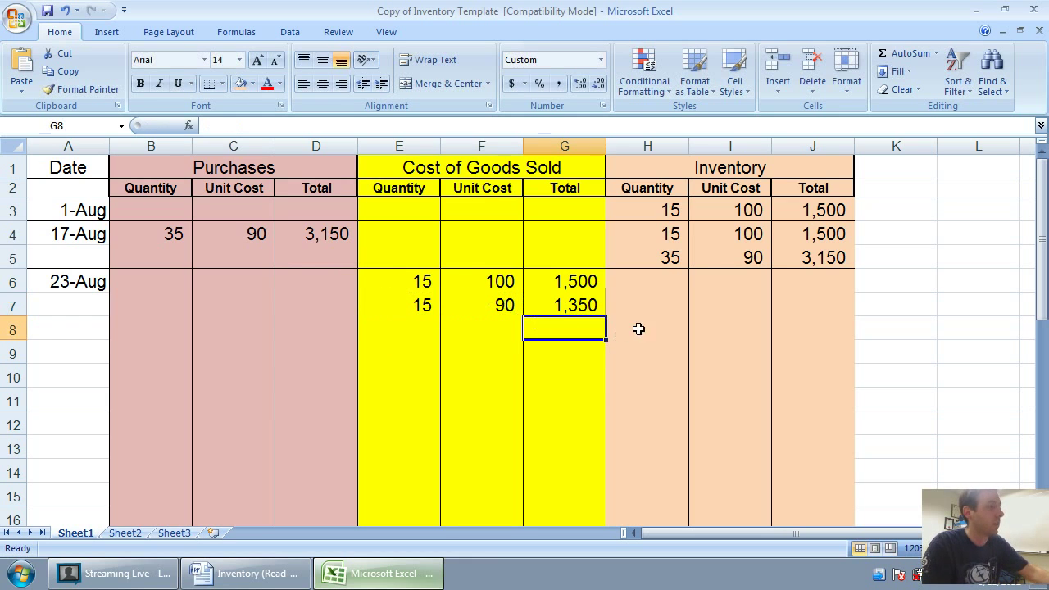
# Compare the August 17 inventory layers with the August 23 cost of goods sold layers to work out the units remaining.
pyautogui.click(667, 286)
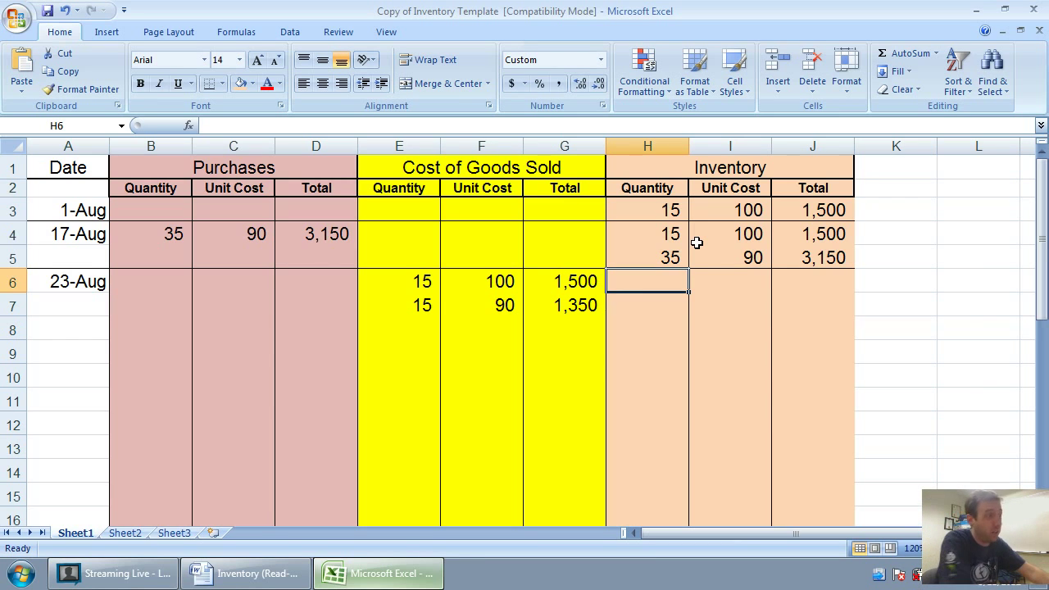
pyautogui.press('Down')
pyautogui.press('Left')
pyautogui.press('Left')
pyautogui.press('Right')
pyautogui.press('Right')
pyautogui.press('Up')
pyautogui.press('Up')
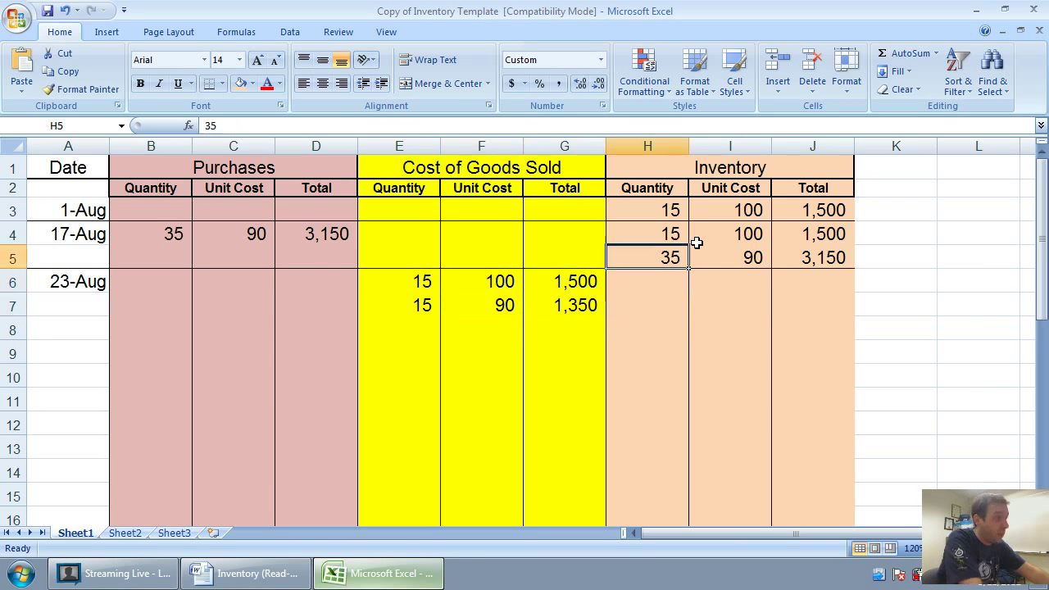
pyautogui.press('Down')
pyautogui.press('Down')
pyautogui.press('Left')
pyautogui.press('Left')
pyautogui.press('Left')
pyautogui.press('Right')
pyautogui.press('Right')
pyautogui.press('Right')
pyautogui.press('Up')
# Record the remaining August 23 inventory in row 6: quantity 20, unit cost 90 and total 1800.
pyautogui.write('20')
pyautogui.press('Tab')
pyautogui.write('90')
pyautogui.press('Tab')
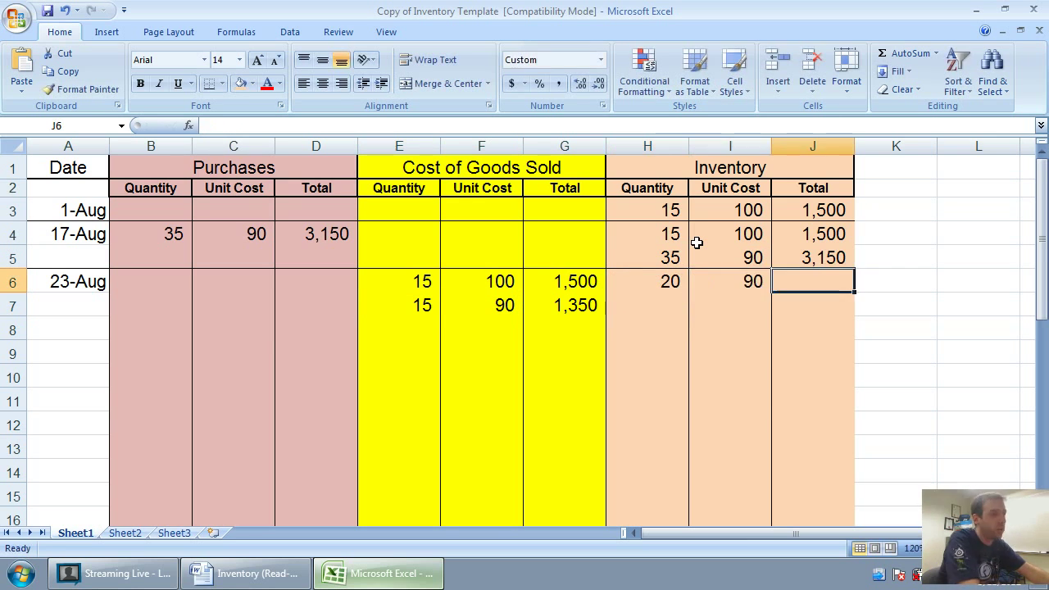
pyautogui.write('18000')
pyautogui.press('BackSpace')
pyautogui.press('Return')
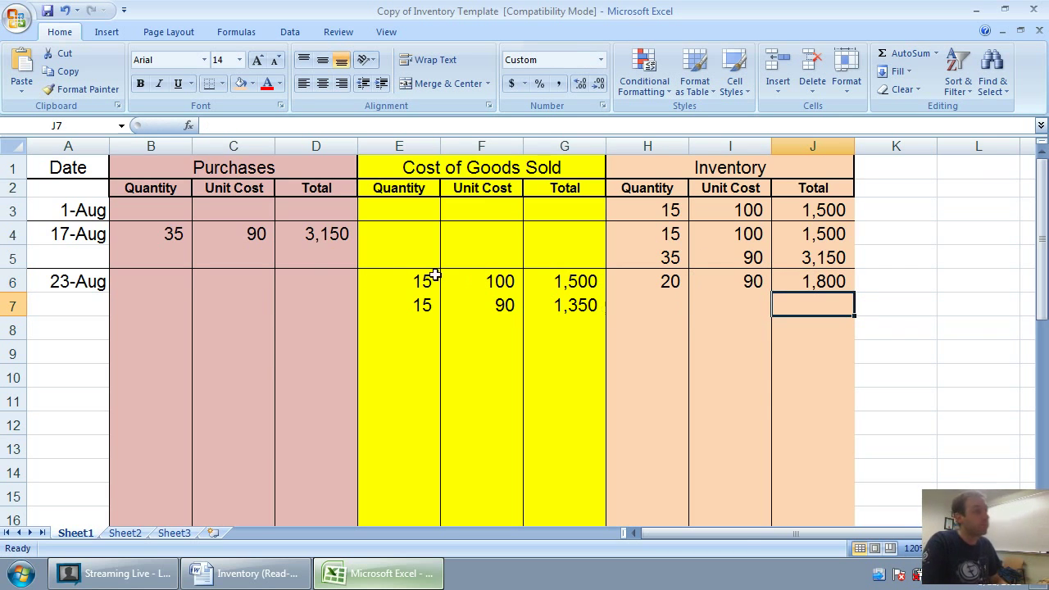
# Add a bottom border under row 7 from the Date column through the Inventory Total column.
pyautogui.moveTo(91, 300); pyautogui.dragTo(785, 303)
pyautogui.click(215, 90)
pyautogui.click(648, 353)
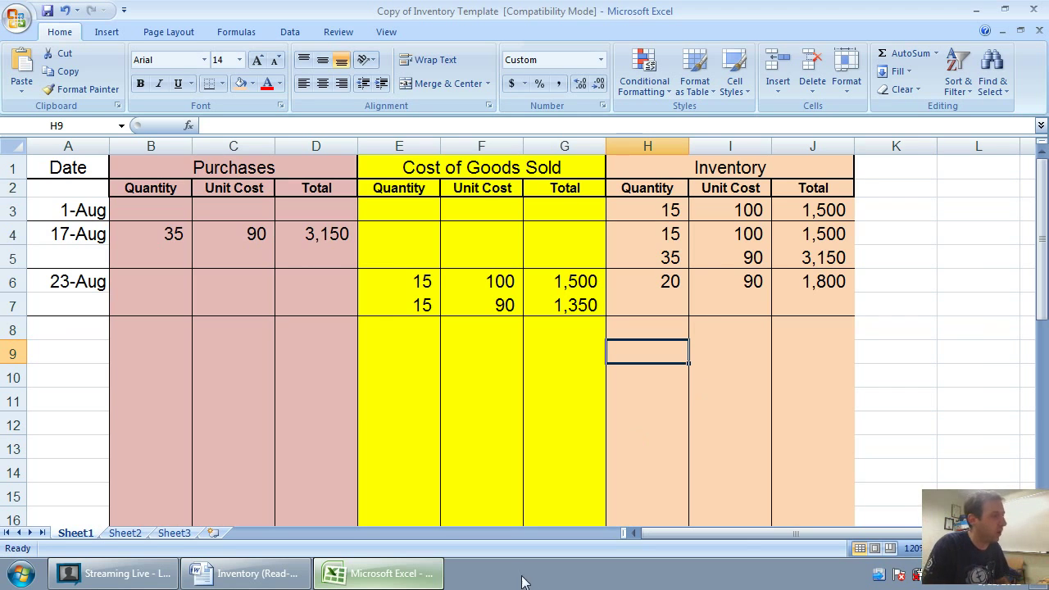
# Check the next transaction in the Word records, then enter August 25 in Excel's Date column at row 8.
pyautogui.click(271, 574)
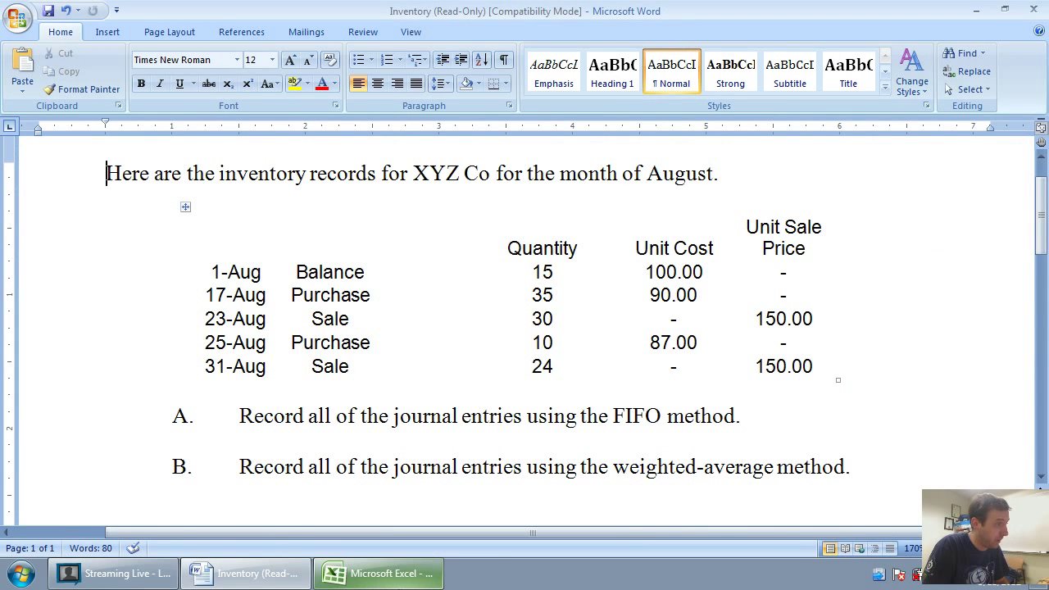
pyautogui.click(379, 574)
pyautogui.click(87, 334)
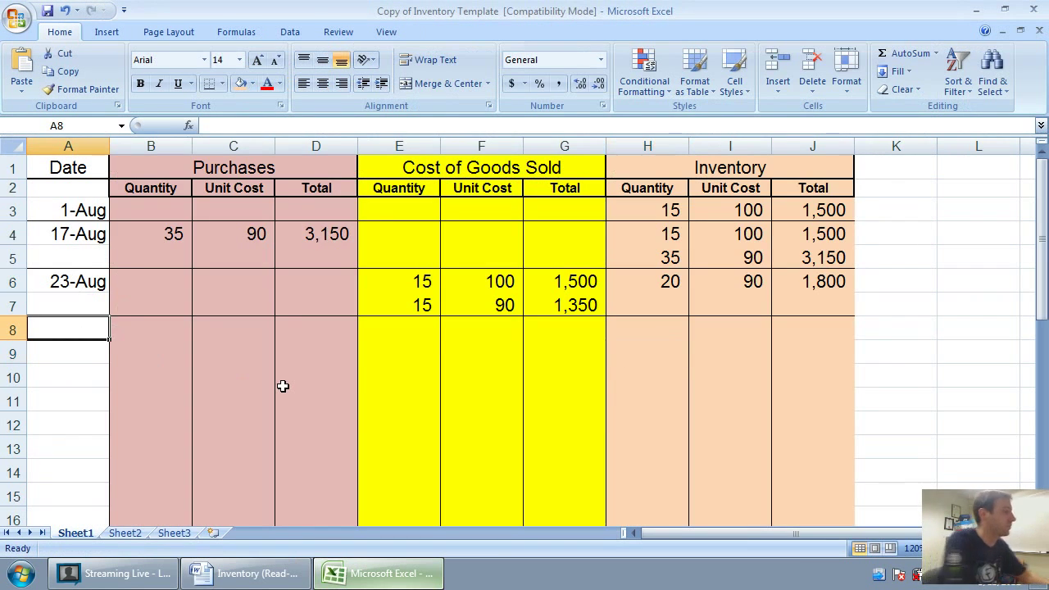
pyautogui.write('Augus')
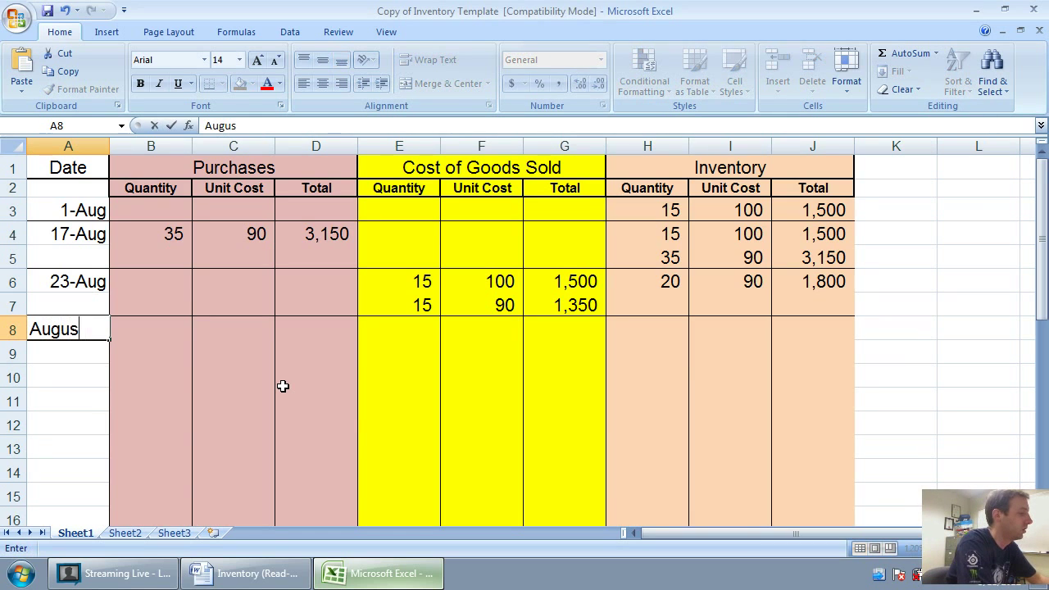
pyautogui.write('t 25')
pyautogui.press('Tab')
# Look up the August 25 purchase in Word and record it under Purchases in row 8: quantity 10, unit cost 87 and total 870.
pyautogui.press('Tab')
pyautogui.press('Tab')
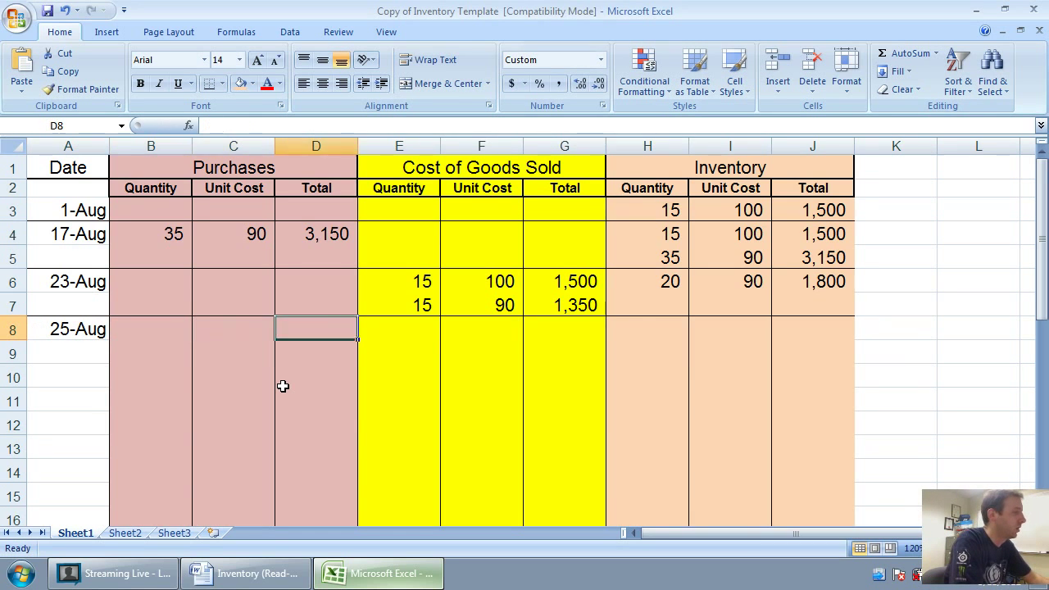
pyautogui.press('Left')
pyautogui.press('Left')
pyautogui.click(273, 574)
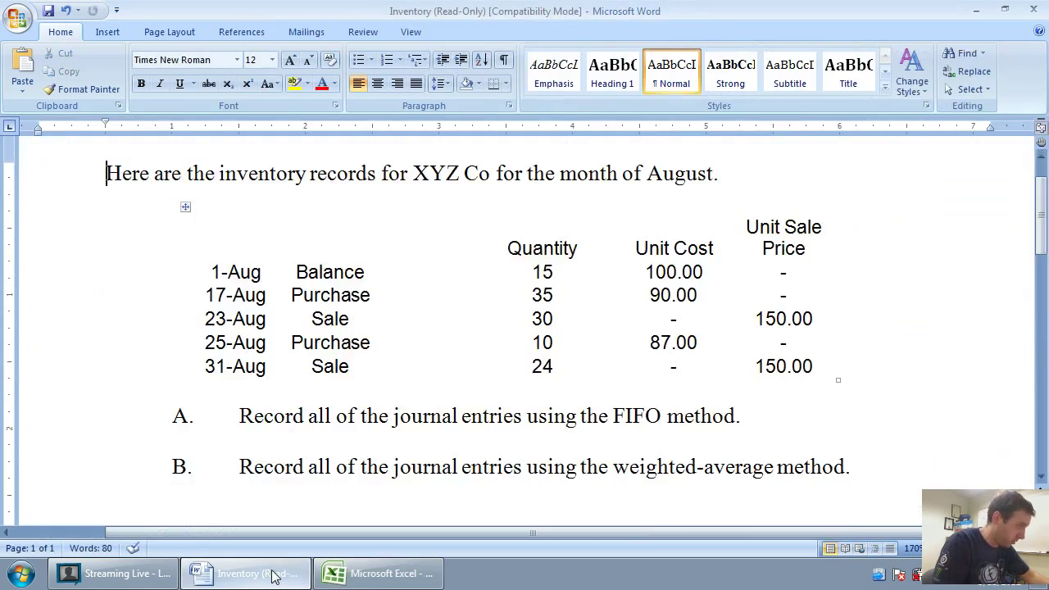
pyautogui.hotkey('alt', 'Tab')
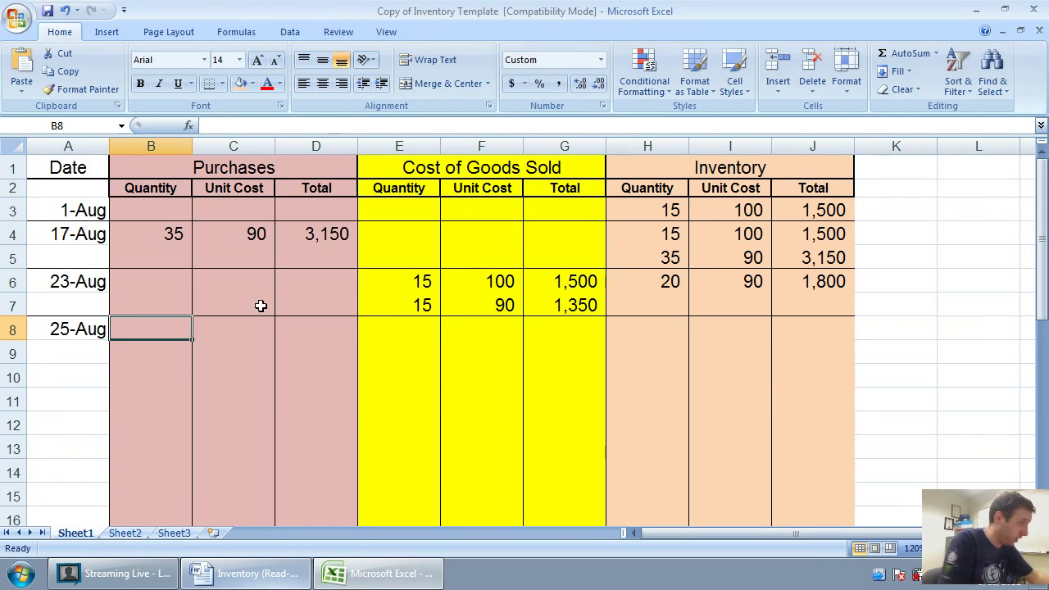
pyautogui.write('10')
pyautogui.press('Tab')
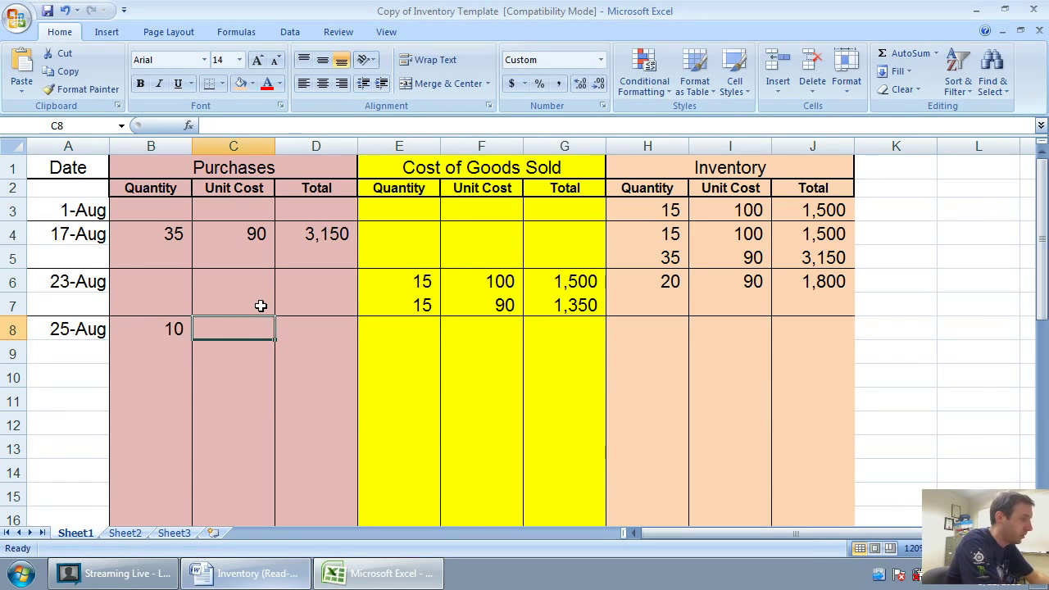
pyautogui.write('87')
pyautogui.press('Tab')
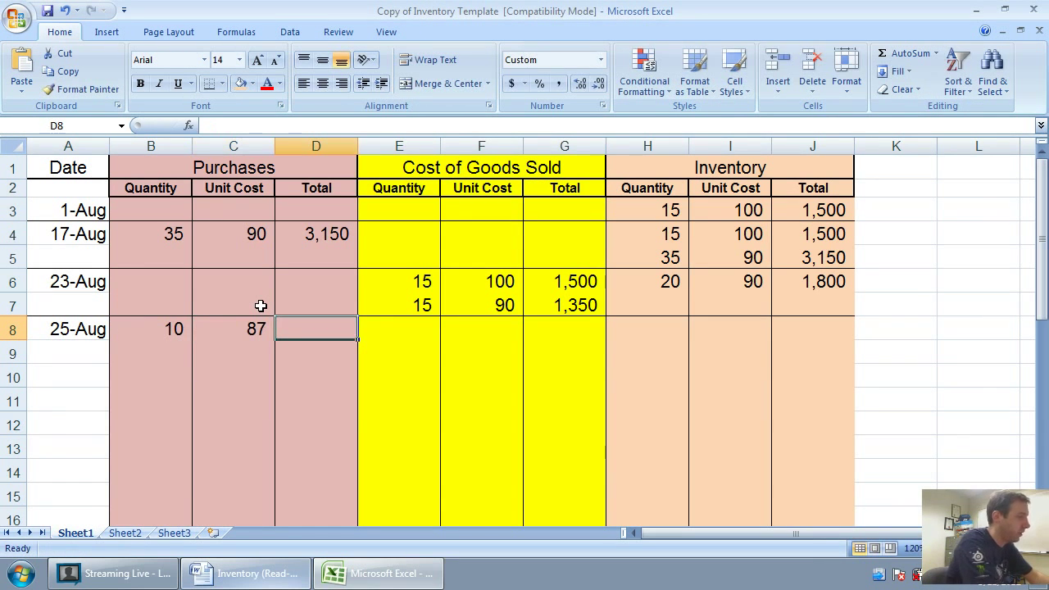
pyautogui.write('870')
# Carry the remaining layer into the August 25 inventory in row 8: quantity 20, unit cost 90 and total 1800.
pyautogui.press('Tab')
pyautogui.press('Tab')
pyautogui.press('Tab')
pyautogui.press('Tab')
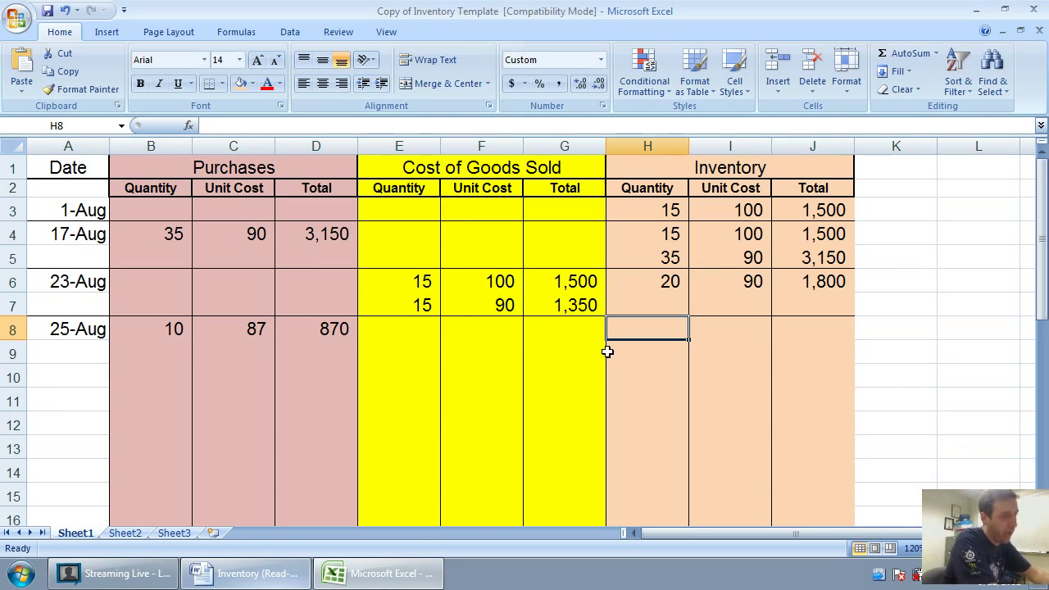
pyautogui.write('20')
pyautogui.press('Tab')
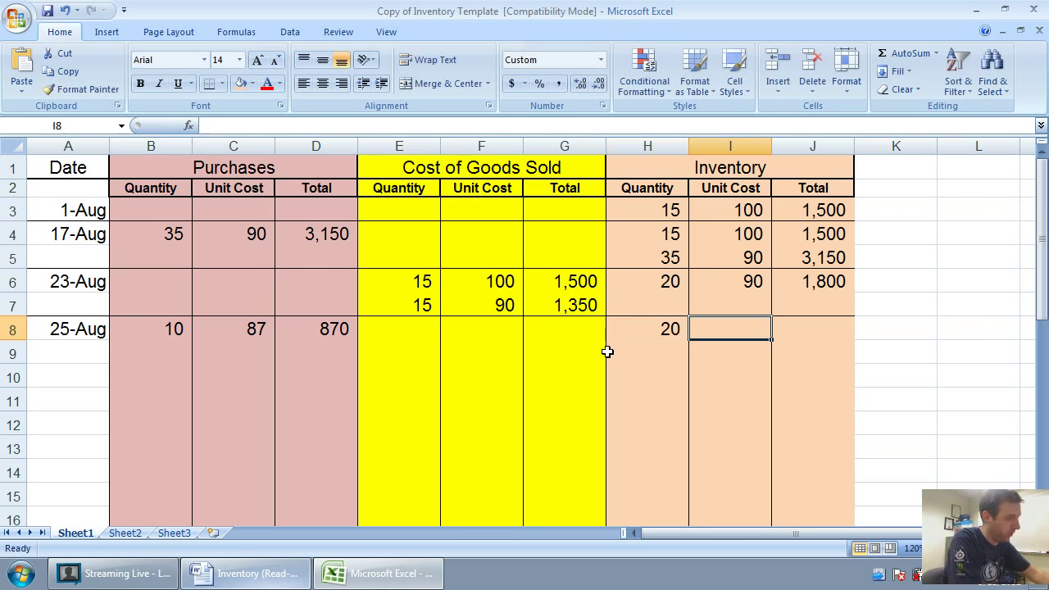
pyautogui.write('90')
pyautogui.press('Tab')
pyautogui.write('1')
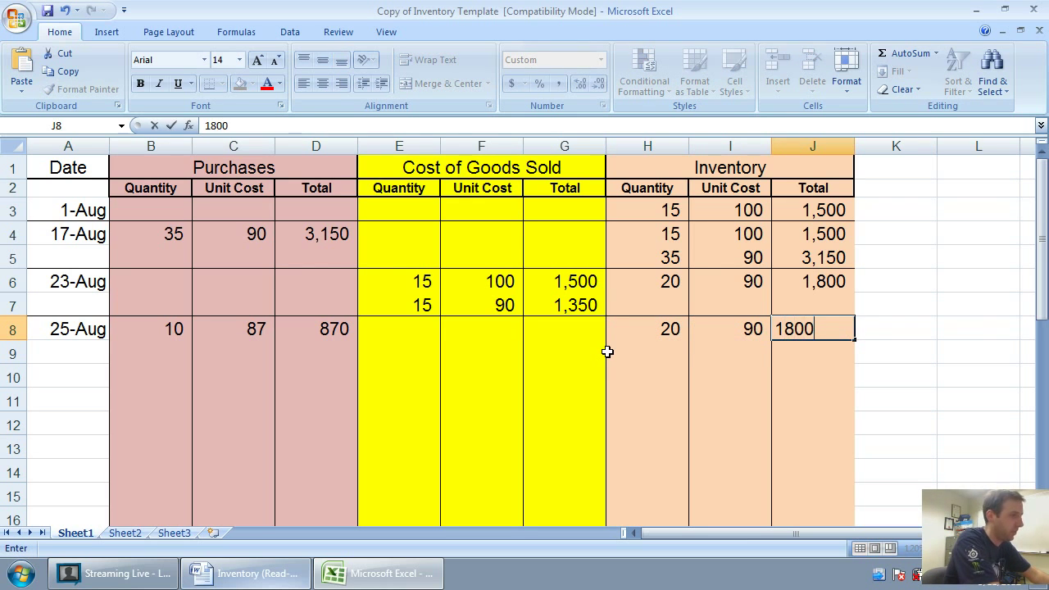
pyautogui.press('Return')
# Add the newly purchased layer to the inventory in row 9: quantity 10, unit cost 87 and total 870.
pyautogui.click(608, 353)
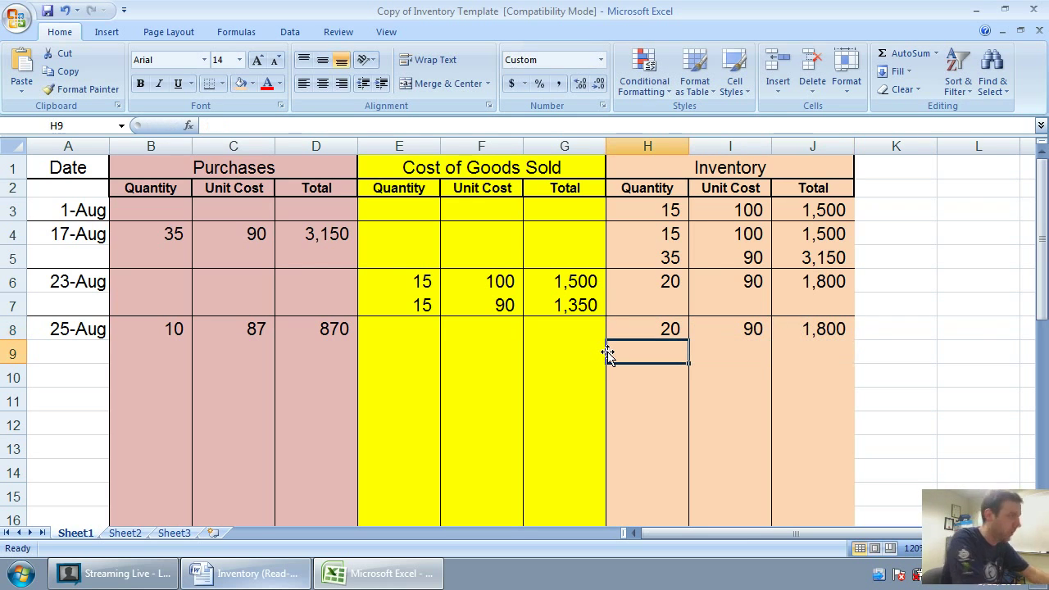
pyautogui.write('10')
pyautogui.press('Tab')
pyautogui.write('87')
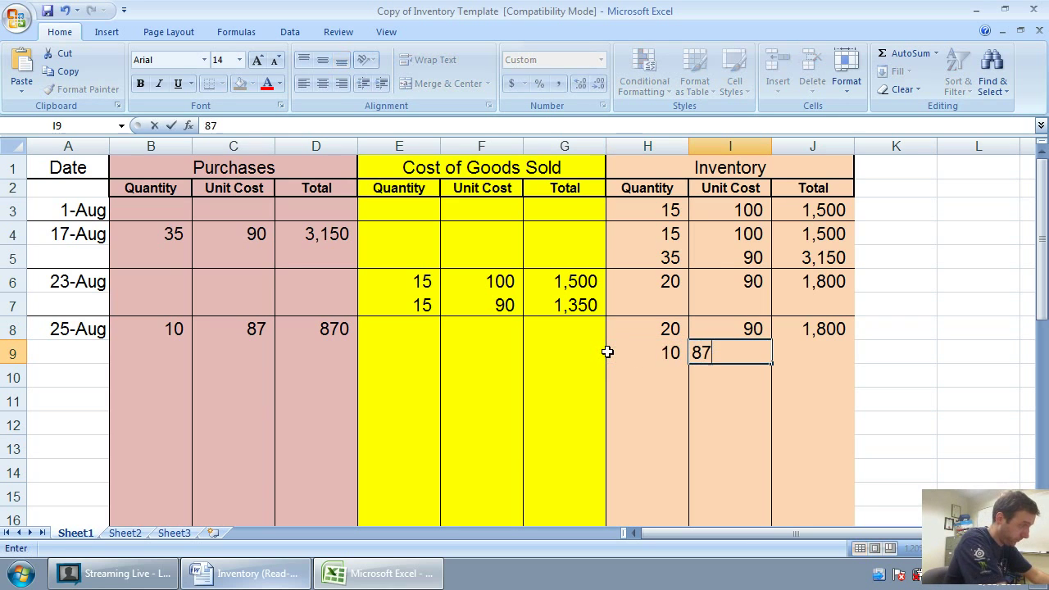
pyautogui.press('Tab')
pyautogui.write('870')
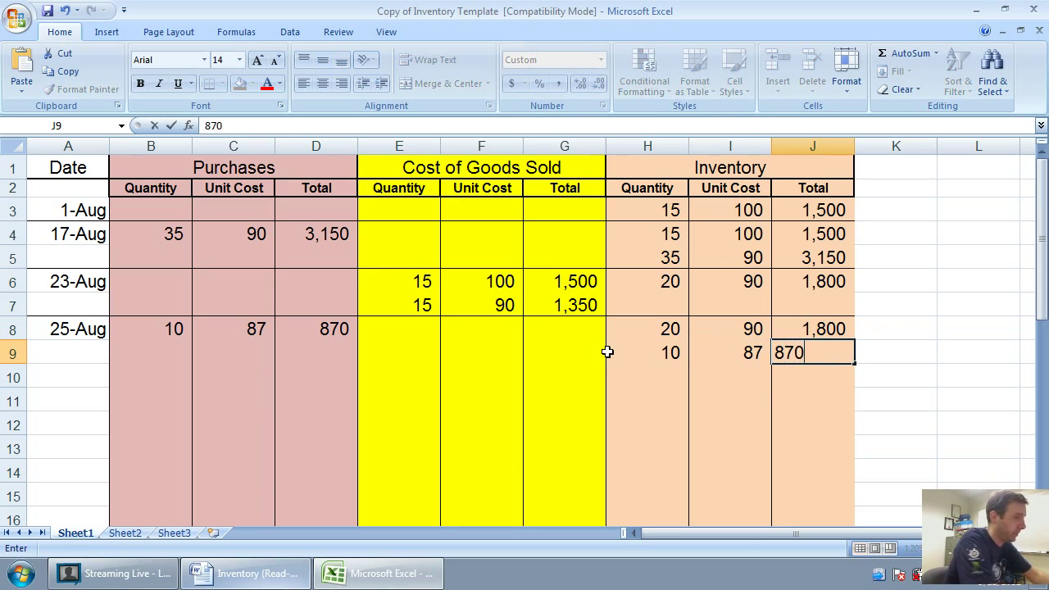
pyautogui.press('Return')
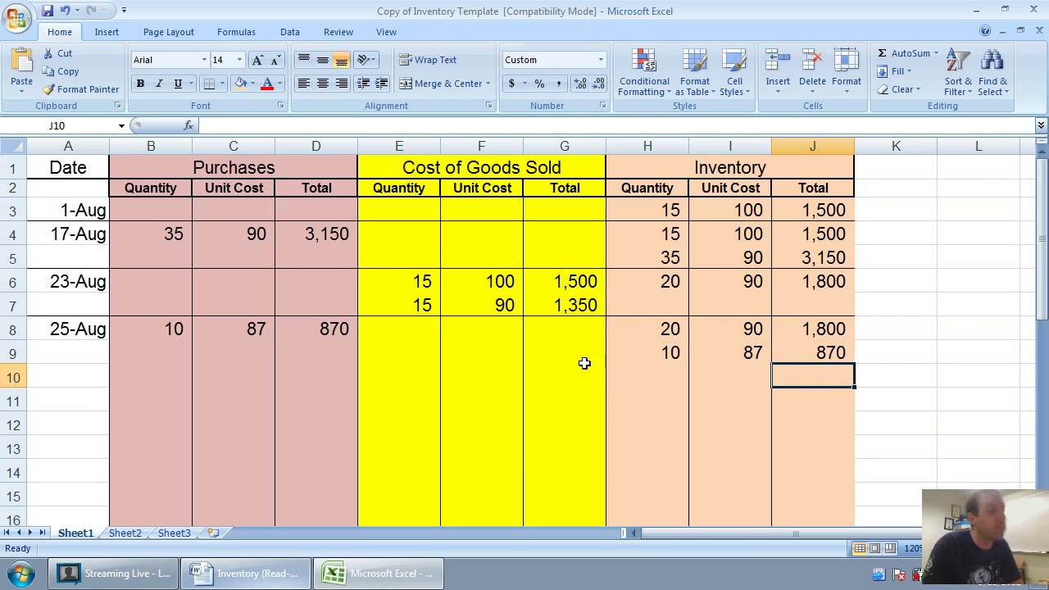
# Add a bottom border beneath row 9 from the Date column through the Inventory Total column.
pyautogui.moveTo(37, 352); pyautogui.dragTo(845, 351)
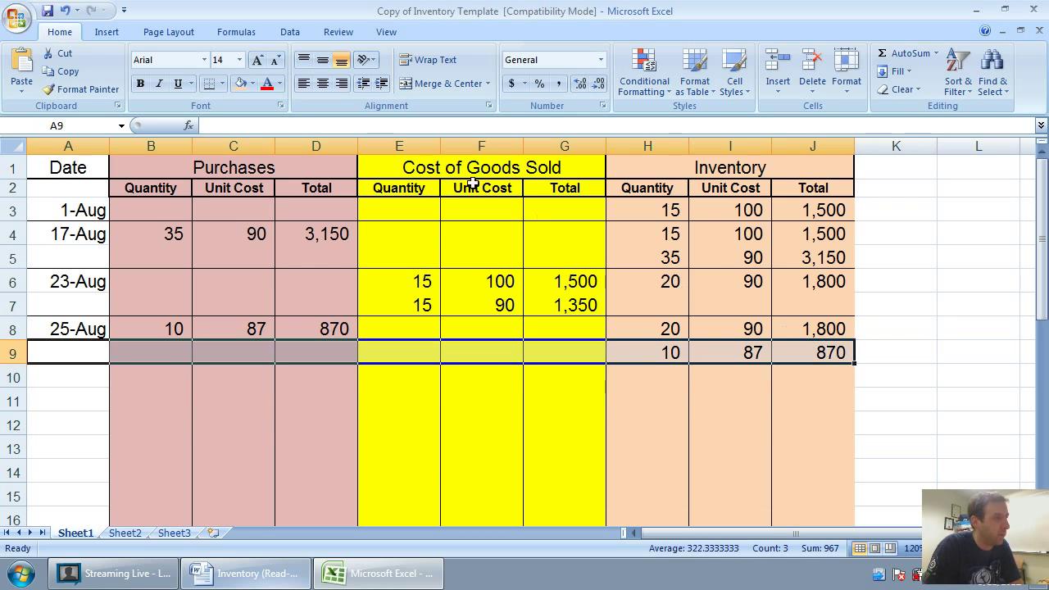
pyautogui.click(210, 82)
pyautogui.click(316, 377)
# Check the next transaction in the Word records, then enter August 31 in Excel's Date column at row 10.
pyautogui.click(82, 359)
pyautogui.click(83, 383)
pyautogui.click(386, 576)
pyautogui.click(388, 576)
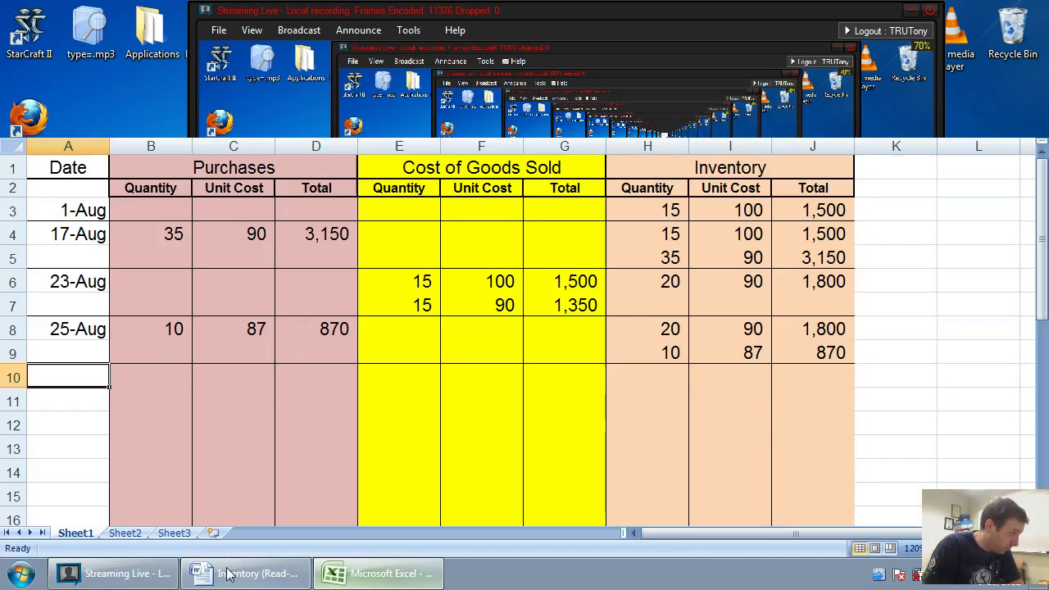
pyautogui.click(223, 576)
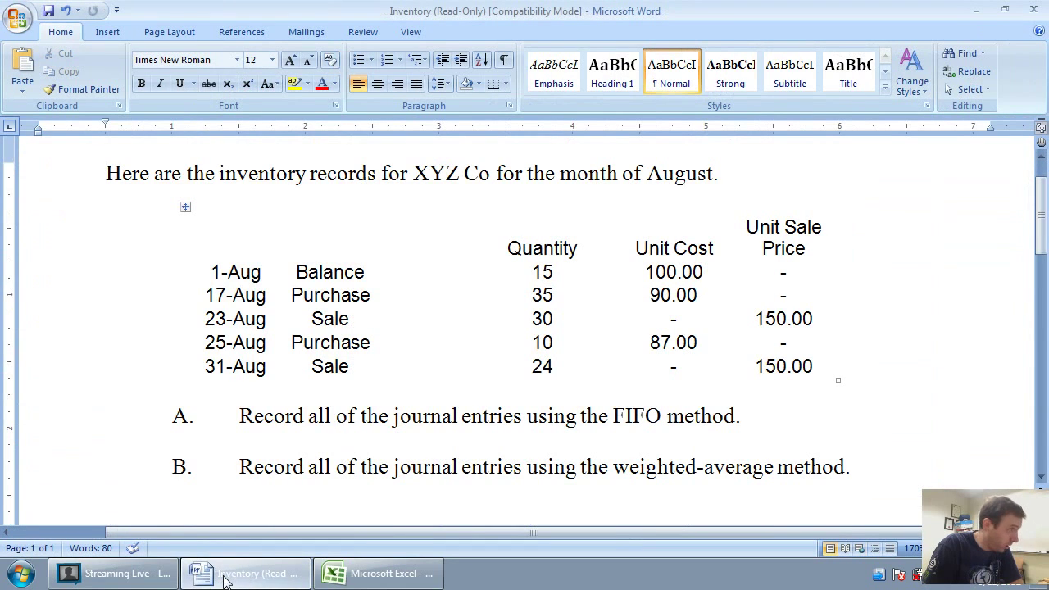
pyautogui.click(223, 577)
pyautogui.write('A')
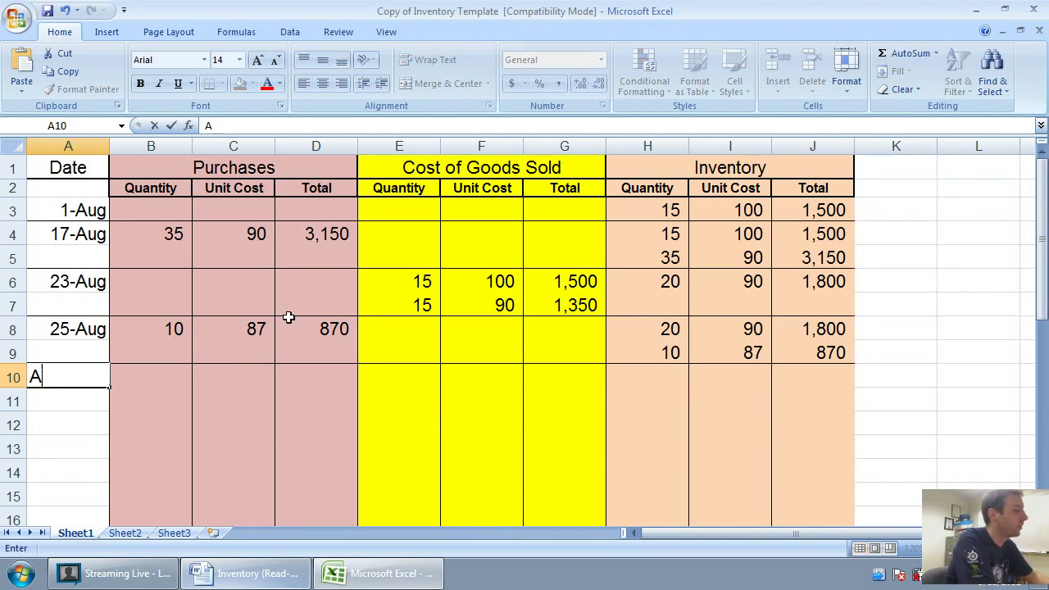
pyautogui.write('ugust 31')
pyautogui.press('Tab')
pyautogui.press('Tab')
pyautogui.press('Tab')
pyautogui.press('Tab')
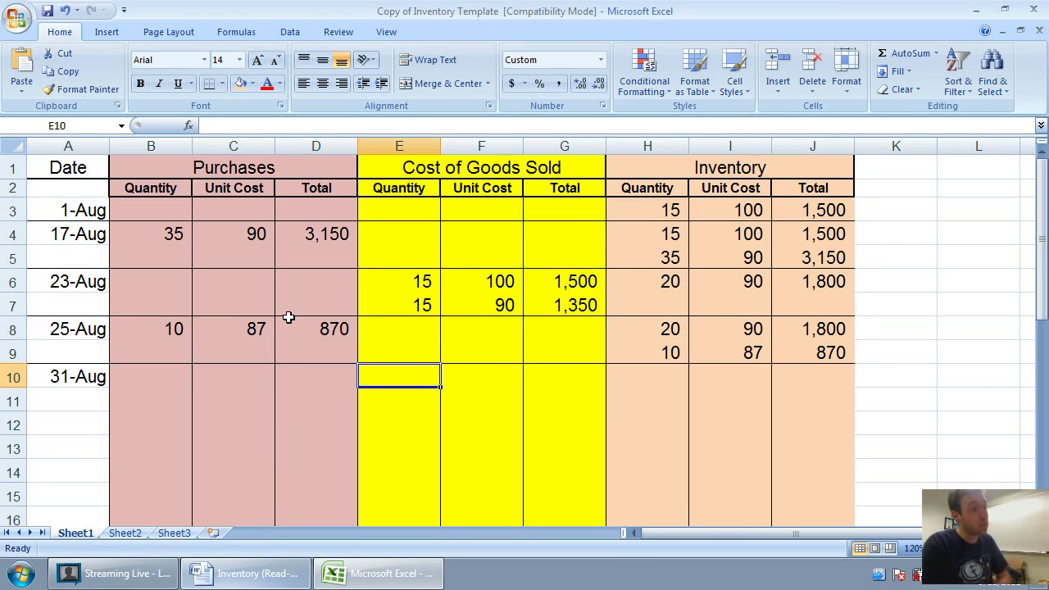
# Review the August 31 sale in Word, highlighting the Unit Sale Price column, and return to the Excel record.
pyautogui.click(234, 574)
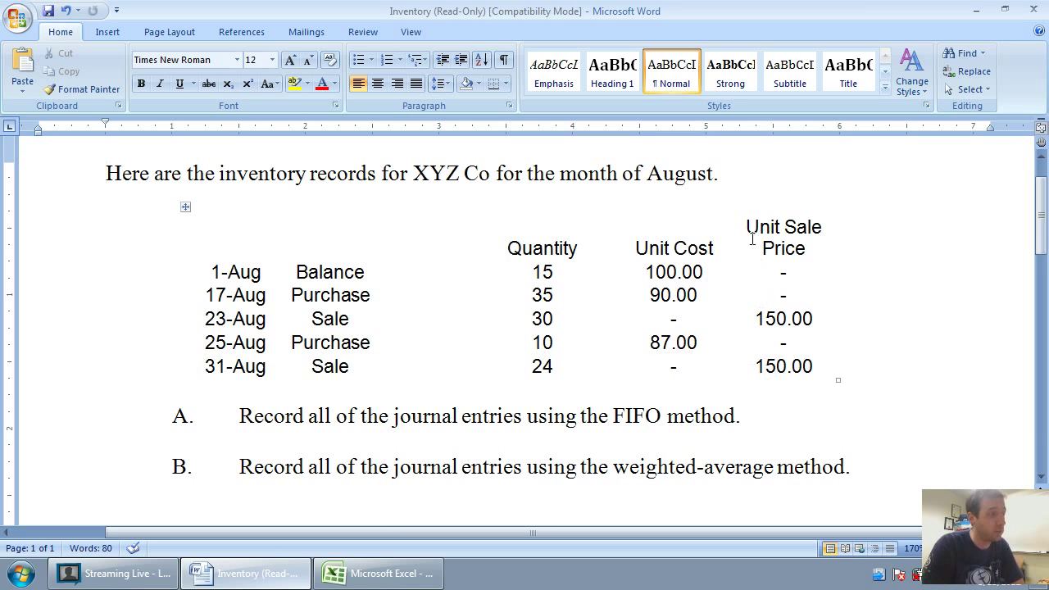
pyautogui.moveTo(731, 219); pyautogui.dragTo(794, 361)
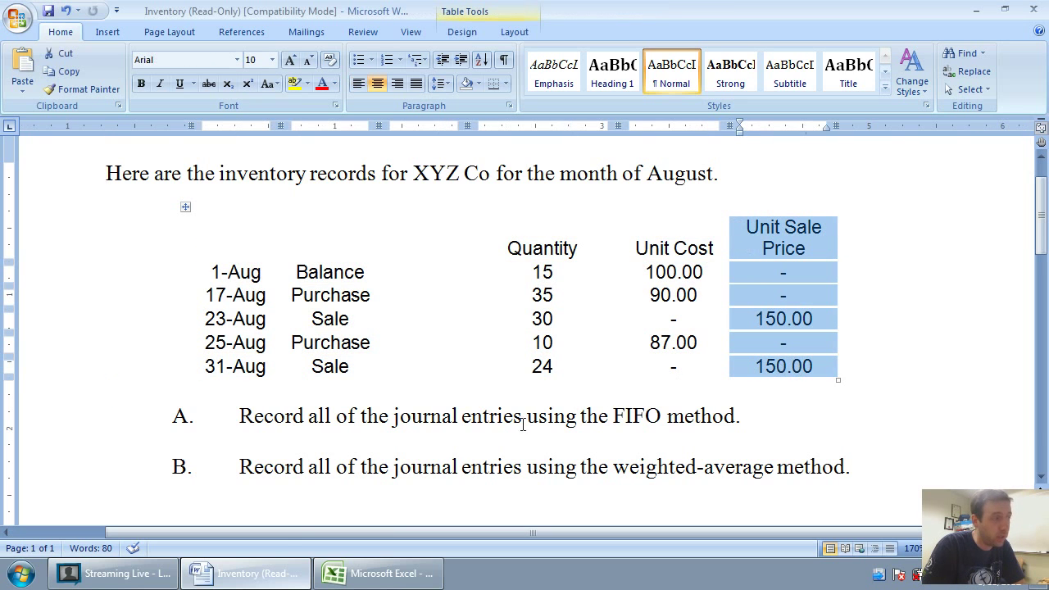
pyautogui.click(365, 573)
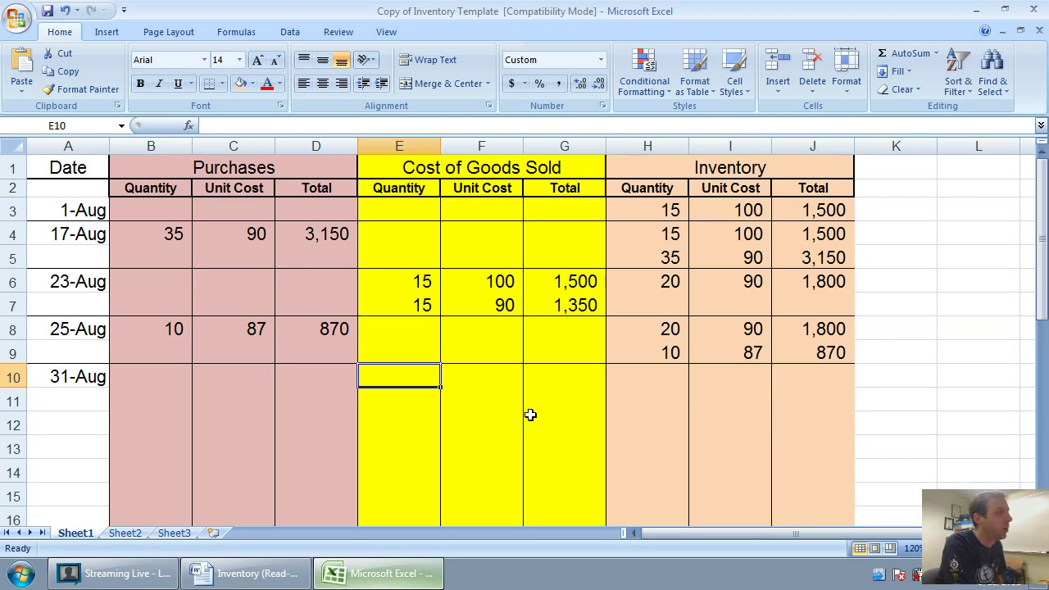
# Examine the August 25 inventory layers in Excel to decide which costs apply to the August 31 sale.
pyautogui.press('Right')
pyautogui.press('Right')
pyautogui.press('Right')
pyautogui.press('Up')
pyautogui.press('Up')
pyautogui.press('Right')
pyautogui.press('Right')
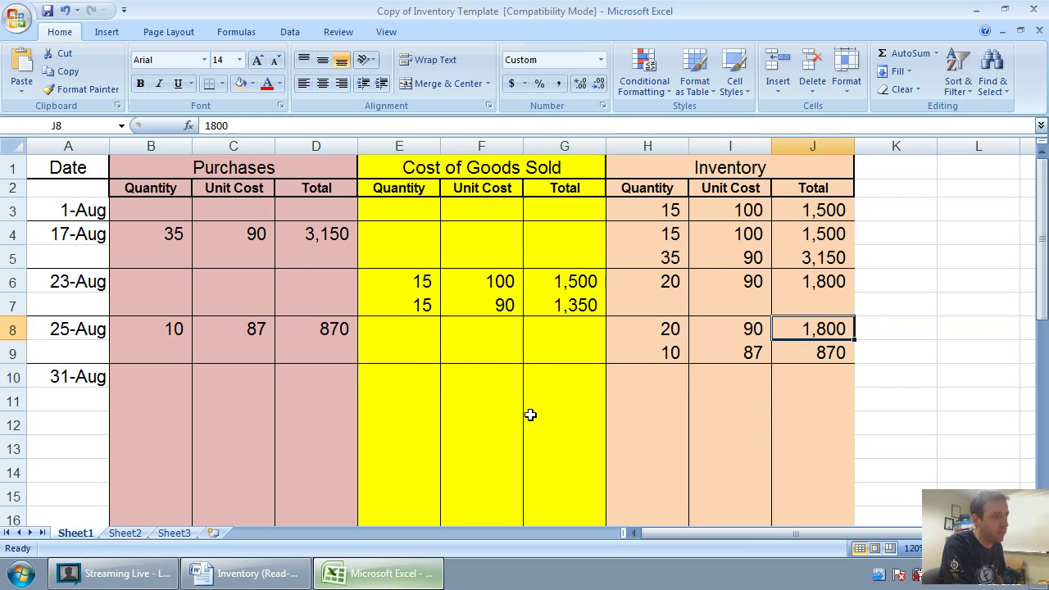
pyautogui.press('Left')
pyautogui.press('Left')
pyautogui.press('Down')
pyautogui.press('Down')
pyautogui.press('Left')
pyautogui.press('Left')
pyautogui.press('Left')
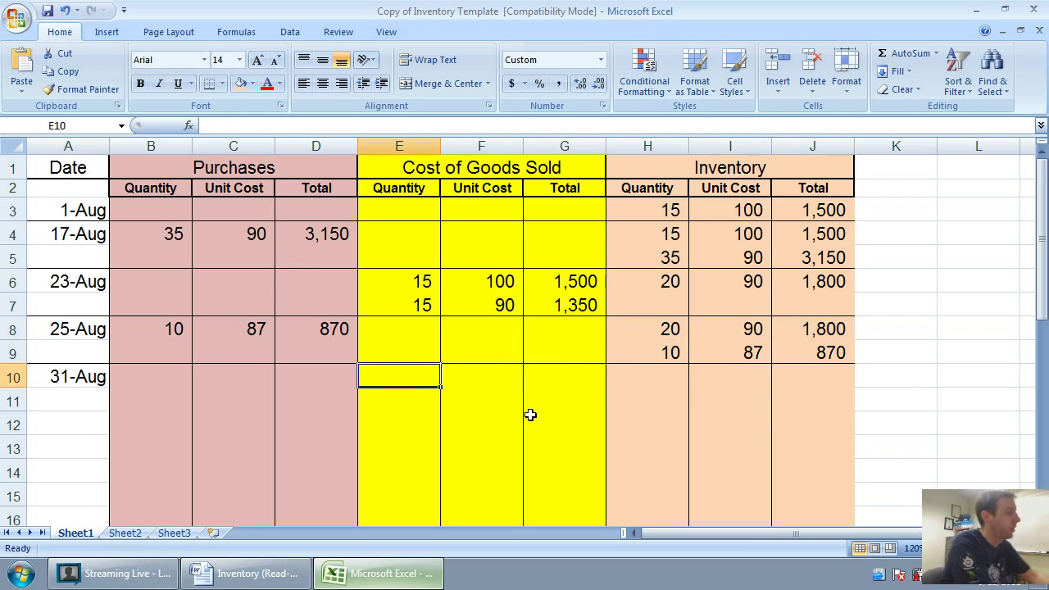
# Record the oldest layer sold under Cost of Goods Sold in row 10: quantity 20, unit cost 90 and total 1800.
pyautogui.write('20')
pyautogui.press('Tab')
pyautogui.write('90')
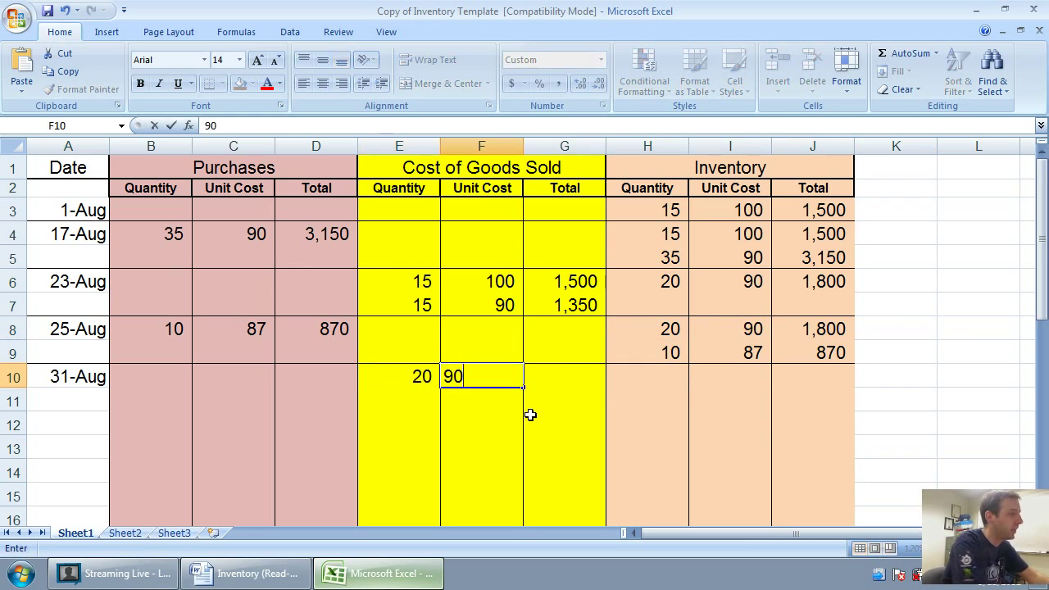
pyautogui.press('Tab')
pyautogui.write('1800')
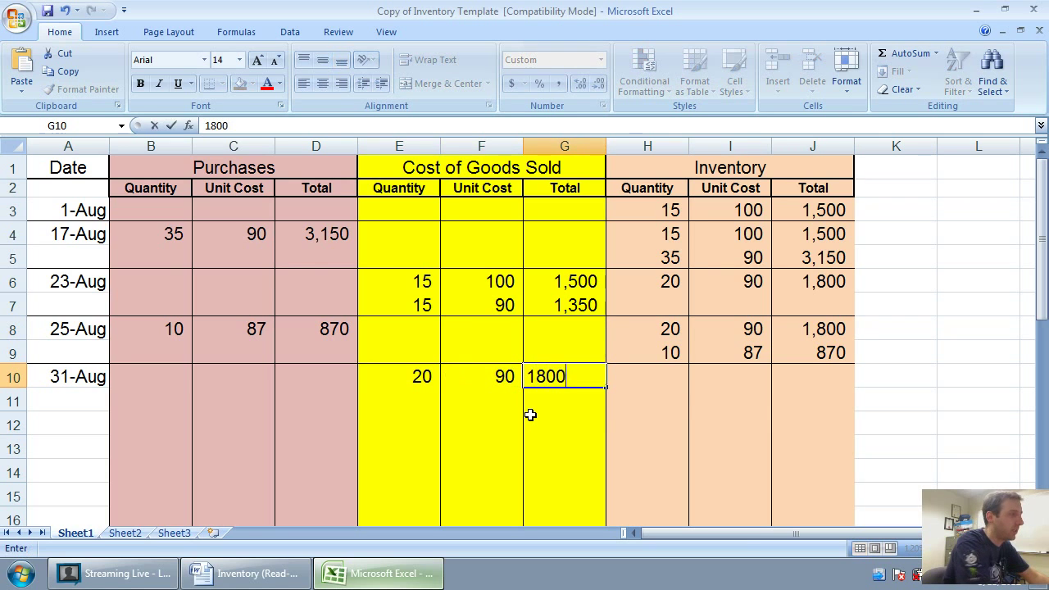
pyautogui.press('Return')
# Record the second layer sold in row 11: quantity 4, unit cost 87 and a total formula multiplying quantity by unit cost.
pyautogui.press('Left')
pyautogui.press('Left')
pyautogui.write('4')
pyautogui.press('Tab')
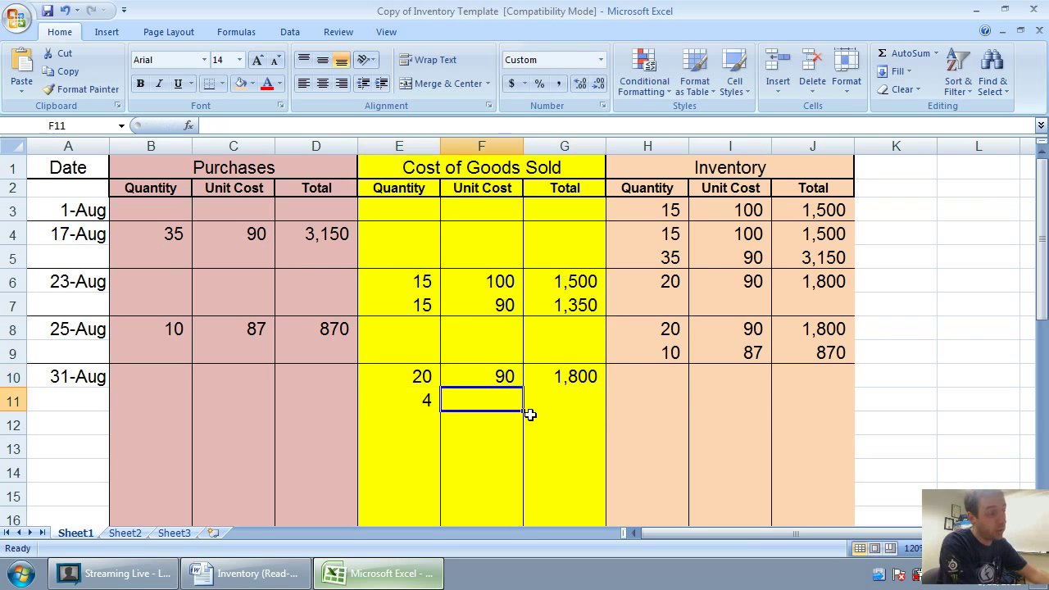
pyautogui.write('87')
pyautogui.press('Tab')
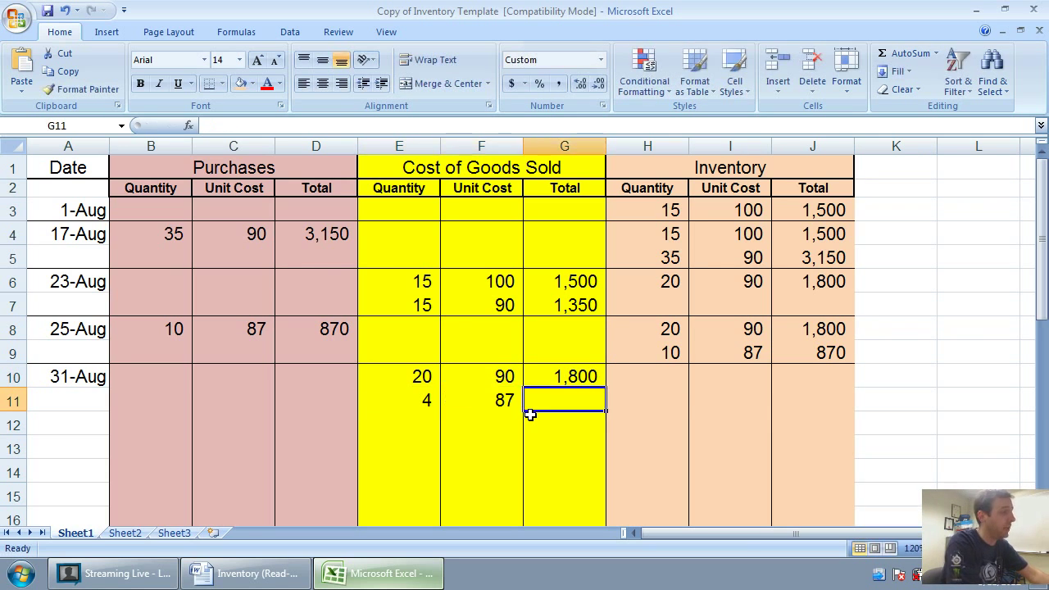
pyautogui.write('=')
pyautogui.click(386, 401)
pyautogui.write('*')
pyautogui.click(487, 416)
pyautogui.click(502, 399)
pyautogui.press('Return')
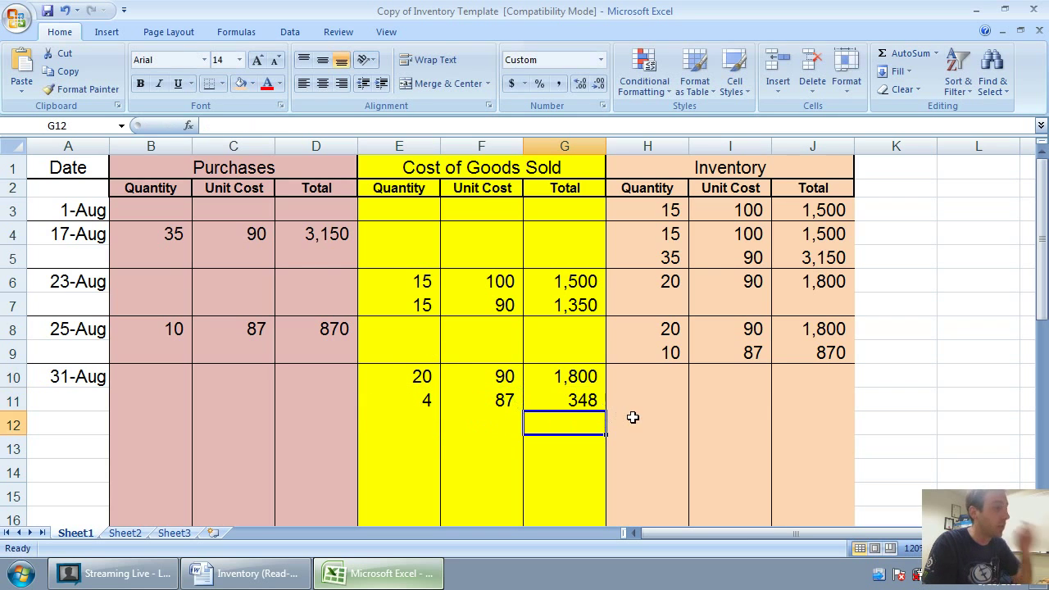
# Enter the August 31 ending inventory in row 10: quantity 6, unit cost 87 and a total formula multiplying the two.
pyautogui.click(692, 379)
pyautogui.click(666, 370)
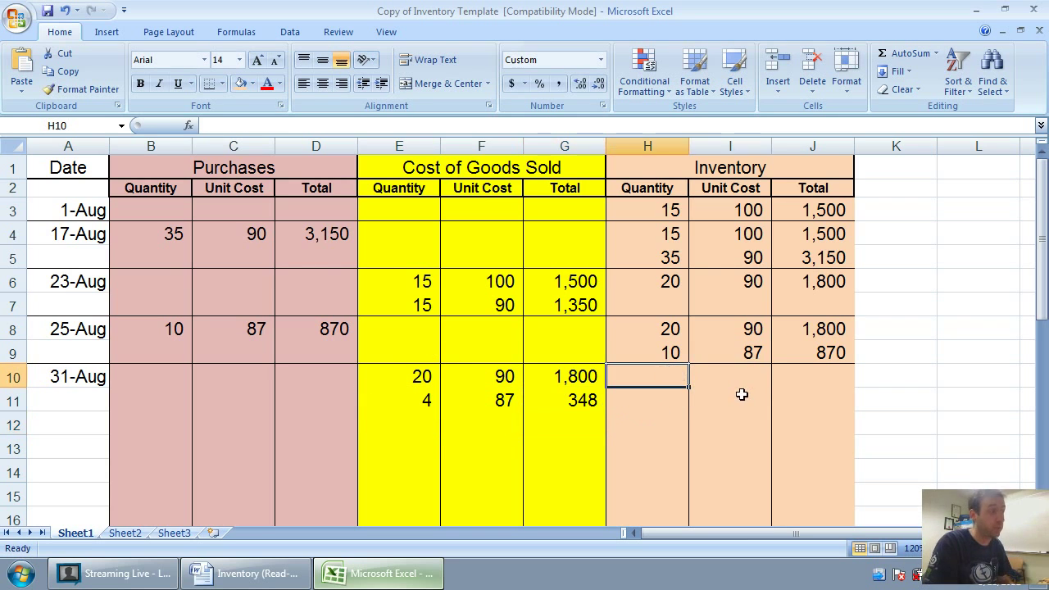
pyautogui.write('6')
pyautogui.press('Tab')
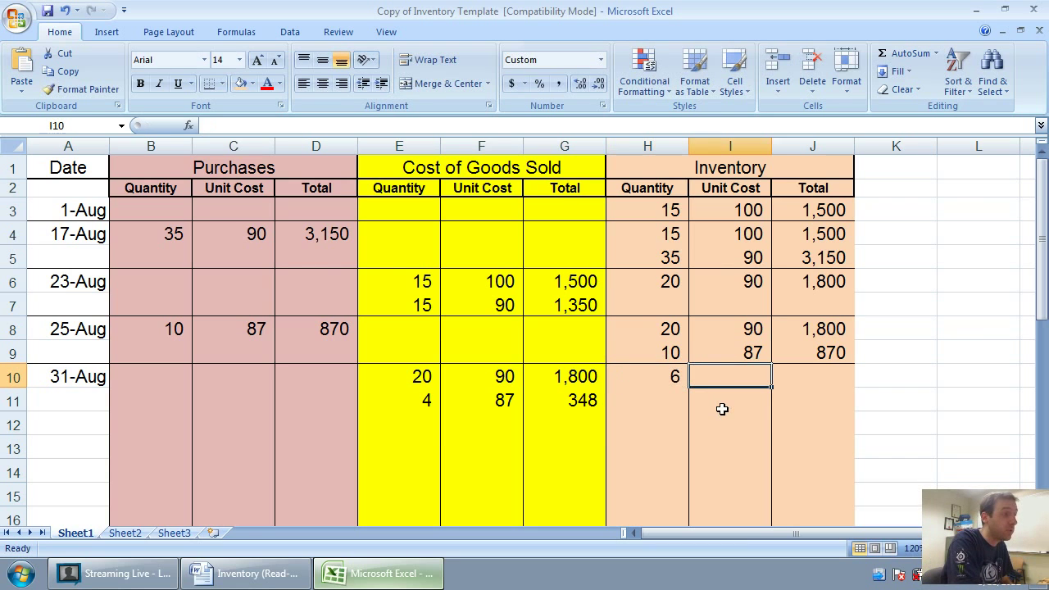
pyautogui.write('87')
pyautogui.press('Tab')
pyautogui.write('=')
pyautogui.click(674, 380)
pyautogui.write('*')
pyautogui.click(728, 375)
pyautogui.press('Return')
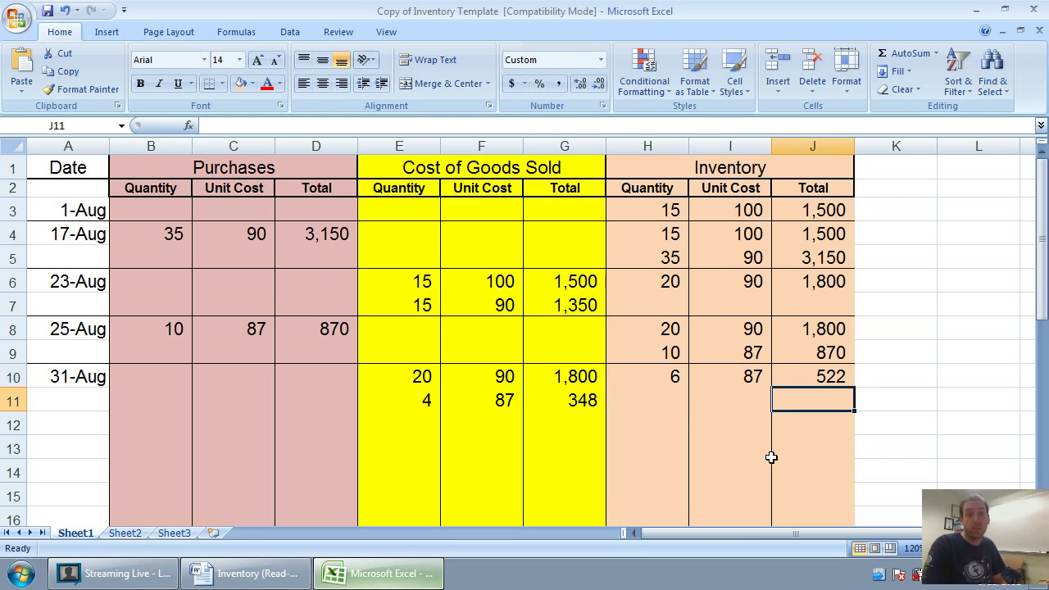
# Add a bottom border beneath row 11 across the whole inventory record.
pyautogui.moveTo(72, 392); pyautogui.dragTo(808, 405)
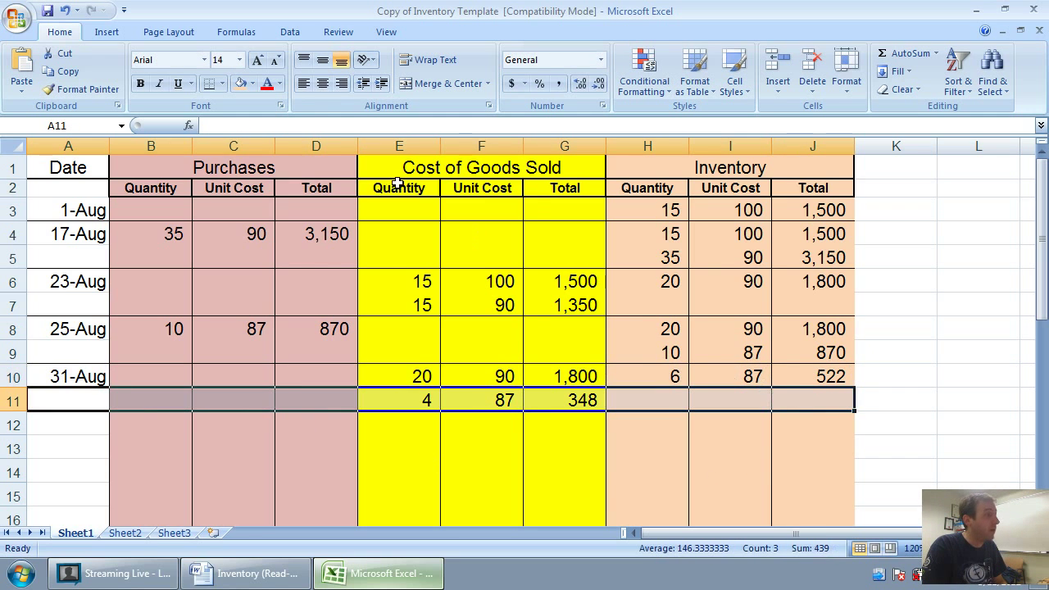
pyautogui.click(206, 89)
pyautogui.click(387, 301)
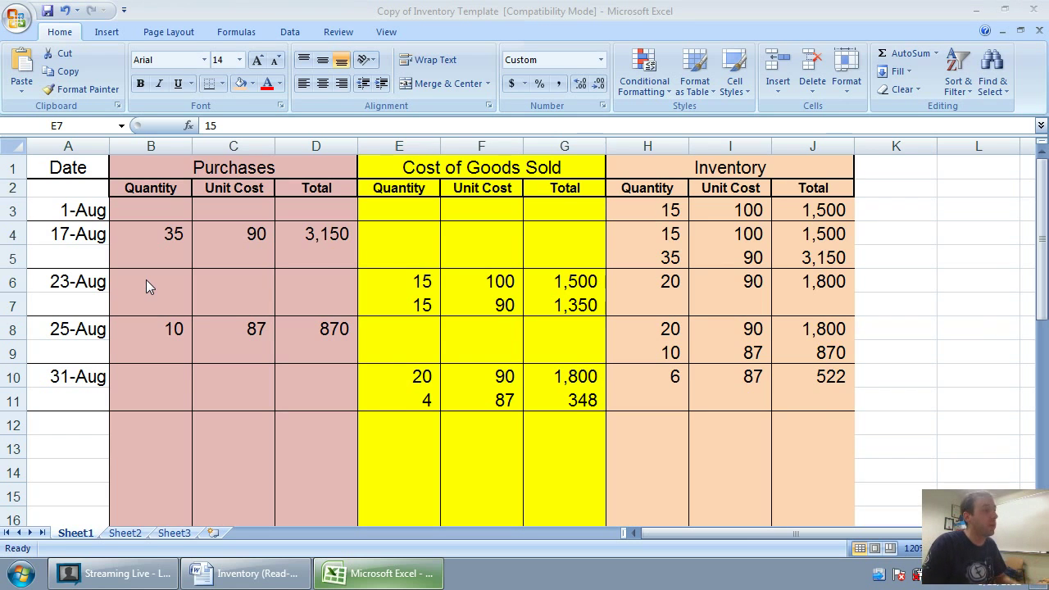
# Remove the borders and apply a white fill to the area from row 13 down, clearing space below the inventory record.
pyautogui.click(85, 436)
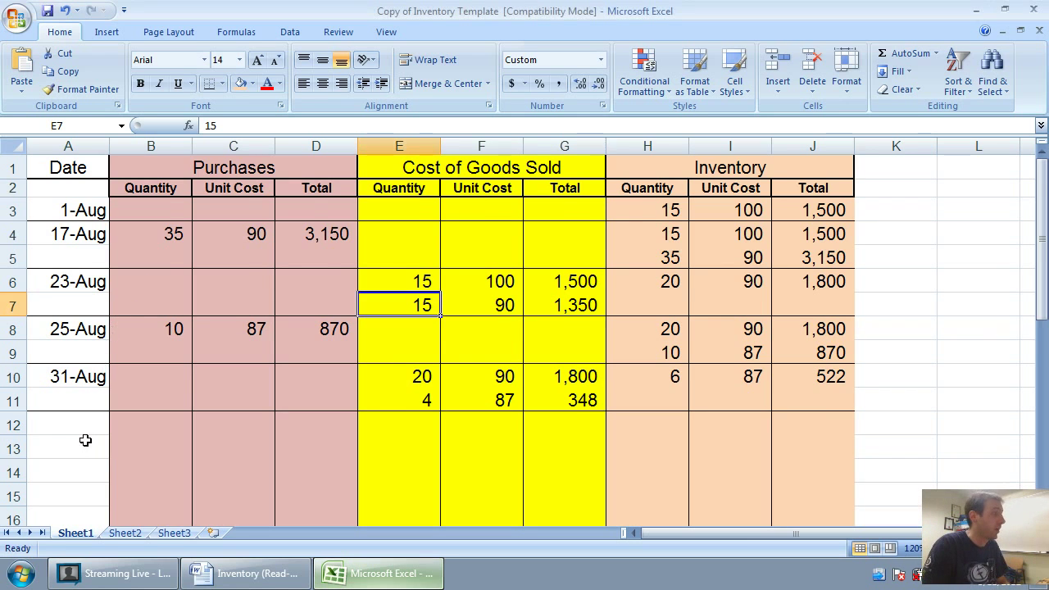
pyautogui.scroll(-1, 85, 435)
pyautogui.click(85, 383)
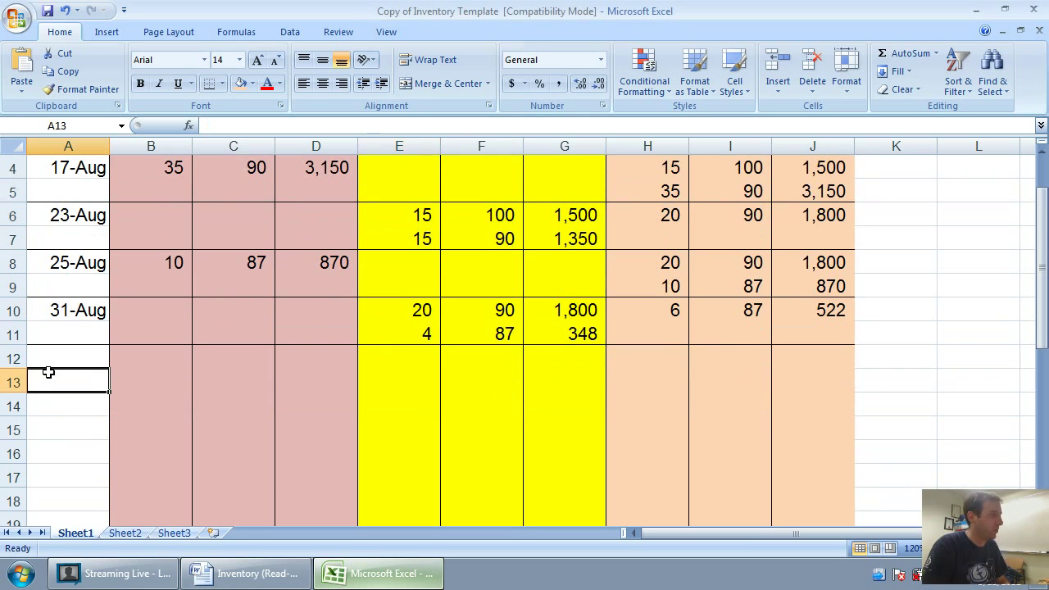
pyautogui.moveTo(49, 372); pyautogui.dragTo(656, 502)
pyautogui.scroll(7, 472, 423)
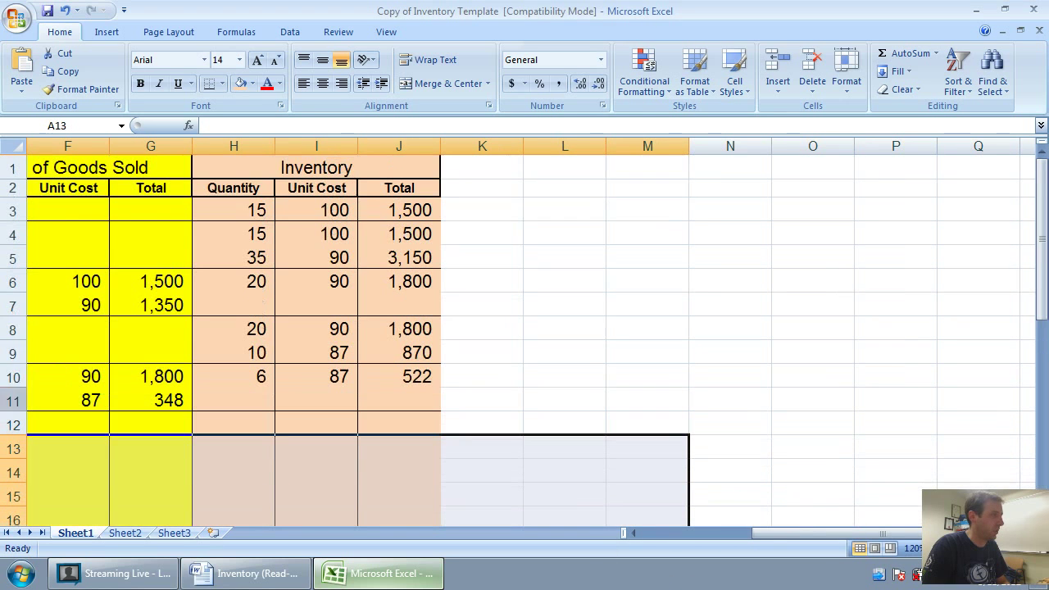
pyautogui.click(222, 83)
pyautogui.click(237, 194)
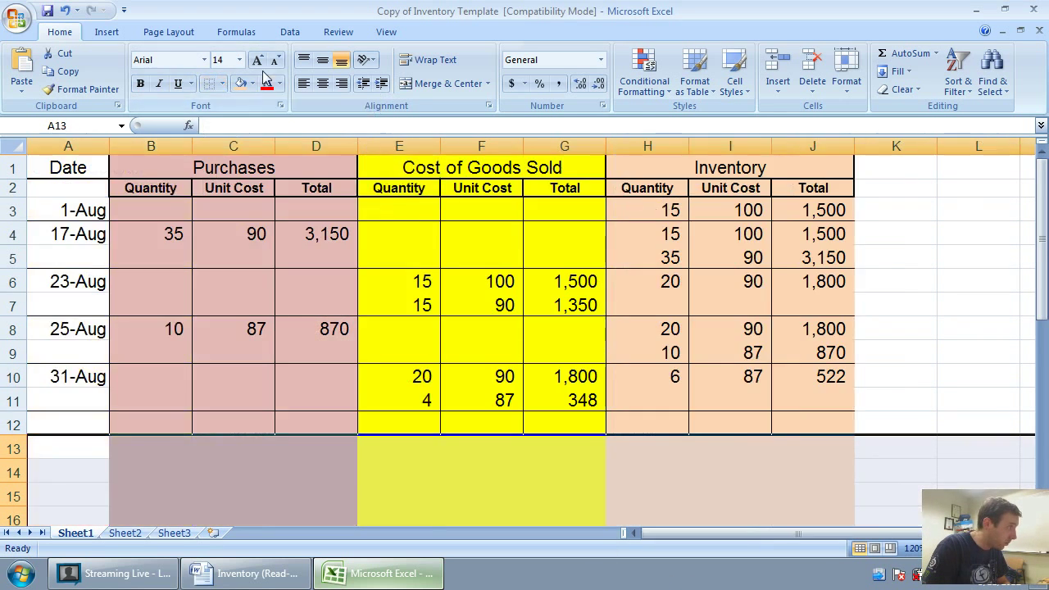
pyautogui.click(253, 83)
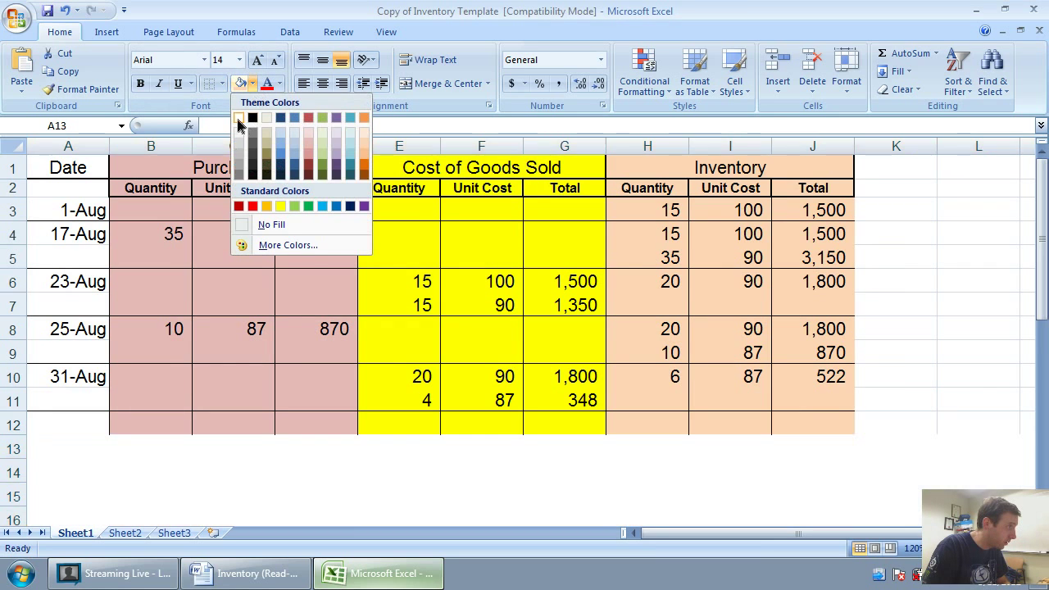
pyautogui.click(239, 123)
pyautogui.click(316, 307)
# Enter August 17 in cell A15 as the date of the first journal entry.
pyautogui.scroll(-1, 295, 377)
pyautogui.click(103, 424)
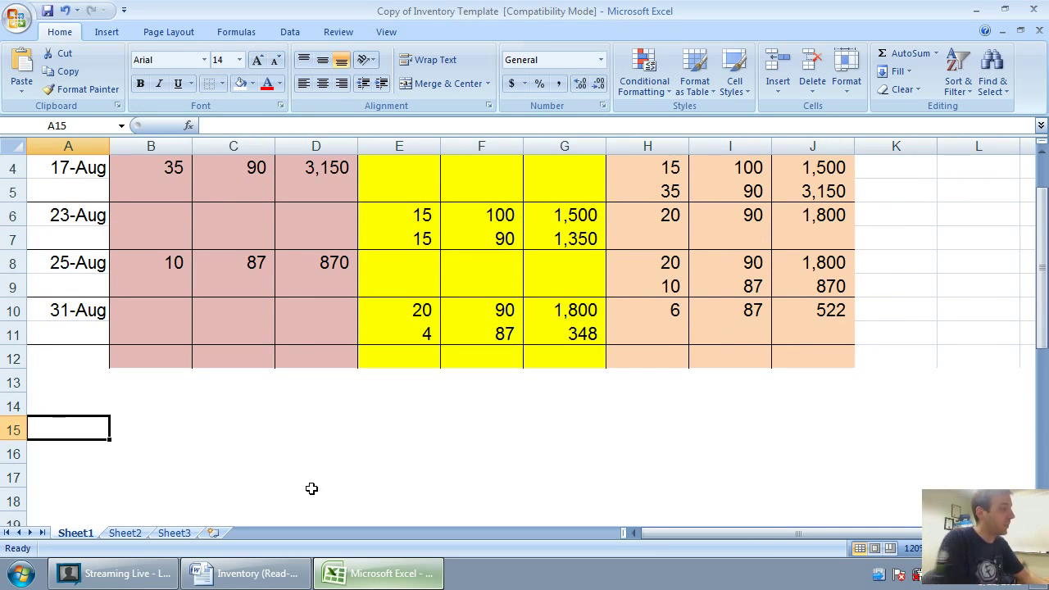
pyautogui.write('August 17')
pyautogui.press('Return')
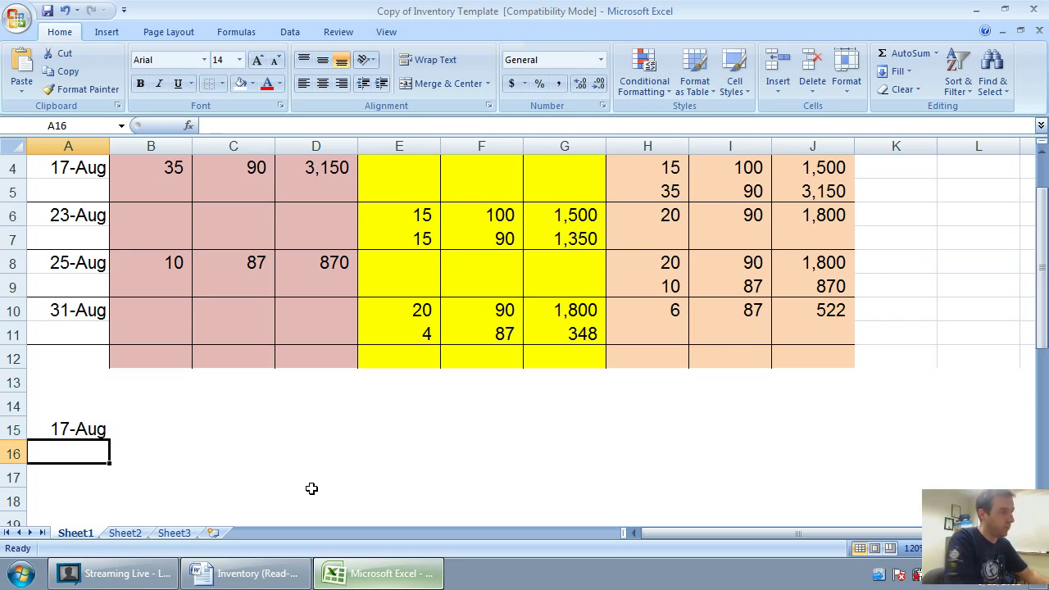
# Compare the Excel record with the Word transactions, highlighting the August 1 balance row, and return to Excel.
pyautogui.scroll(1, 312, 489)
pyautogui.scroll(-1, 311, 489)
pyautogui.click(246, 574)
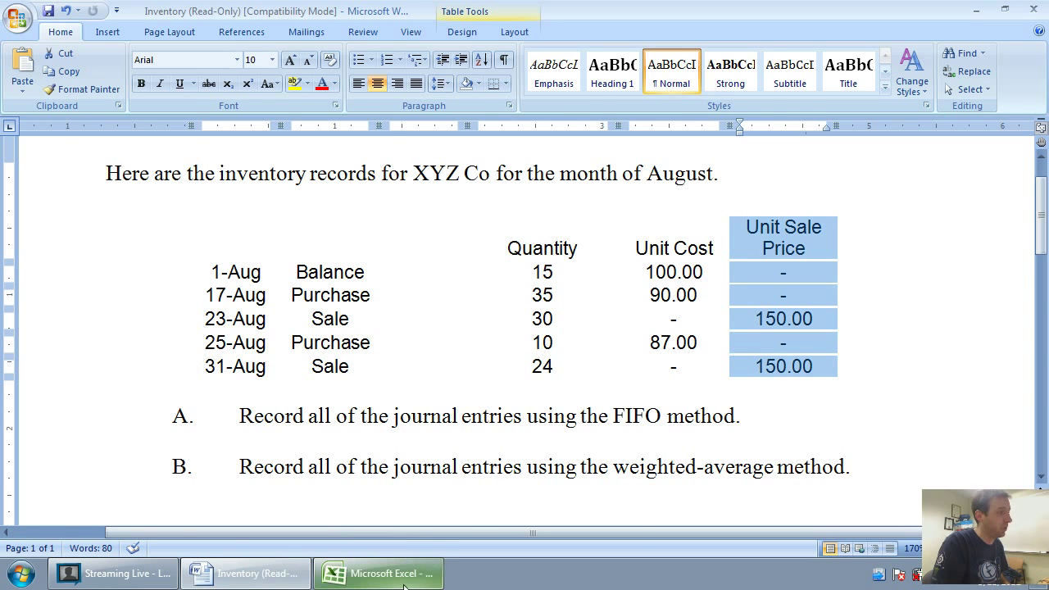
pyautogui.click(381, 574)
pyautogui.click(246, 574)
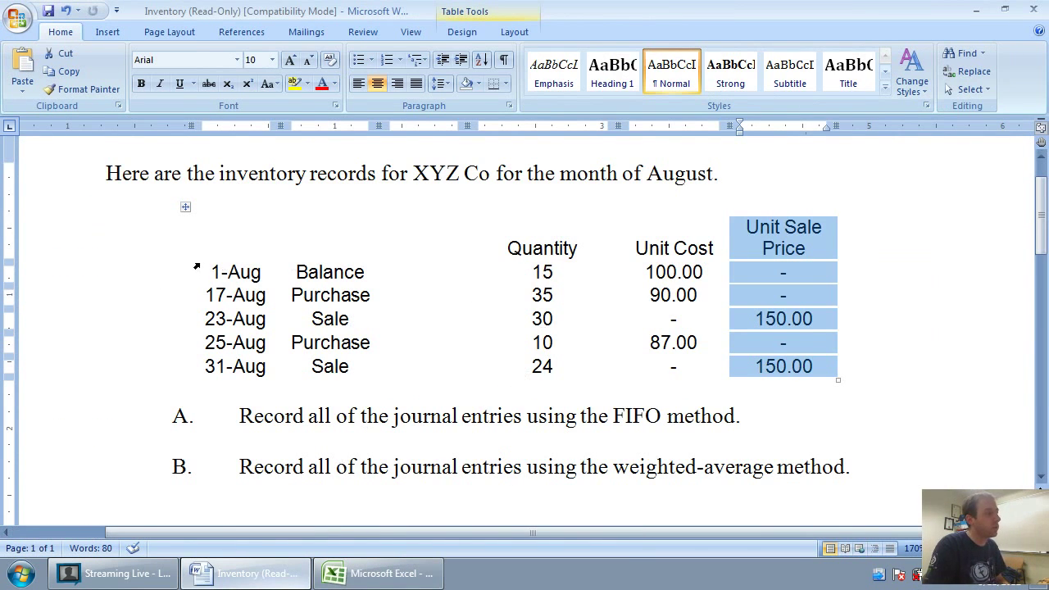
pyautogui.moveTo(207, 273); pyautogui.dragTo(791, 277)
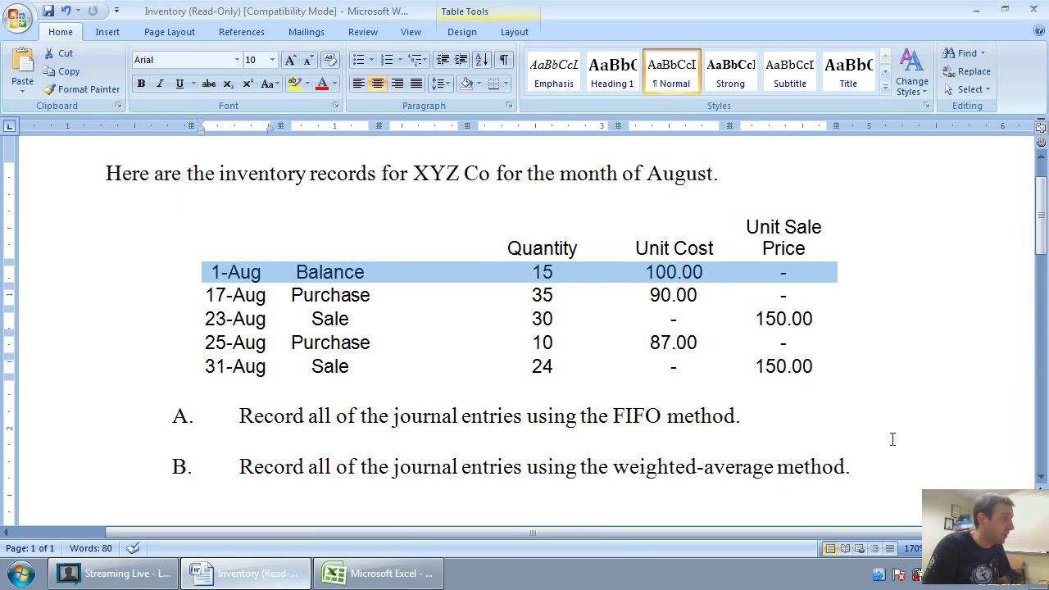
pyautogui.click(384, 573)
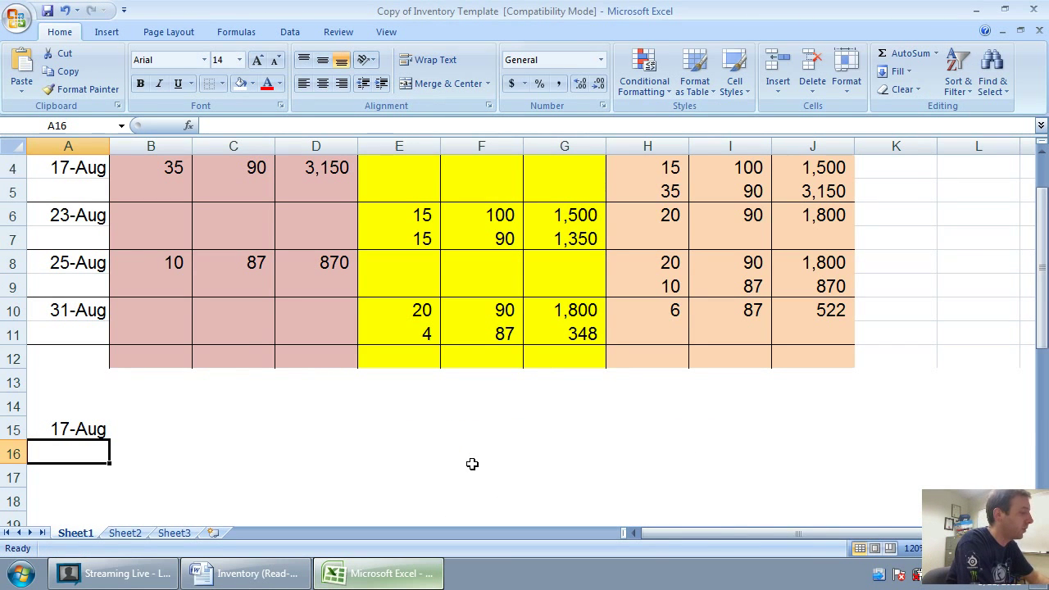
# Enter the debit line of the August 17 journal entry in row 16: DR Inventory with 3,150 in column C.
pyautogui.write('DR Inventory')
pyautogui.press('Tab')
pyautogui.press('Tab')
pyautogui.write('3,150')
pyautogui.press('Return')
# Enter the credit line in row 17: CR Cash in column B with 3,150 in column D.
pyautogui.press('Left')
pyautogui.press('Left')
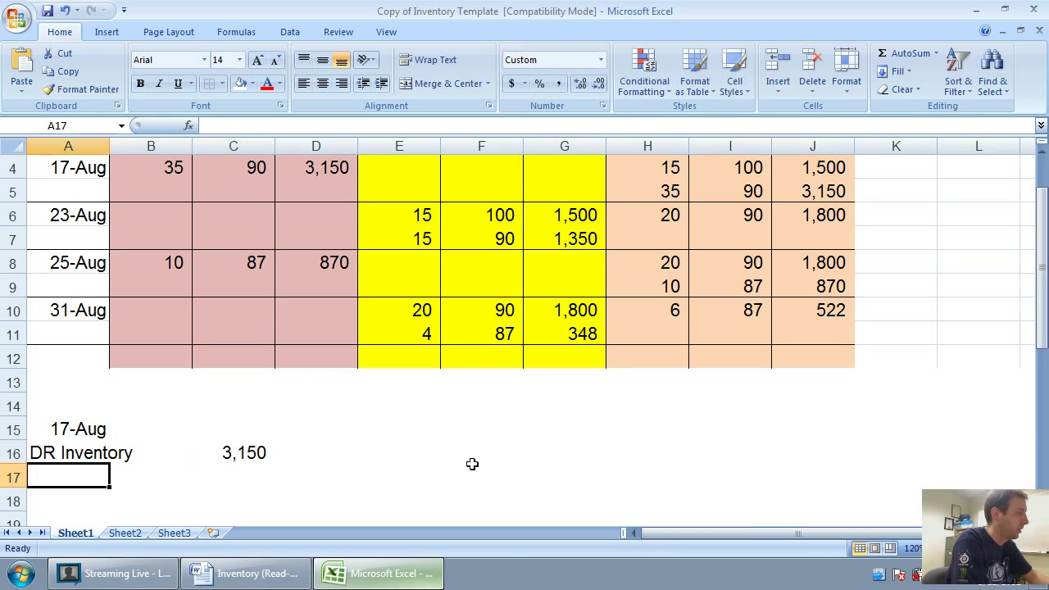
pyautogui.press('Right')
pyautogui.write('CR Cas')
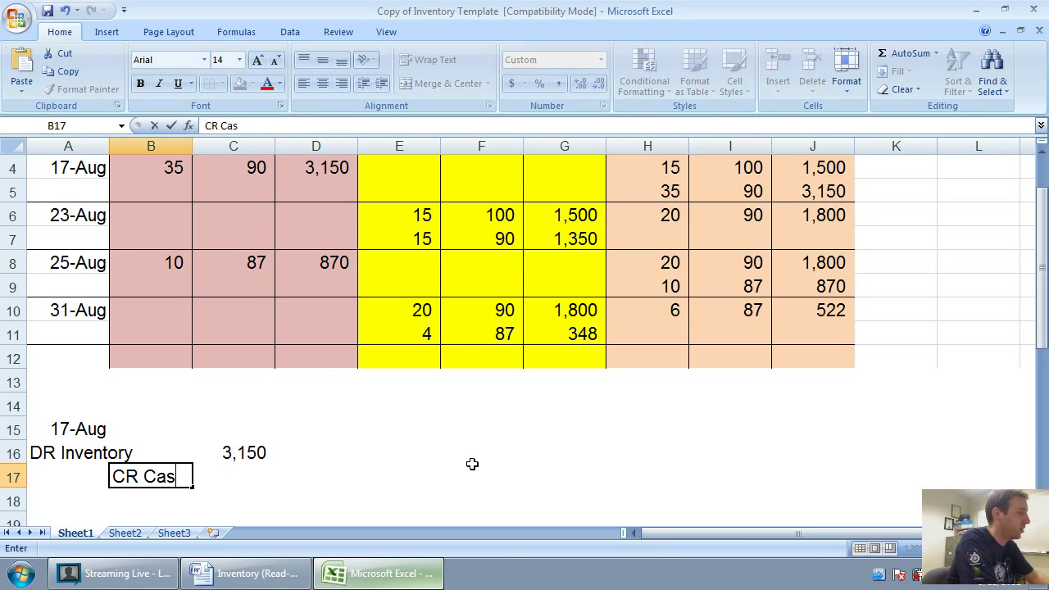
pyautogui.write('h')
pyautogui.press('Right')
pyautogui.press('Right')
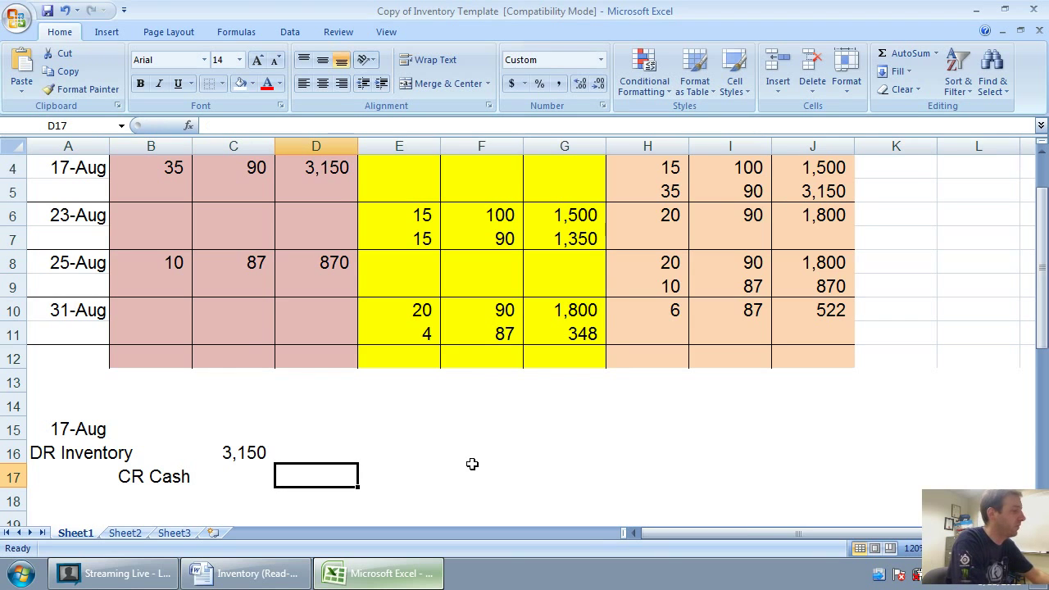
pyautogui.write('3,')
pyautogui.write('150')
pyautogui.press('Return')
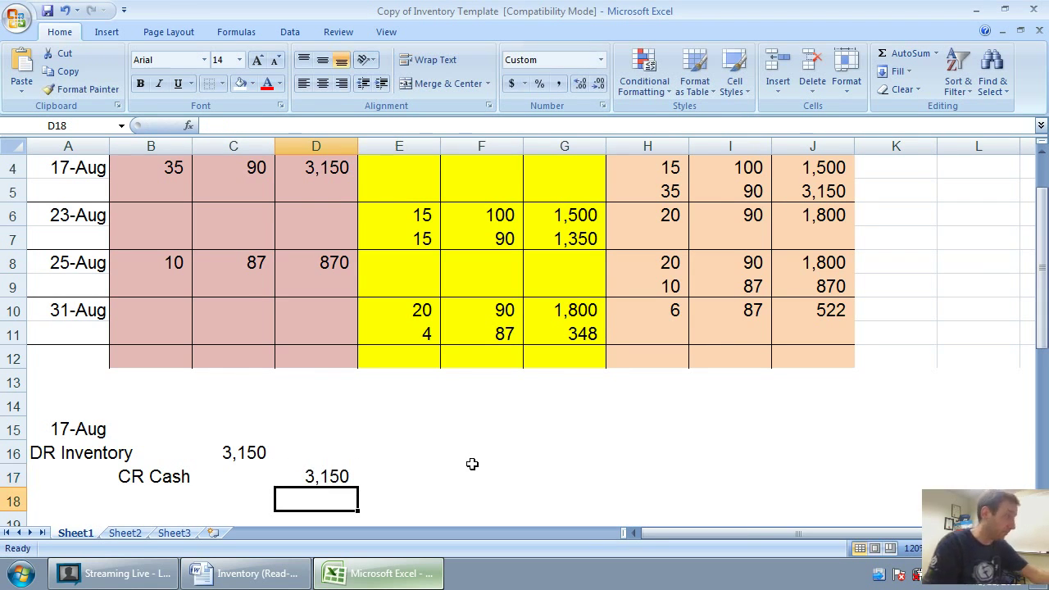
# Clear the August 17 journal entry from cells A14:D18 and enter August 23 in A14 as the new entry's date.
pyautogui.scroll(-1, 280, 426)
pyautogui.scroll(1, 280, 426)
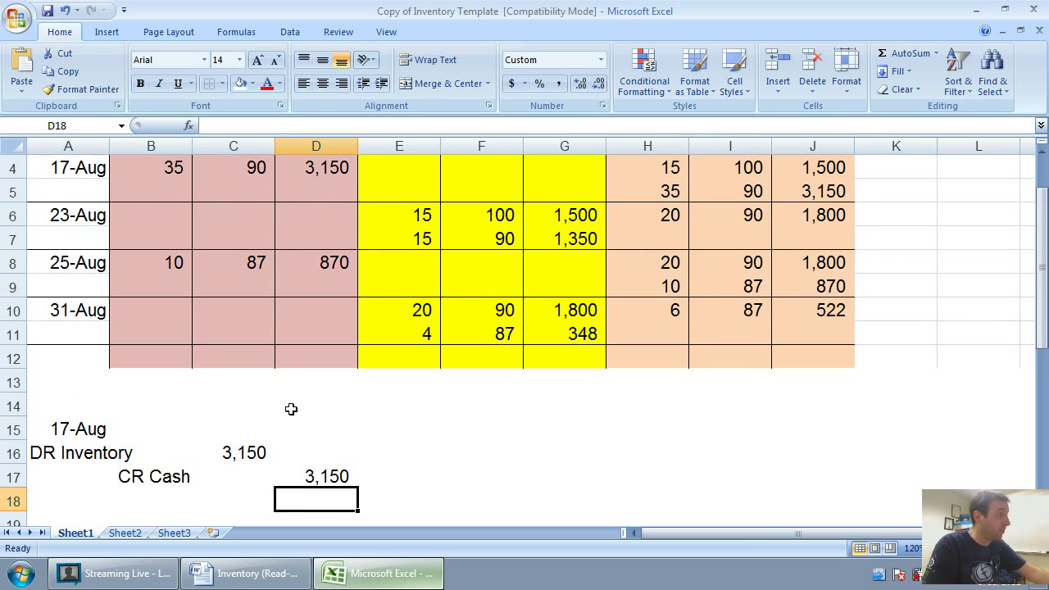
pyautogui.moveTo(45, 407); pyautogui.dragTo(342, 489)
pyautogui.press('Delete')
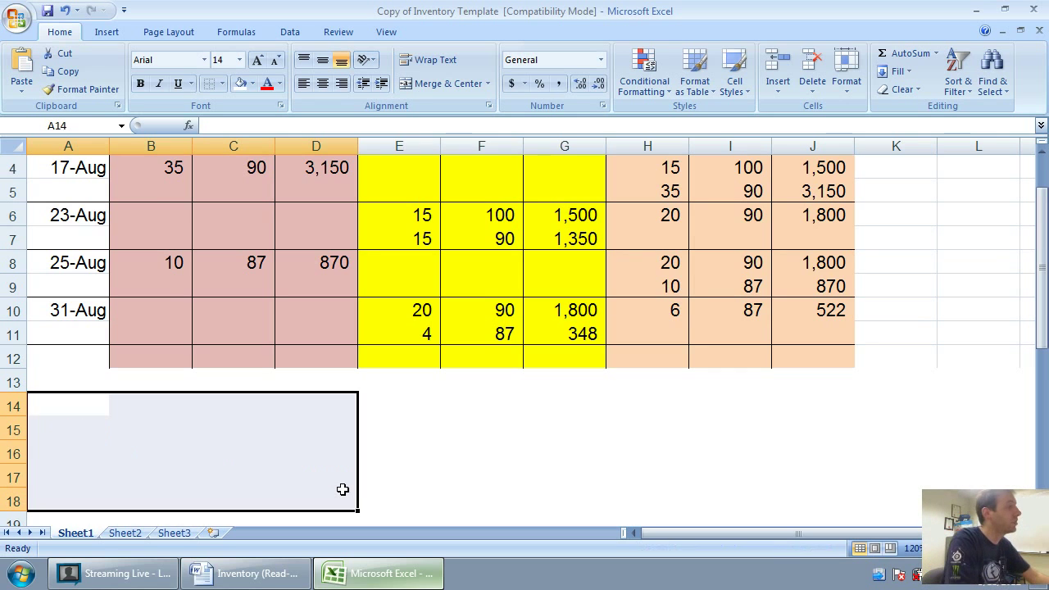
pyautogui.press('Left')
pyautogui.write('Augus')
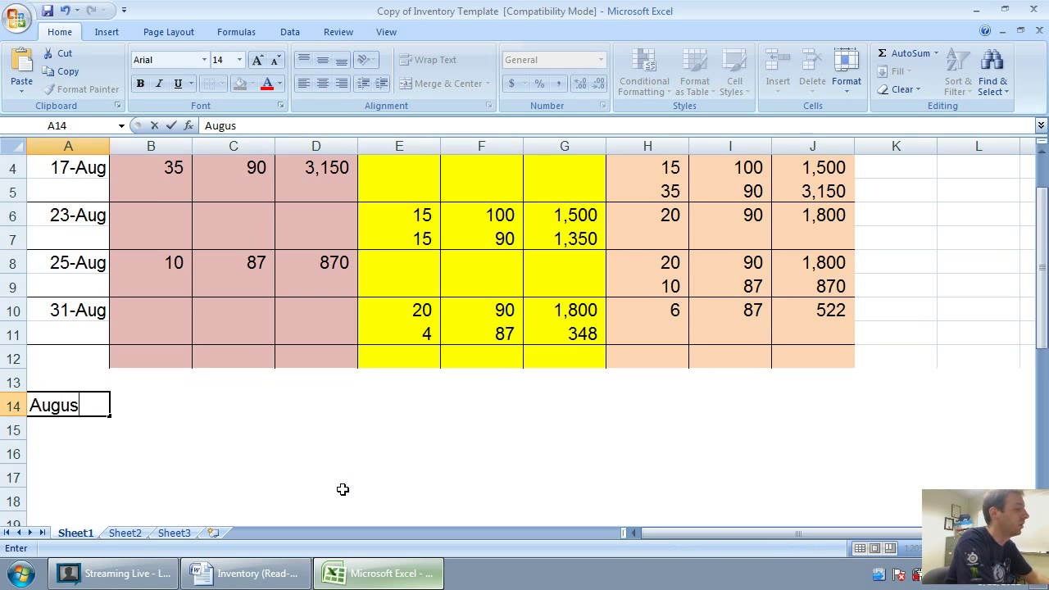
pyautogui.write('t 23')
pyautogui.press('Return')
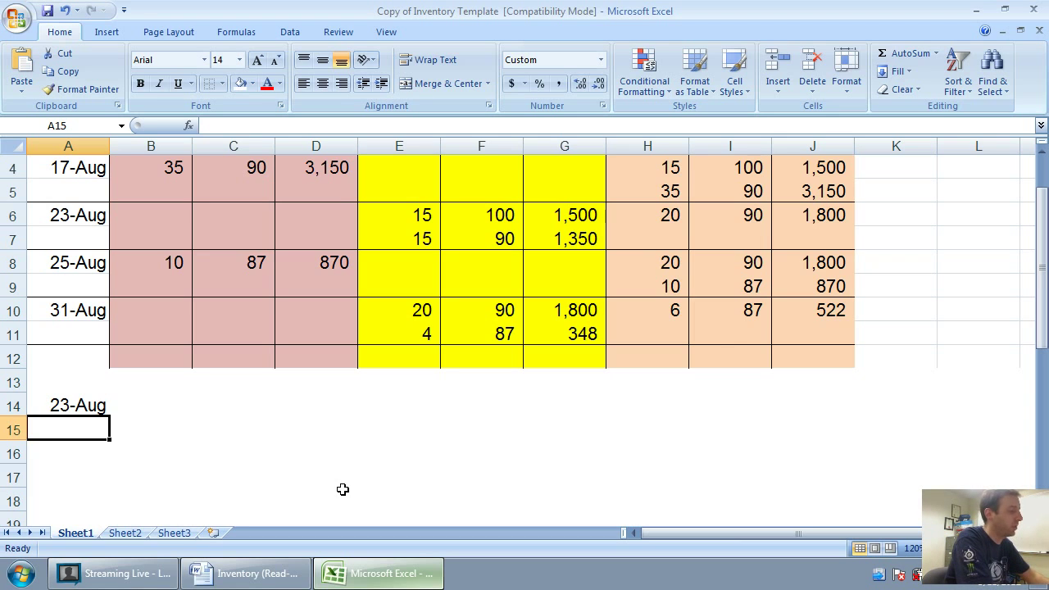
# Enter DR Cash in cell A15 and an indented CR Sales revenue in A16 for the August 23 sale.
pyautogui.write('DR Cash')
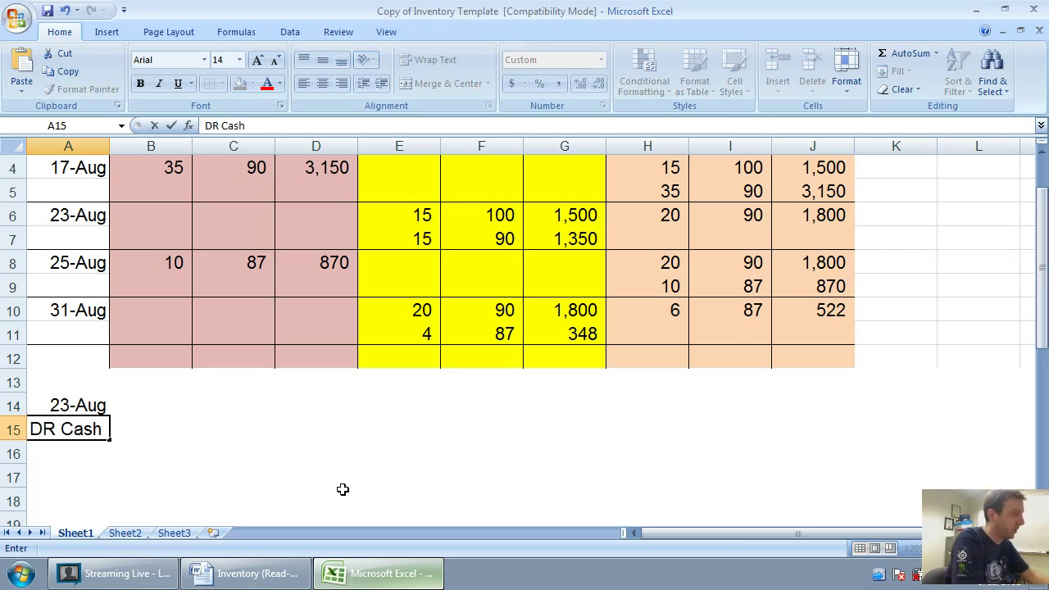
pyautogui.press('Return')
pyautogui.write('CR S')
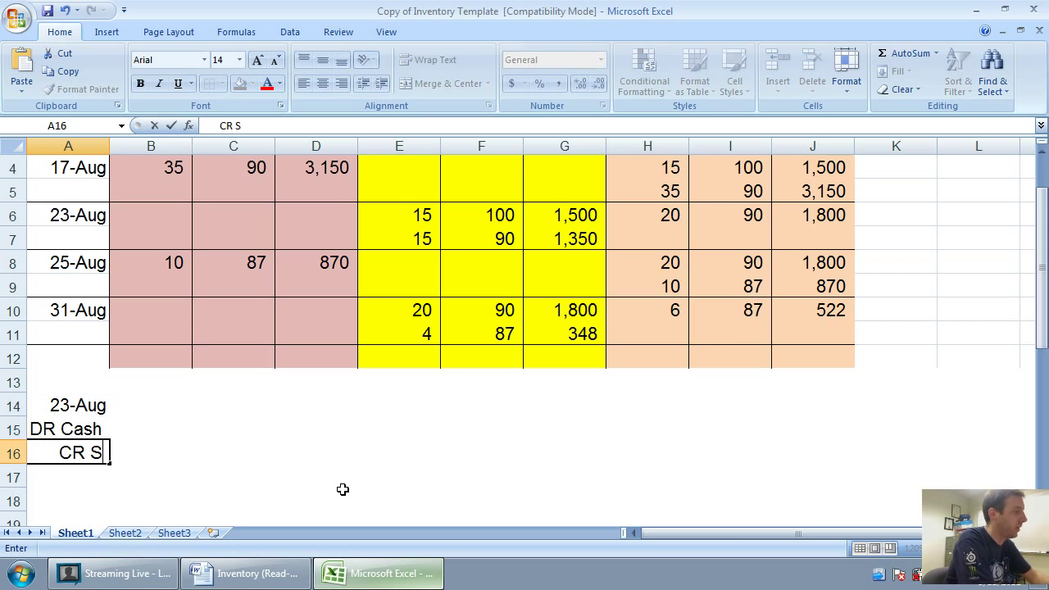
pyautogui.write('ales revenue')
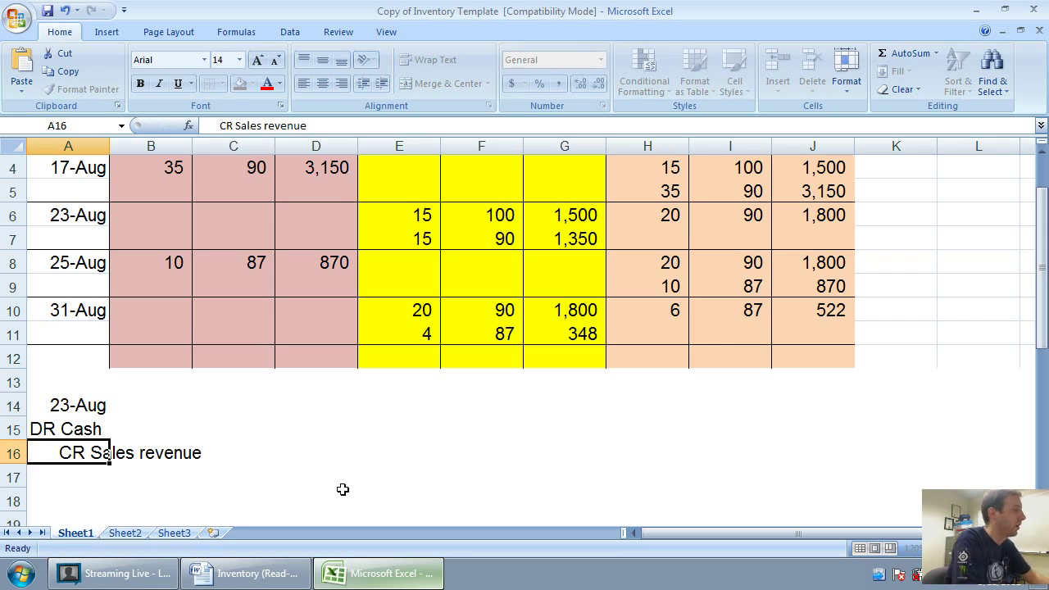
pyautogui.press('Return')
# Enter DR Cost of goods sold in cell A17 and an indented CR Inventory in A18.
pyautogui.write('DR Cost')
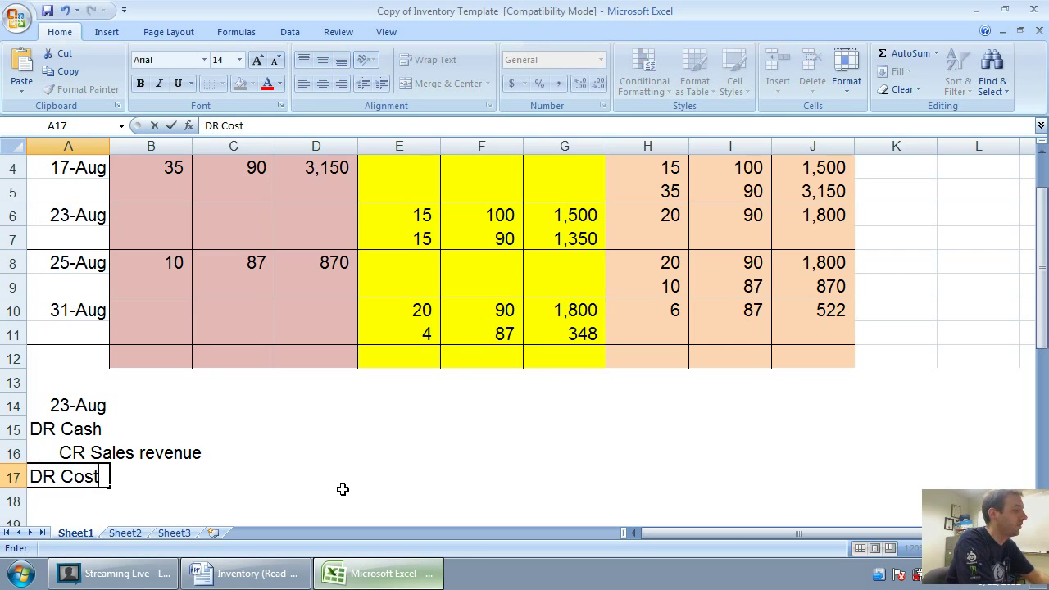
pyautogui.write(' of goods sold')
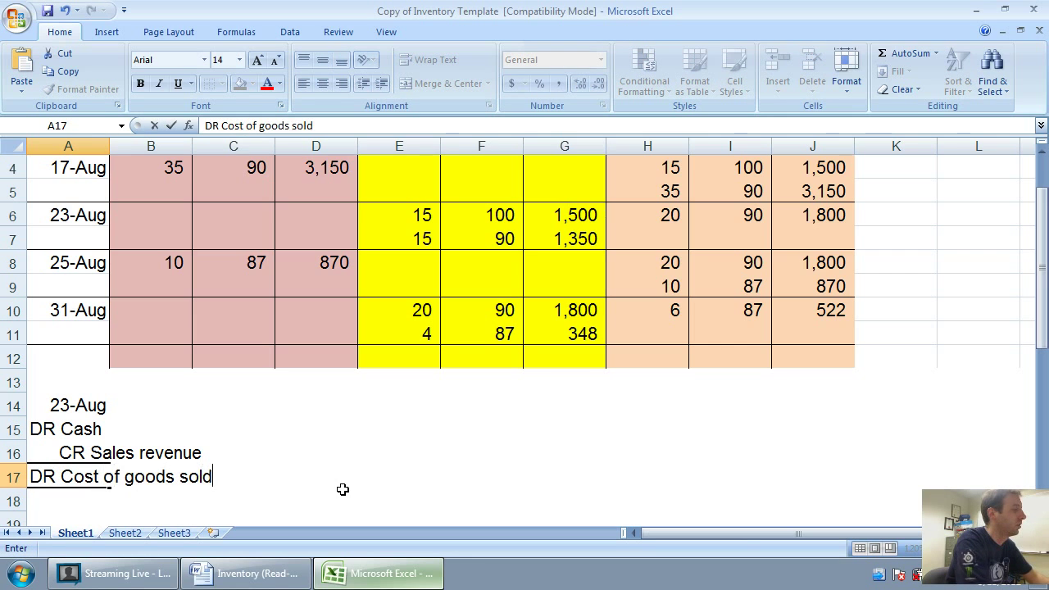
pyautogui.press('Return')
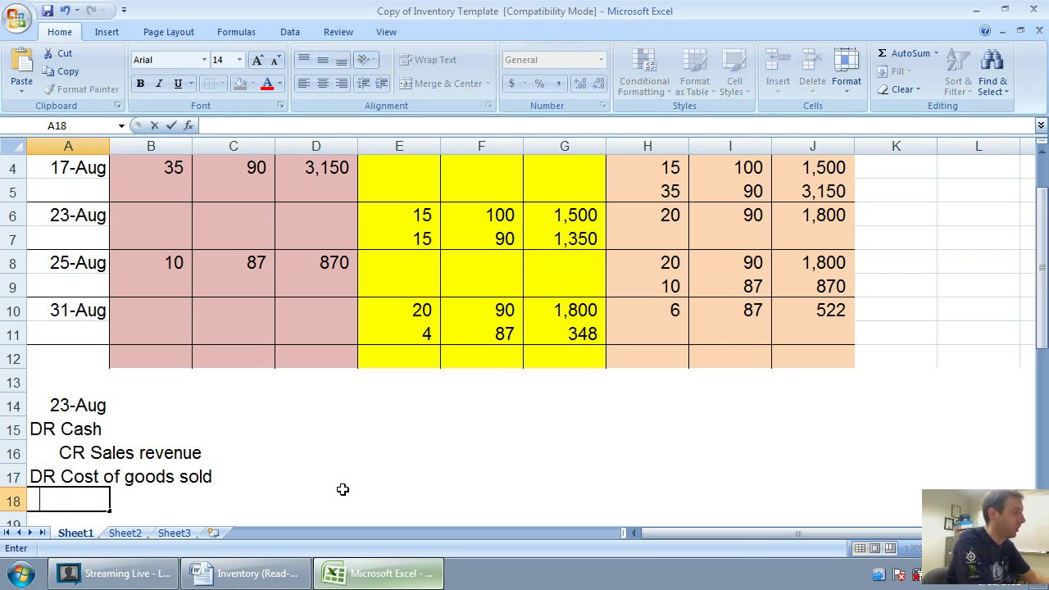
pyautogui.write('CR Inven')
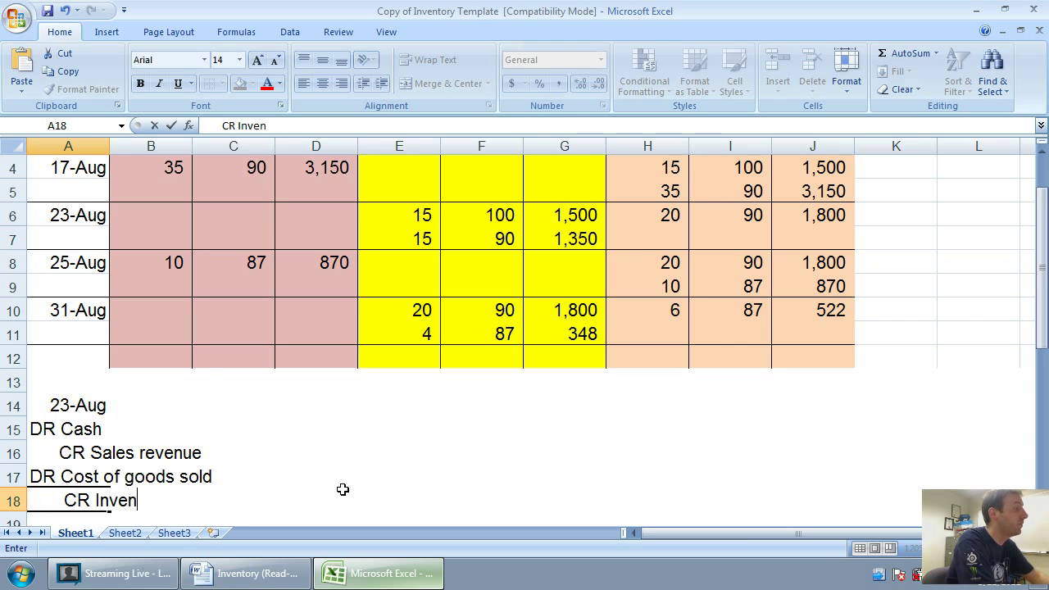
pyautogui.write('tory')
# Select cell D15, check the August 23 sale's quantity and unit sale price in the Word document, and return to Excel.
pyautogui.press('Up')
pyautogui.press('Right')
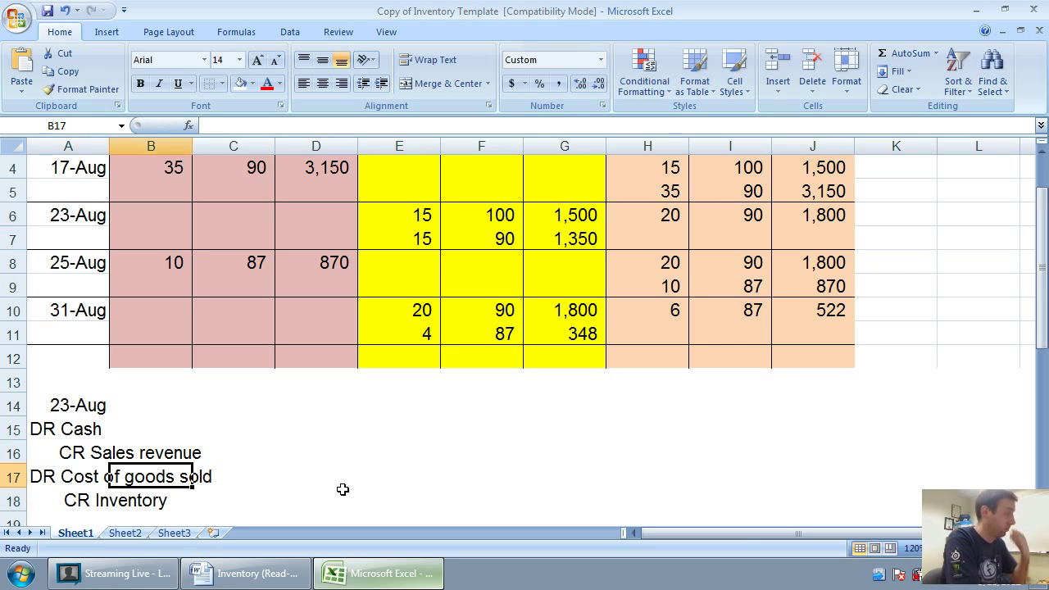
pyautogui.press('Up')
pyautogui.press('Up')
pyautogui.press('Right')
pyautogui.press('Right')
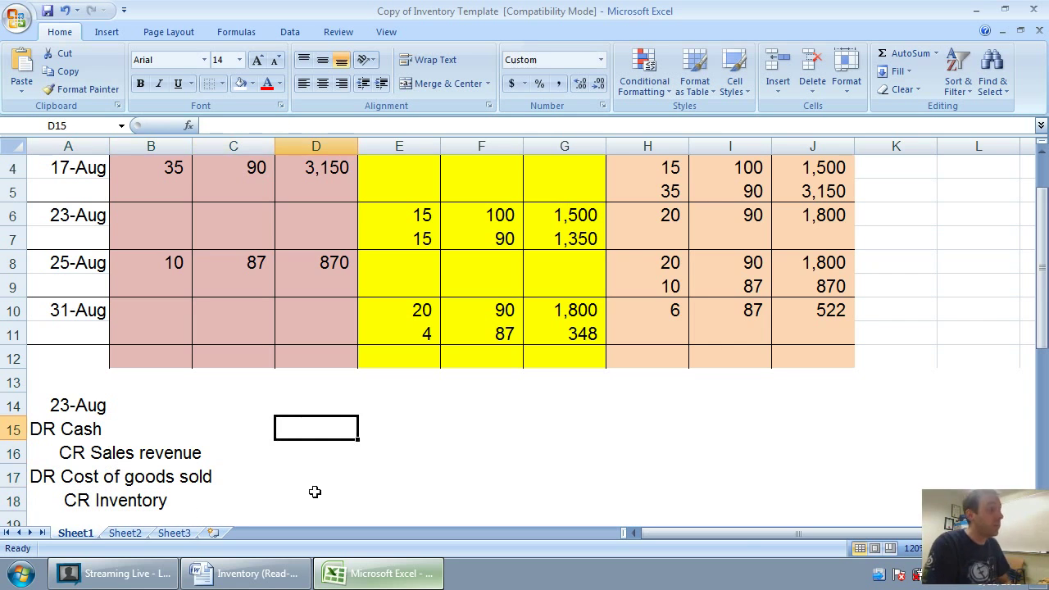
pyautogui.click(255, 574)
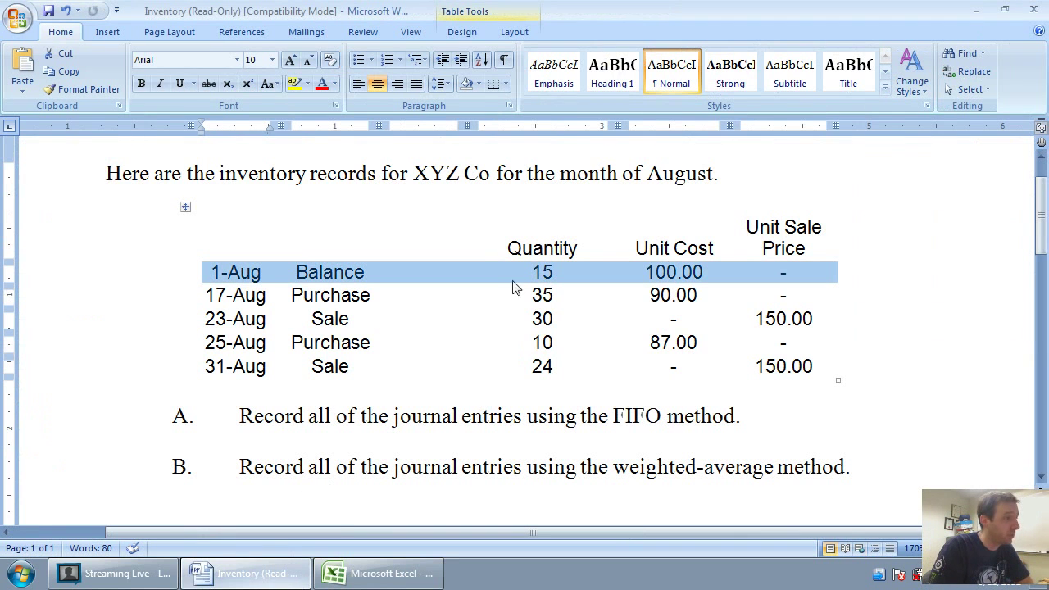
pyautogui.click(535, 325)
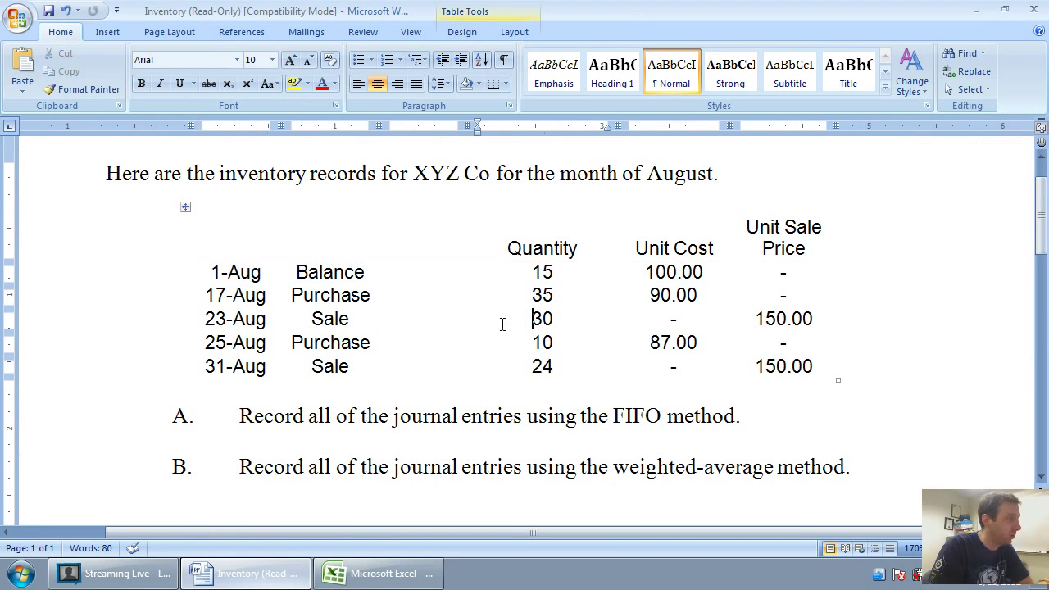
pyautogui.moveTo(194, 318); pyautogui.dragTo(768, 331)
pyautogui.click(765, 322)
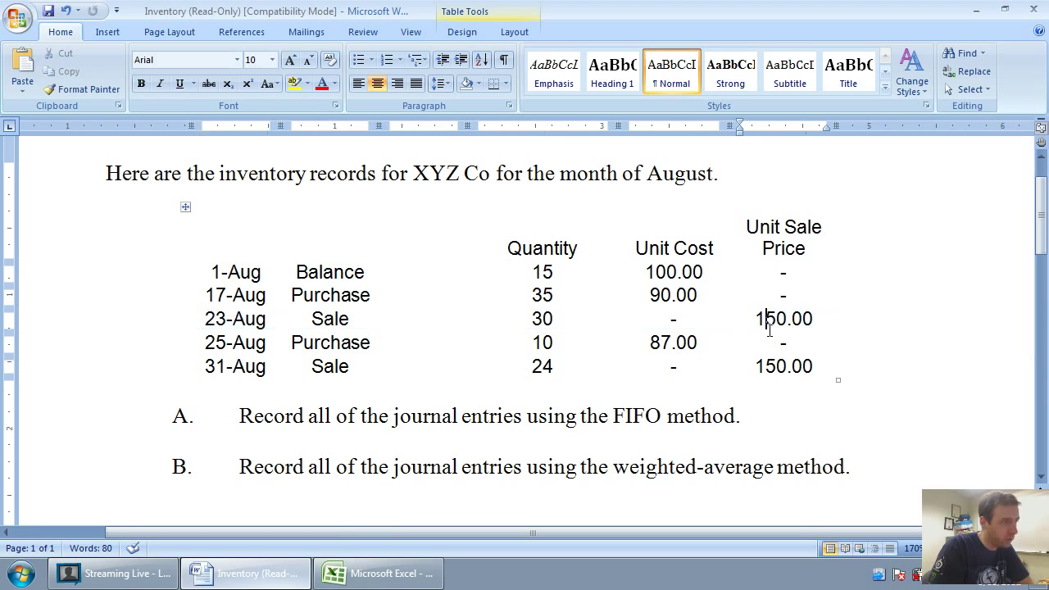
pyautogui.click(369, 574)
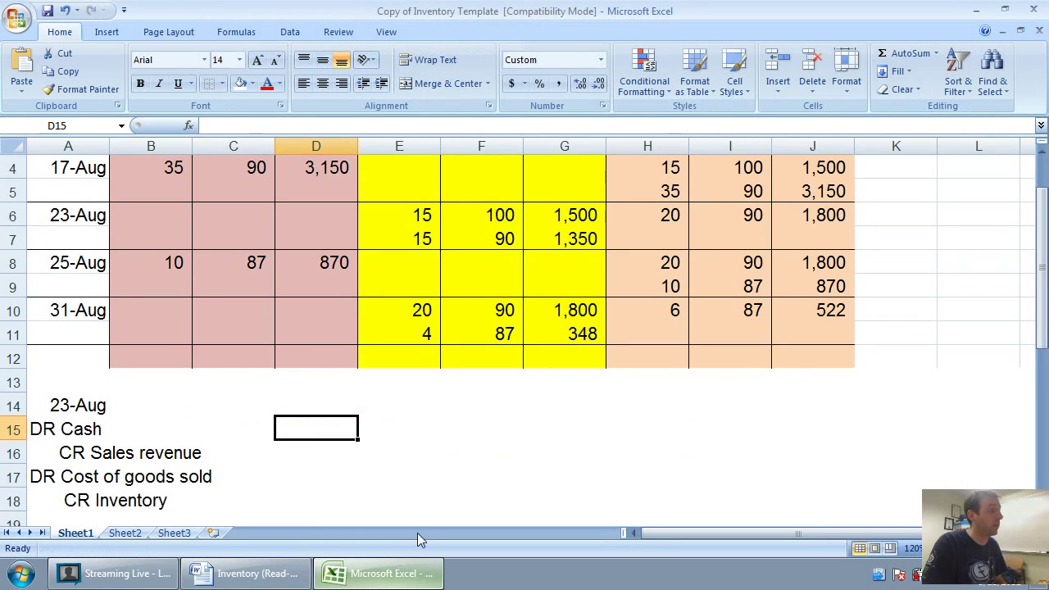
# Enter the formula =30*150 in D15 as the cash debit and 4500 in E16 as the sales revenue credit.
pyautogui.write('0')
pyautogui.press('BackSpace')
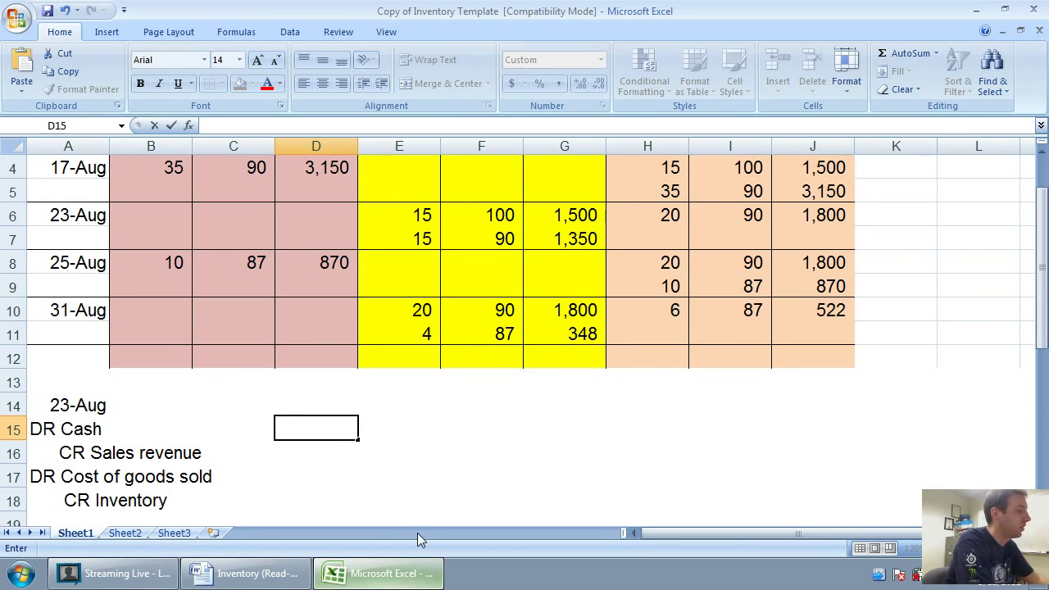
pyautogui.write('=30*150')
pyautogui.press('Return')
pyautogui.press('Right')
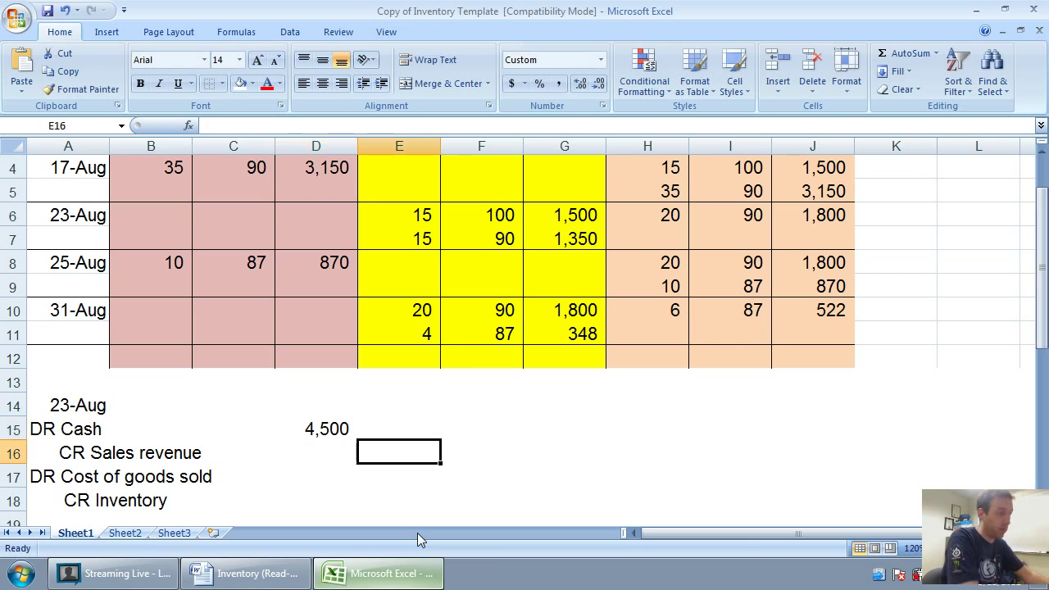
pyautogui.write('4500')
pyautogui.press('Return')
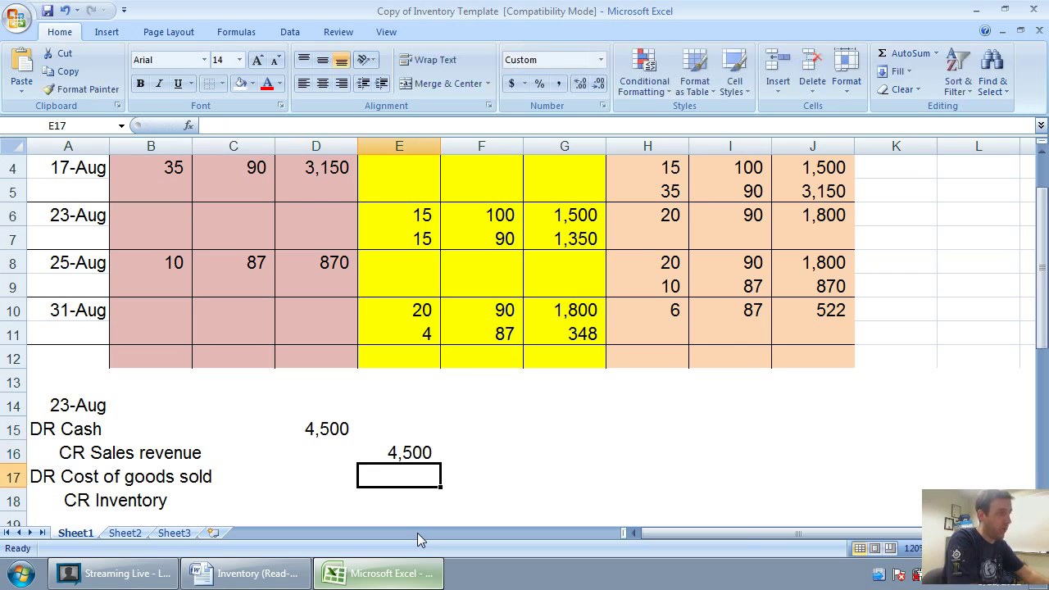
# Total the August 23 cost of goods sold amounts and enter 2850 as the debit in D17 and the inventory credit in E18.
pyautogui.press('Left')
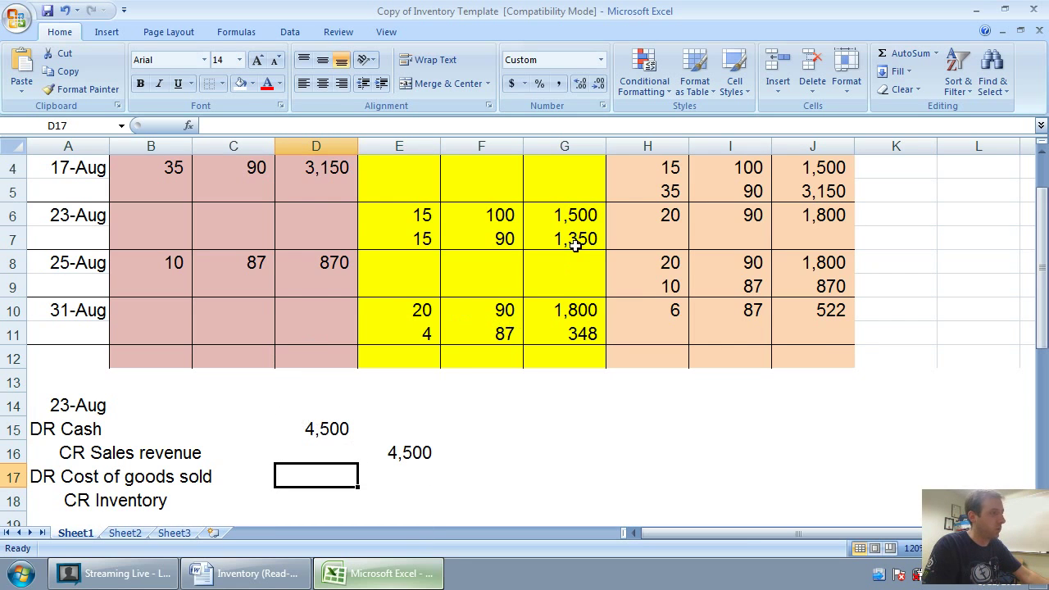
pyautogui.scroll(1, 573, 248)
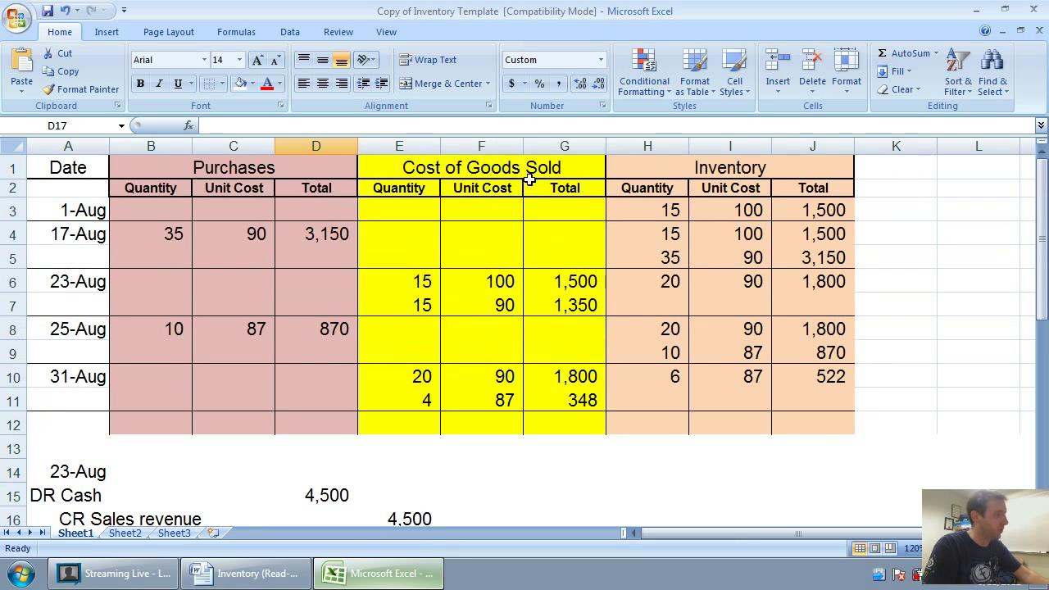
pyautogui.moveTo(572, 278); pyautogui.dragTo(579, 303)
pyautogui.scroll(-2, 591, 359)
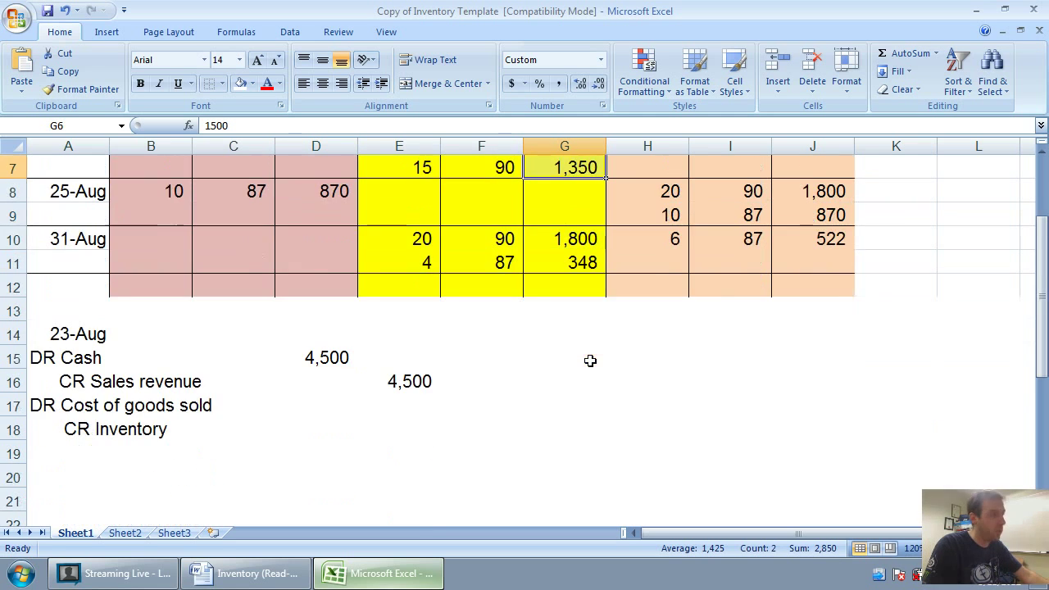
pyautogui.scroll(1, 590, 358)
pyautogui.click(347, 470)
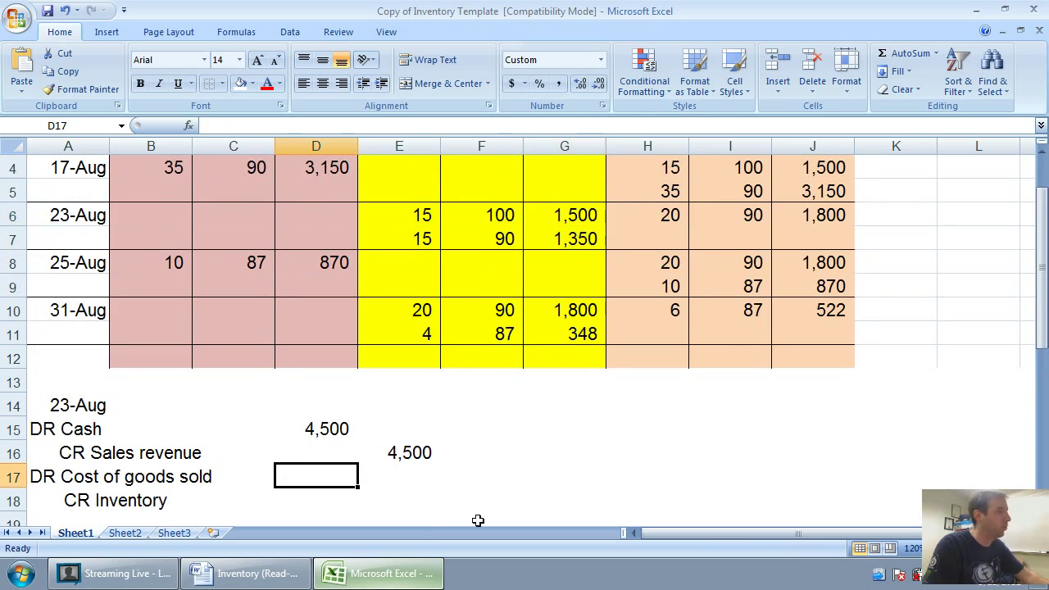
pyautogui.write('2850')
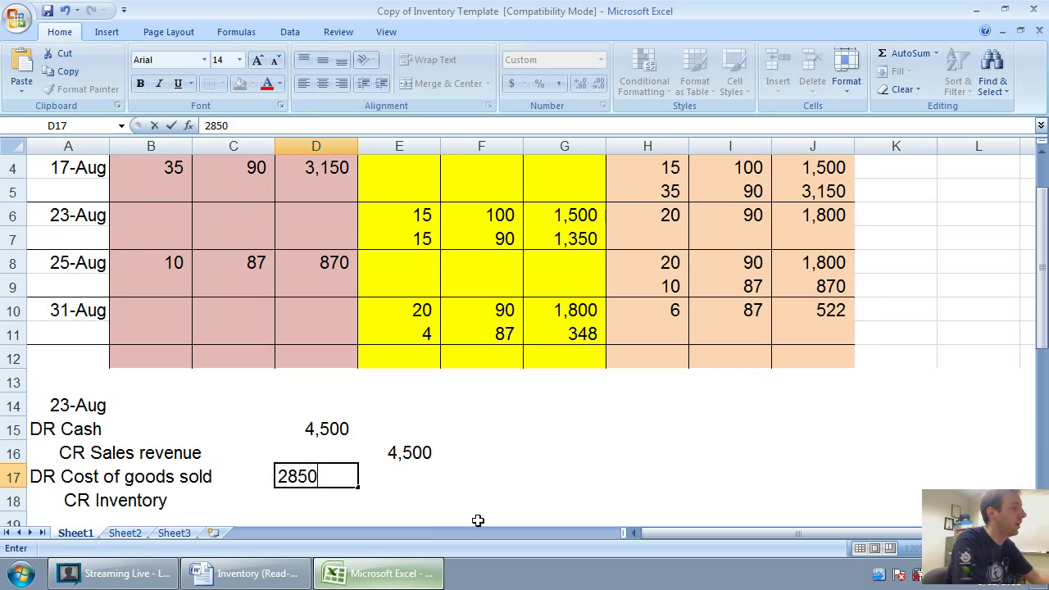
pyautogui.press('Return')
pyautogui.press('Right')
pyautogui.write('2850')
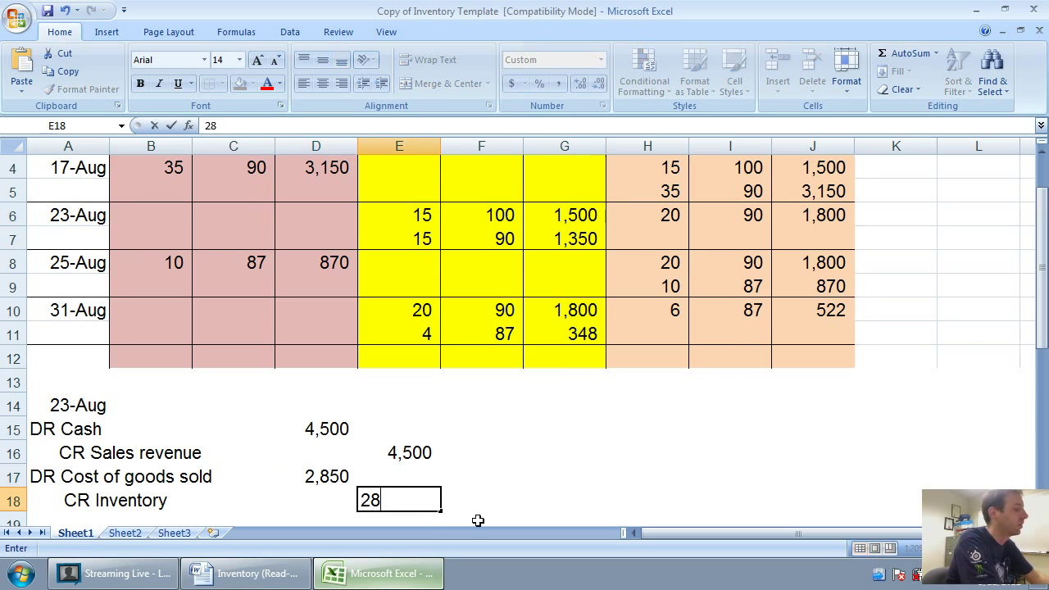
pyautogui.press('Up')
# Review the August 23 journal entry against the sale price in Word and the cost of goods sold totals in the Excel record.
pyautogui.press('Up')
pyautogui.press('Up')
pyautogui.press('Left')
pyautogui.press('Left')
pyautogui.press('Left')
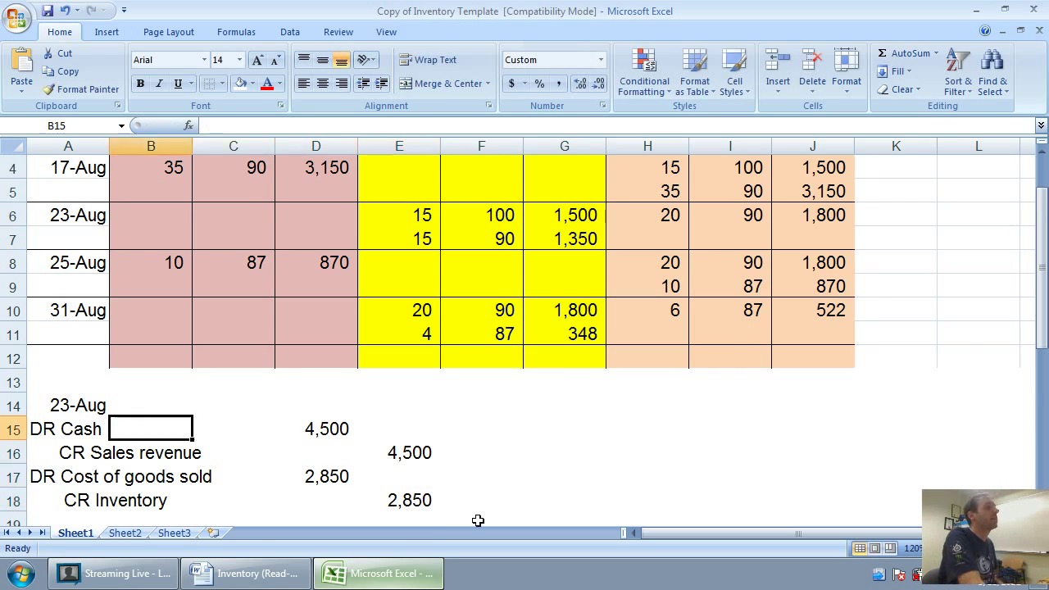
pyautogui.press('Left')
pyautogui.press('Up')
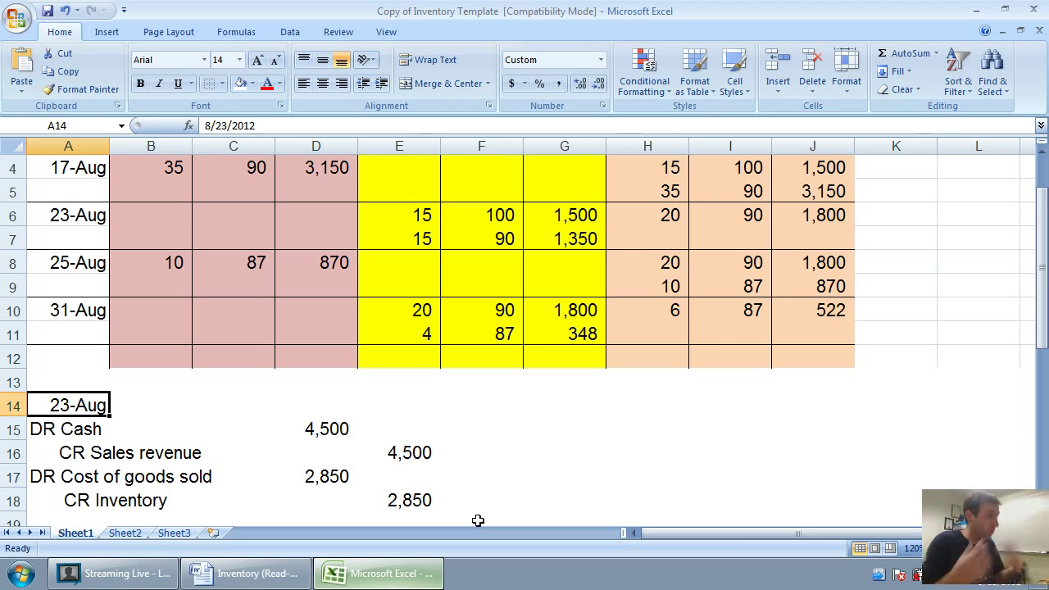
pyautogui.click(246, 574)
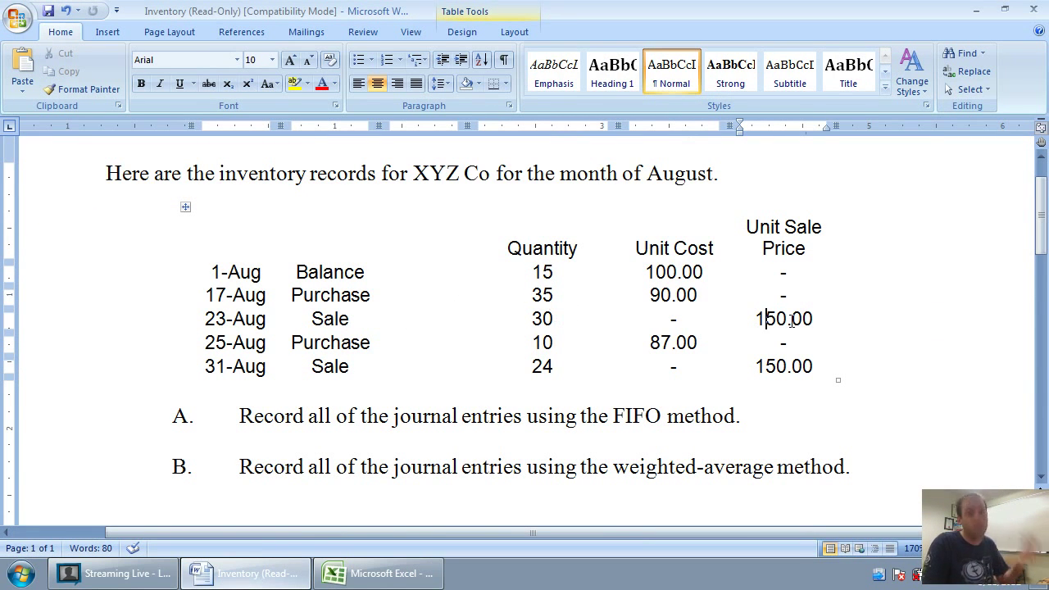
pyautogui.click(402, 573)
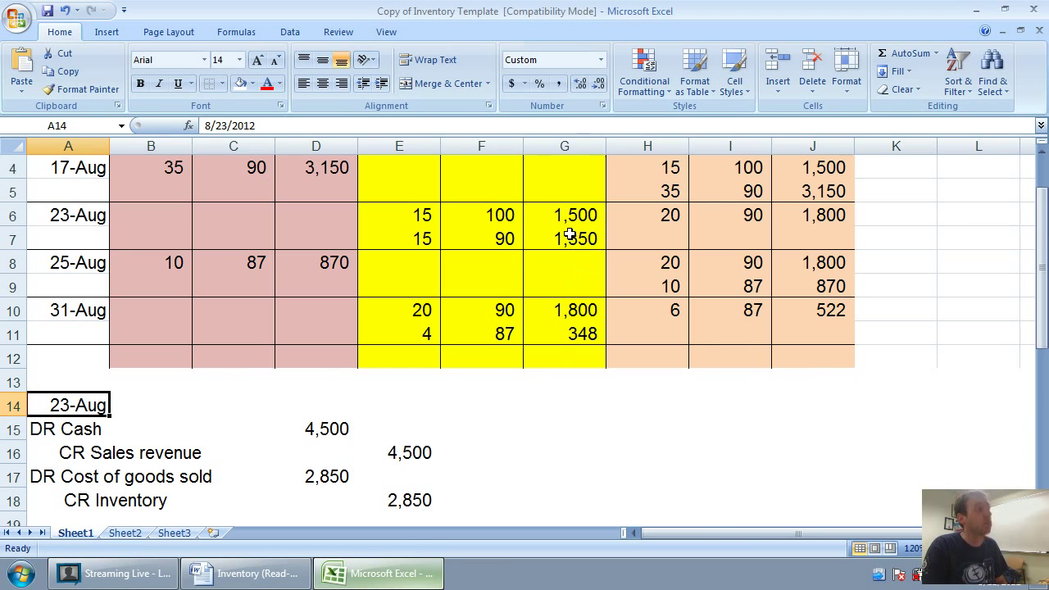
pyautogui.scroll(1, 659, 269)
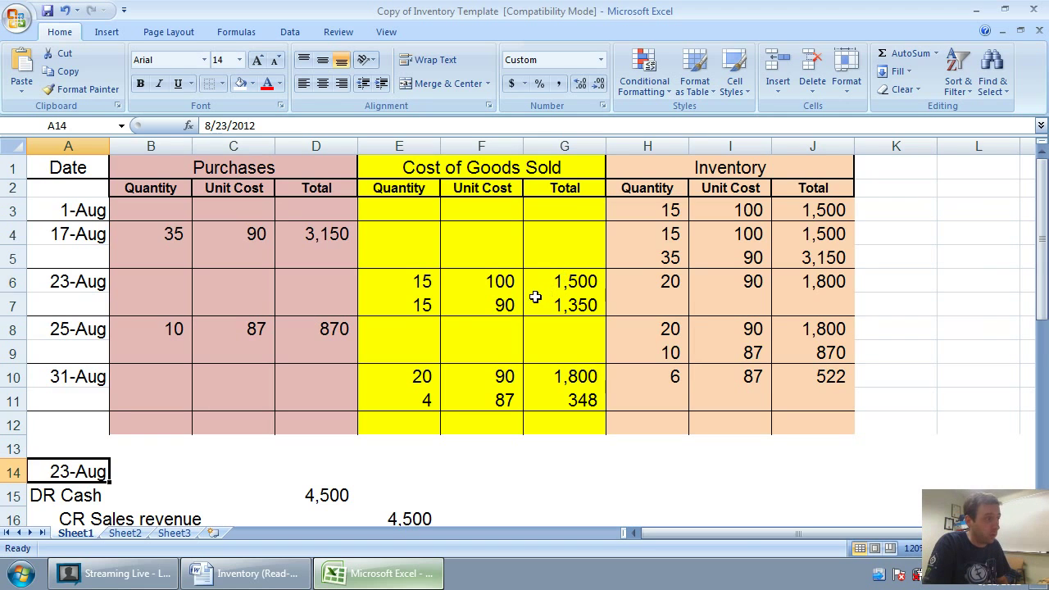
pyautogui.moveTo(558, 281); pyautogui.dragTo(570, 304)
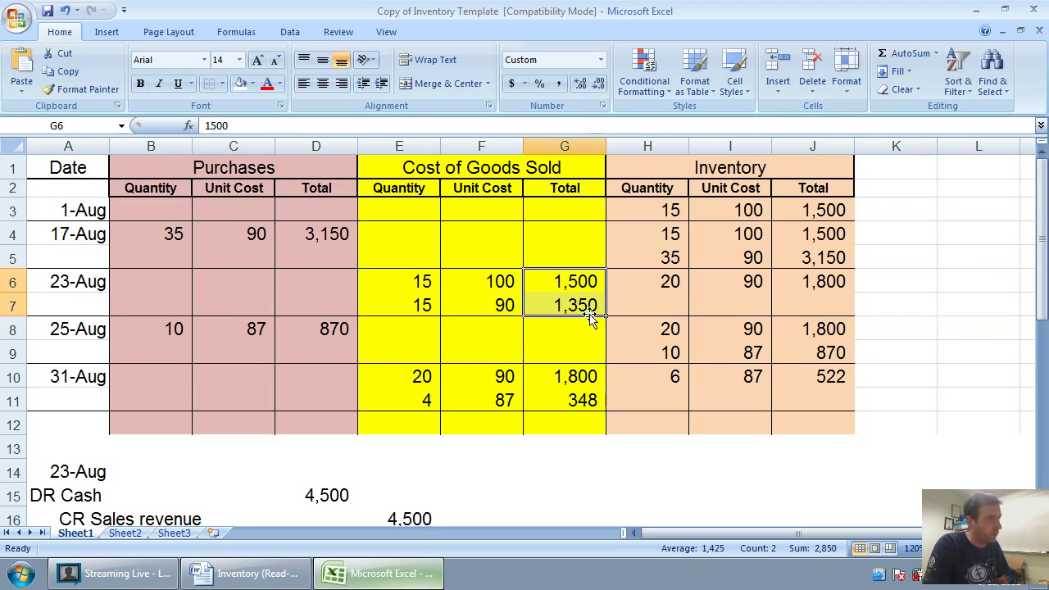
pyautogui.scroll(-2, 590, 316)
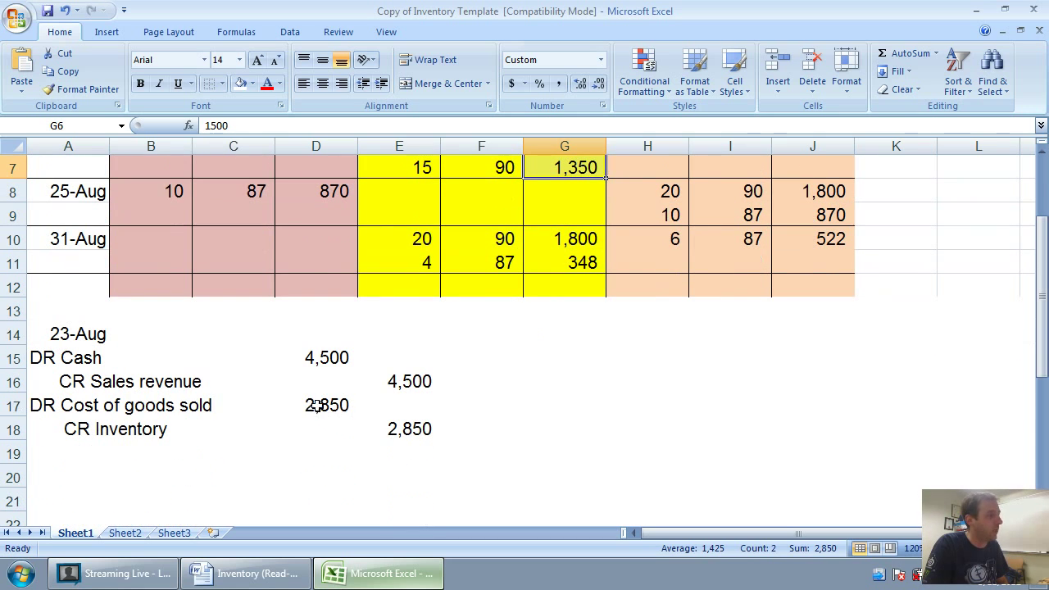
pyautogui.click(319, 409)
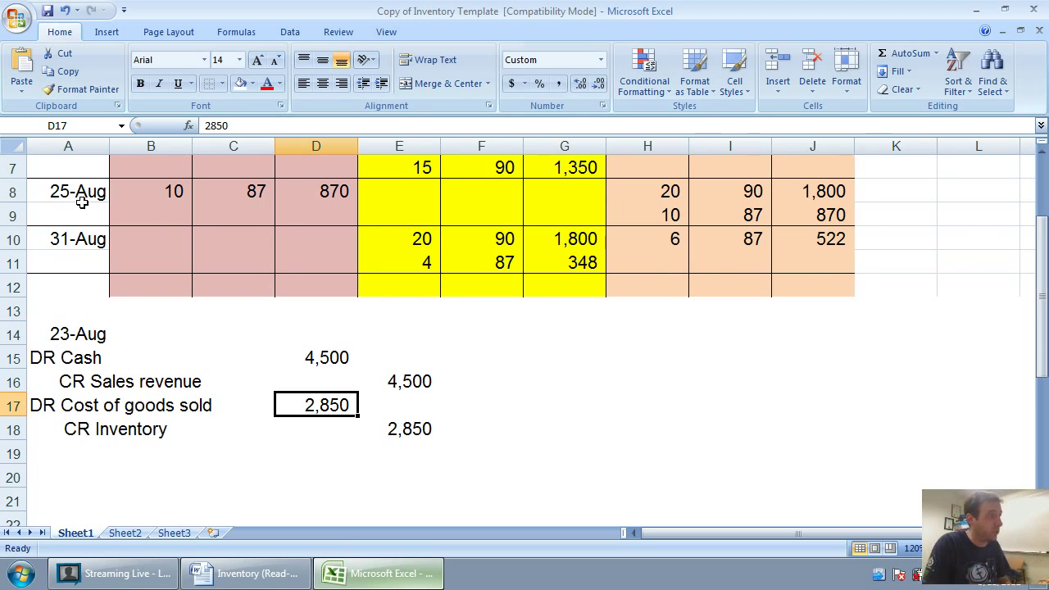
pyautogui.click(74, 337)
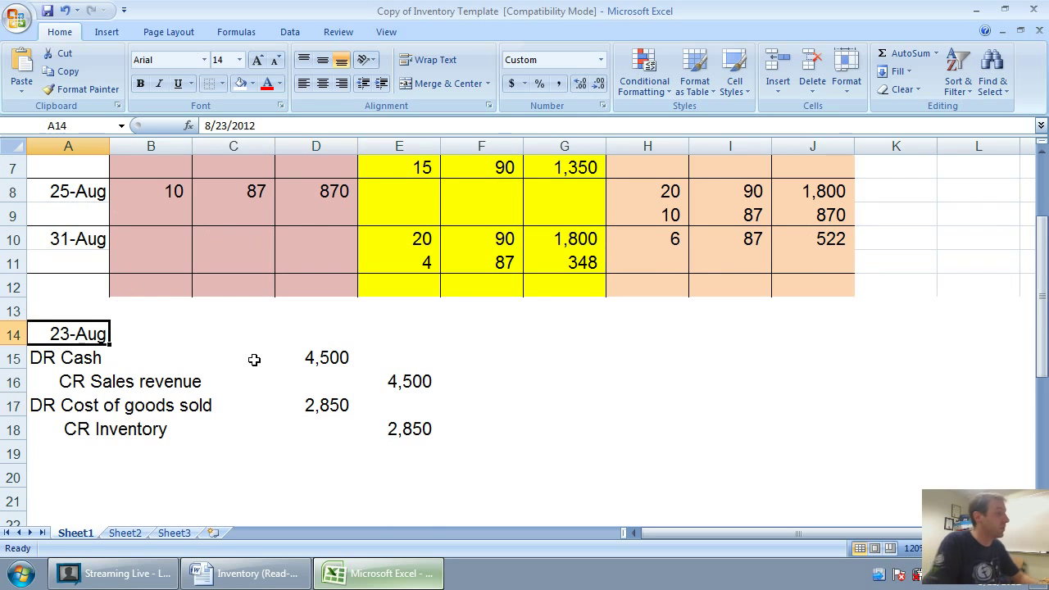
# Redate the journal entry in A14 to Aug 31 and clear its old debit and credit amounts in D15, E16, D17 and E18.
pyautogui.write('Aug 31')
pyautogui.press('Return')
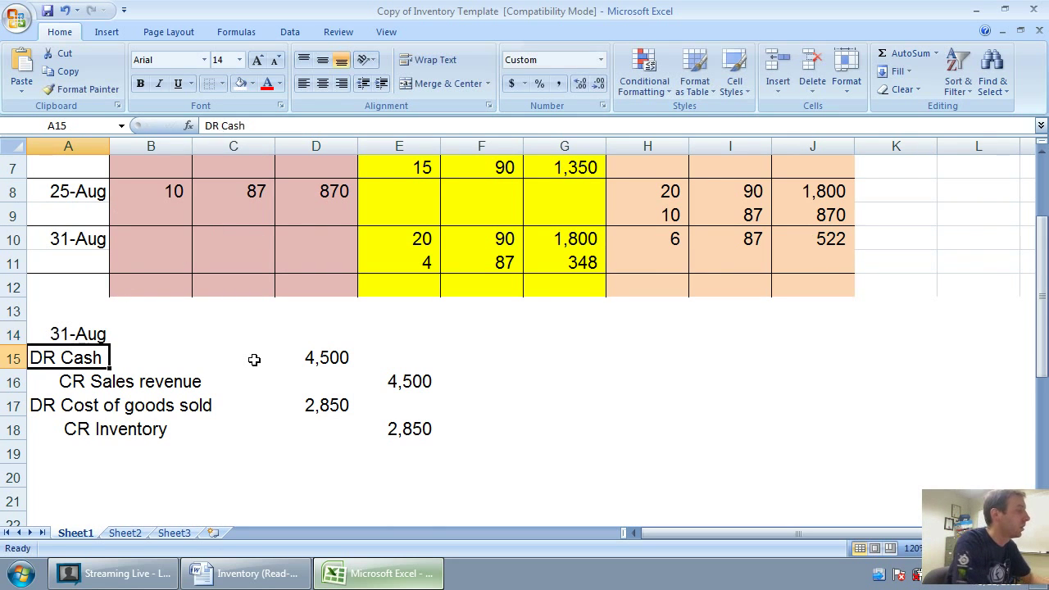
pyautogui.click(255, 360)
pyautogui.press('Right')
pyautogui.press('Delete')
pyautogui.press('Down')
pyautogui.press('Right')
pyautogui.press('Delete')
pyautogui.press('Down')
pyautogui.press('Down')
pyautogui.press('Delete')
pyautogui.press('Left')
pyautogui.press('Up')
pyautogui.press('Delete')
# Check the August 31 sale in the Word document, then enter =24*150 as the cash debit in D15 and 3600 as the sales revenue credit in E16.
pyautogui.press('Up')
pyautogui.press('Up')
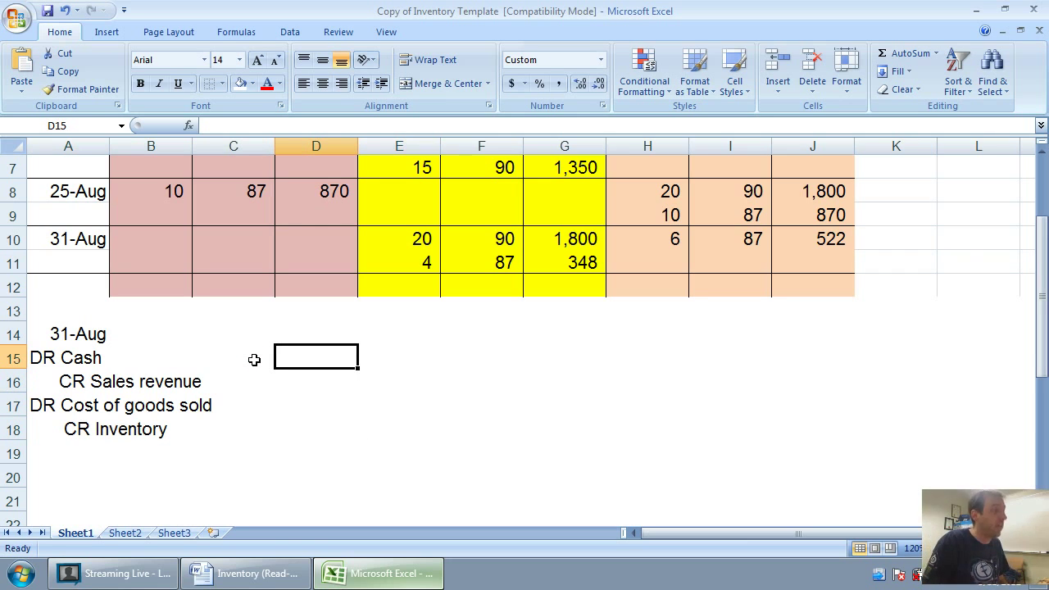
pyautogui.click(256, 577)
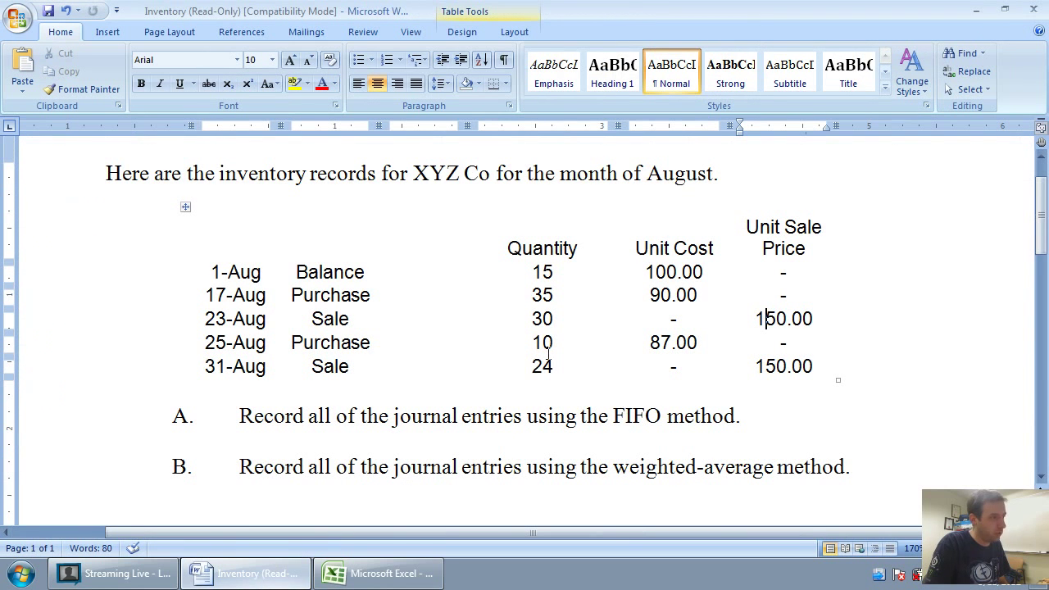
pyautogui.click(414, 584)
pyautogui.write('=24*150')
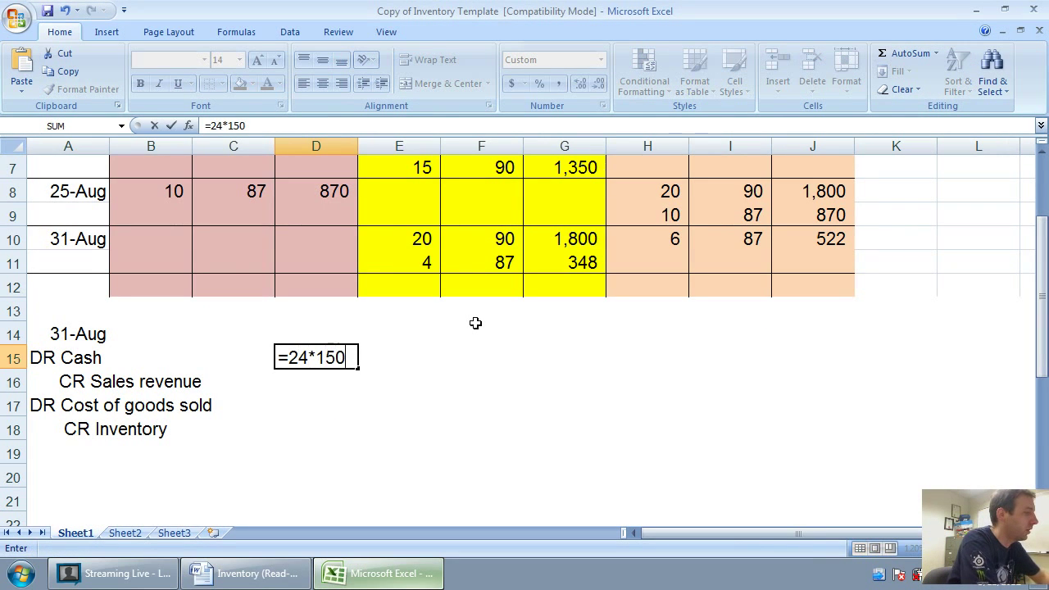
pyautogui.press('Return')
pyautogui.press('Right')
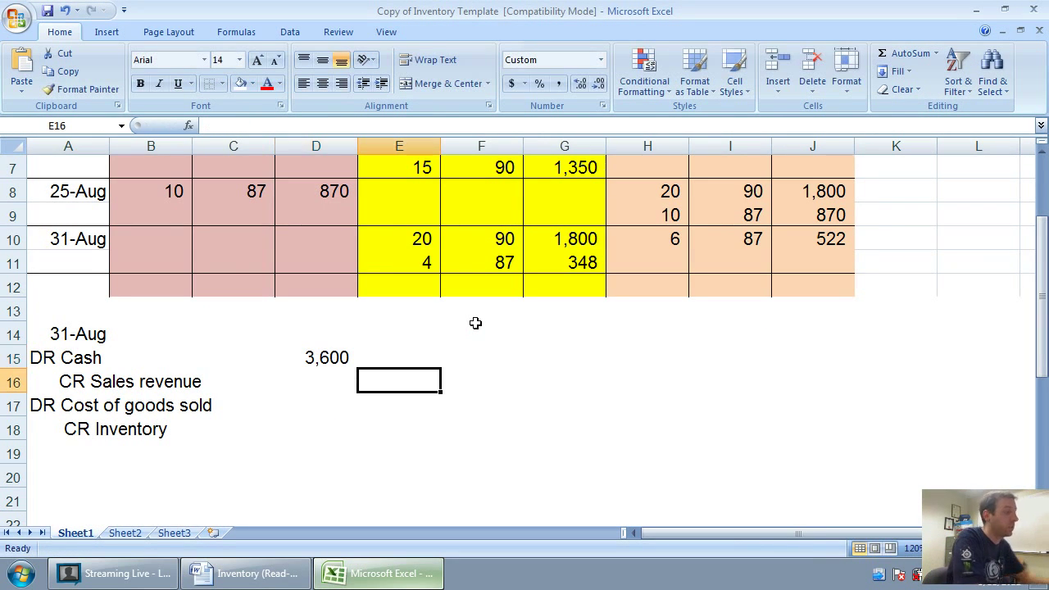
pyautogui.write('3600')
pyautogui.press('Return')
pyautogui.press('Left')
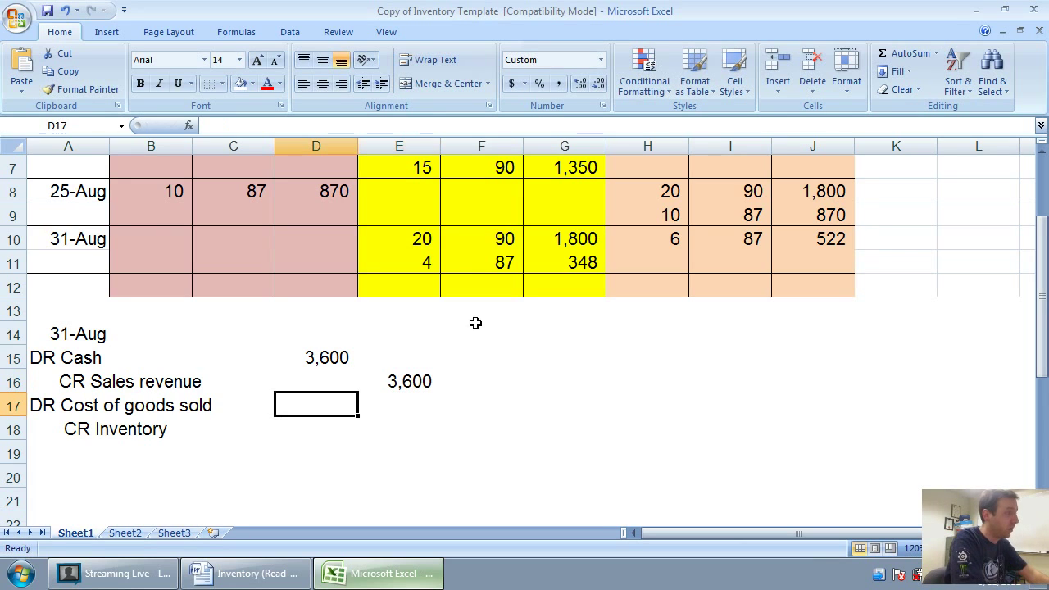
# Total the August 31 cost of goods sold amounts in G10:G11 and enter 2148 as the debit in D17 and the inventory credit in E18.
pyautogui.moveTo(549, 240); pyautogui.dragTo(576, 259)
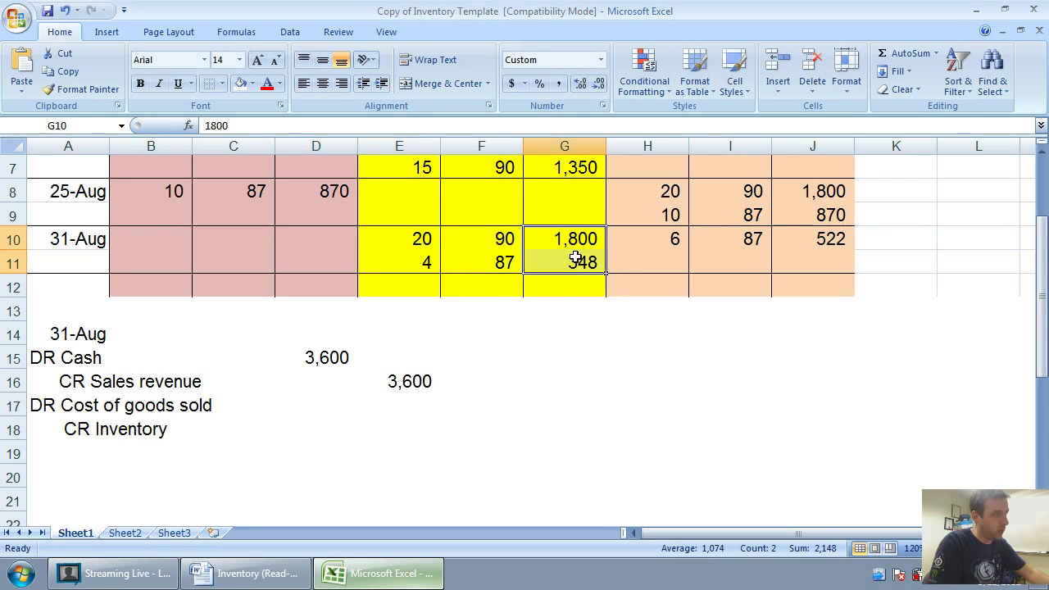
pyautogui.click(354, 410)
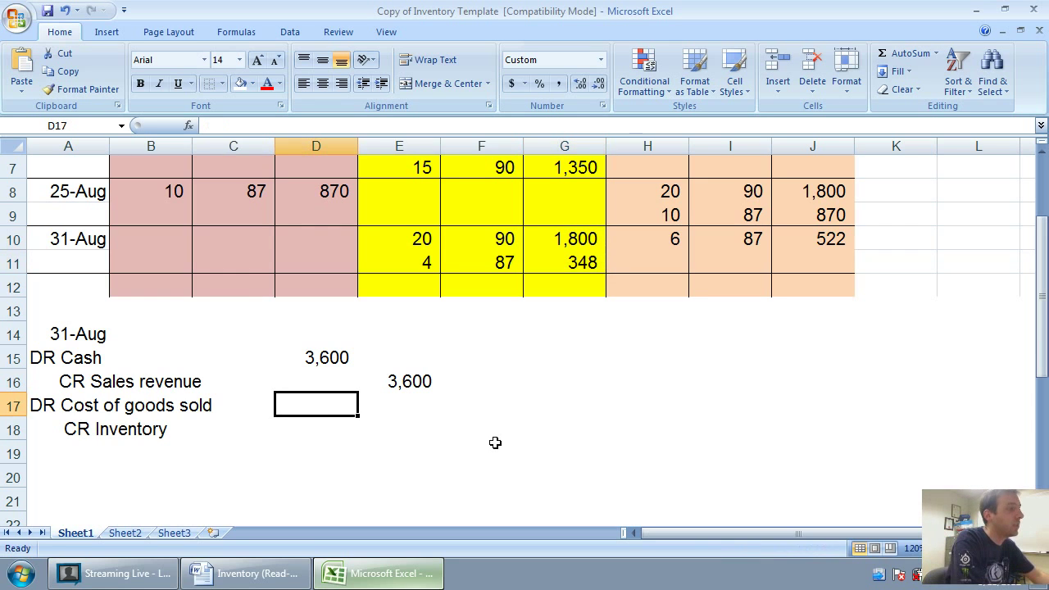
pyautogui.write('2,148')
pyautogui.press('Tab')
pyautogui.press('Down')
pyautogui.write('2148')
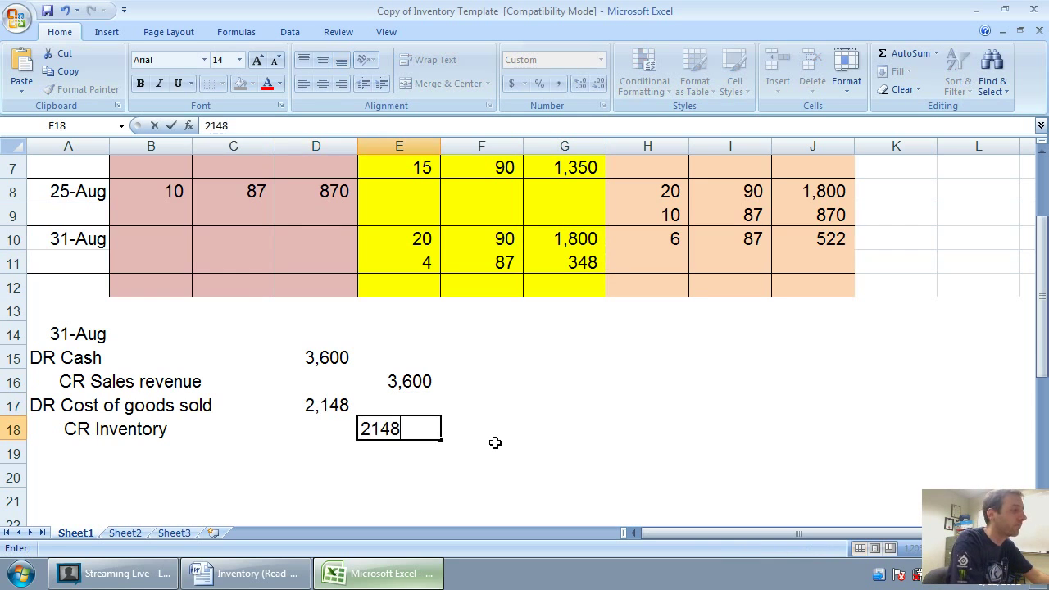
pyautogui.press('Return')
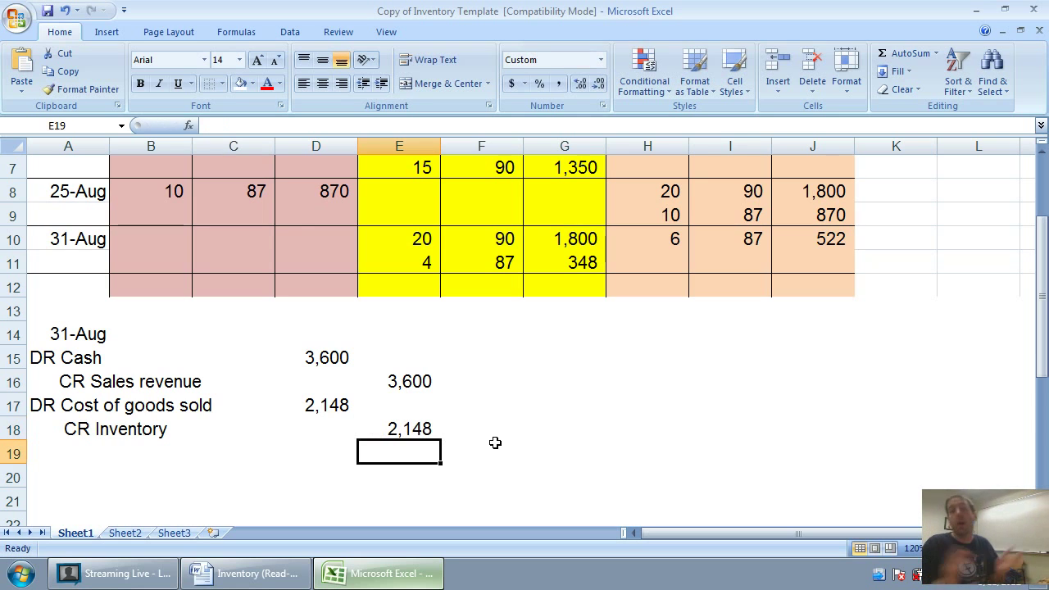